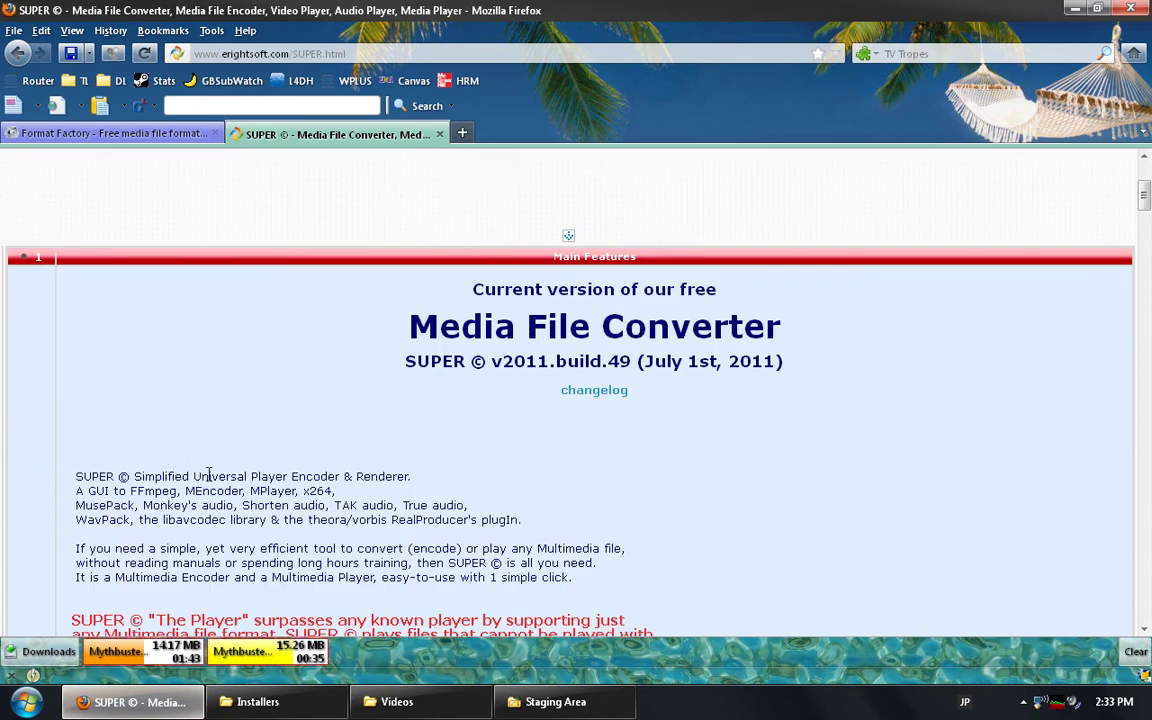
Go to the Format Factory download page and start the download from its main site.
click(110, 133)
scroll(468, 480, down, 5)
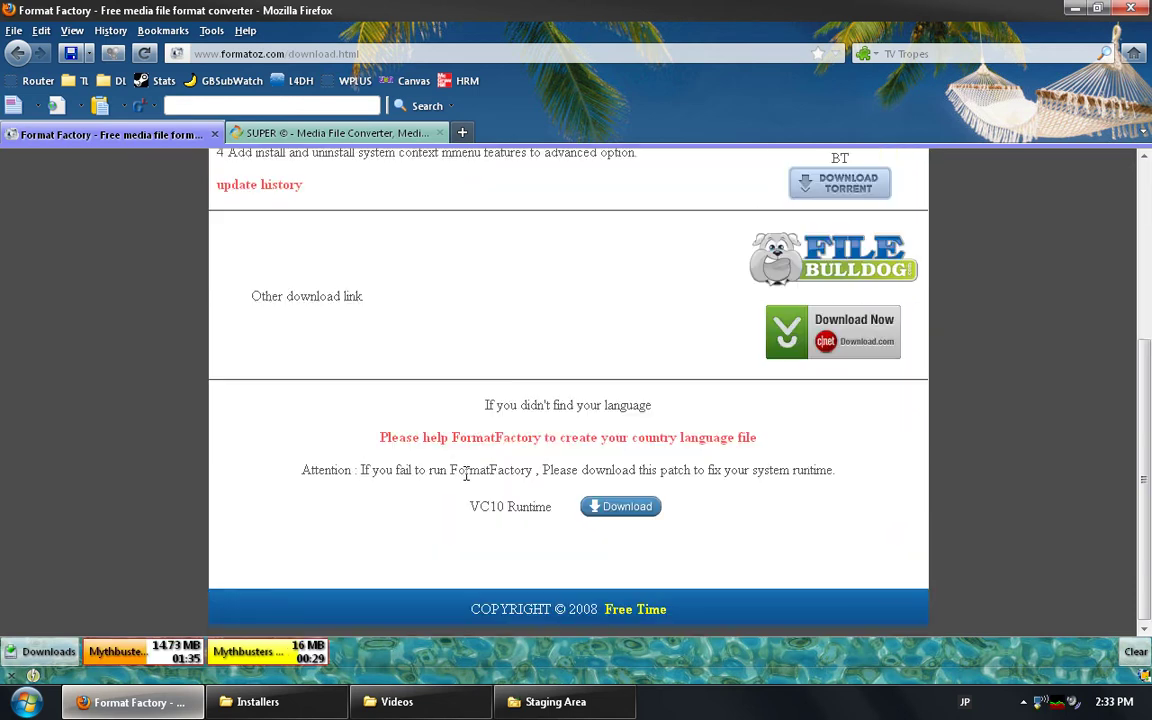
scroll(468, 480, up, 4)
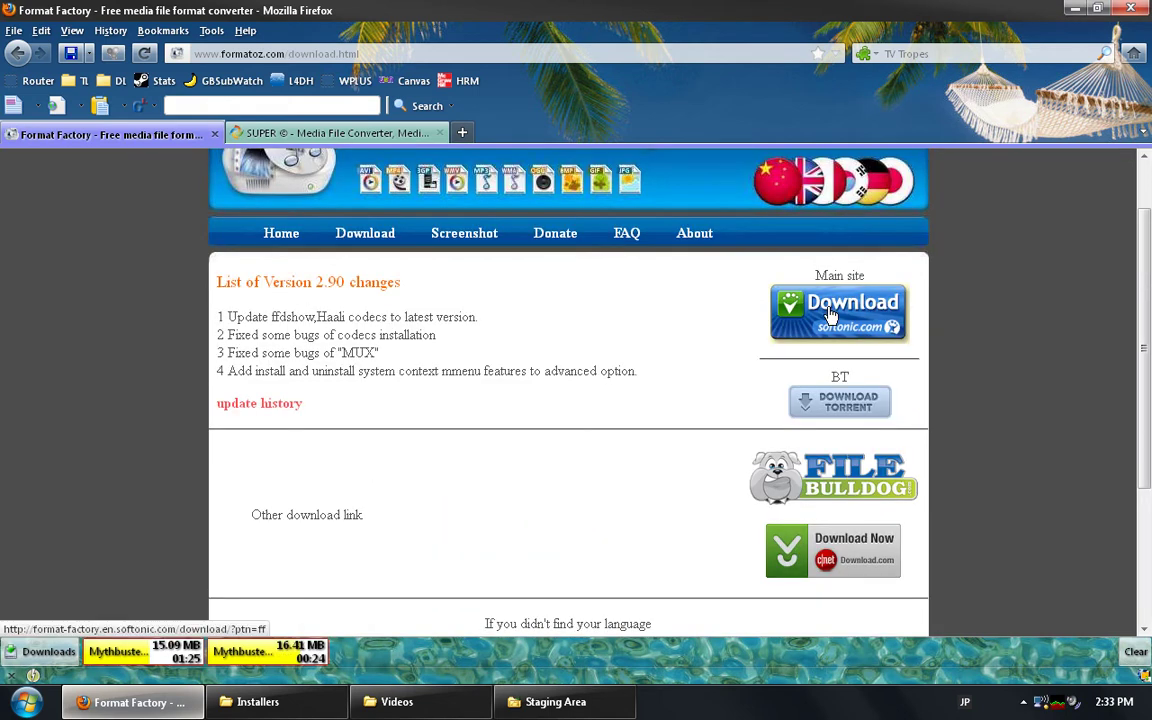
click(440, 53)
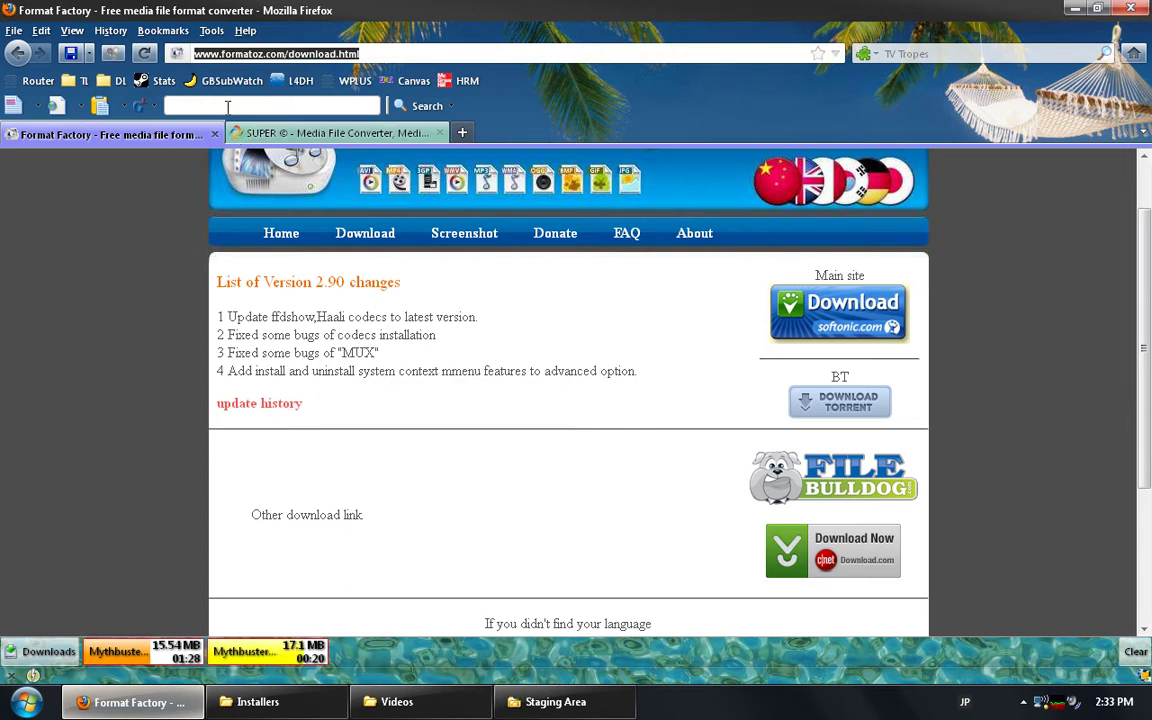
click(858, 312)
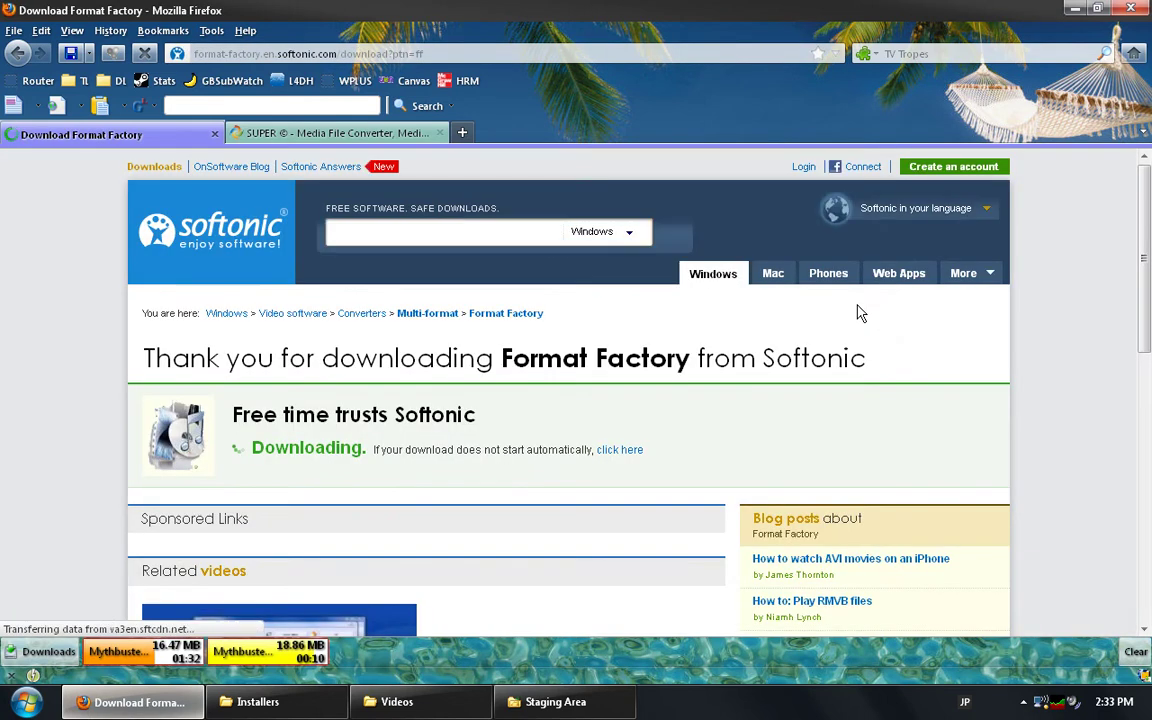
Request the Format Factory download manually on Softonic, return to the download page, and cancel saving FFSetup290.zip.
scroll(479, 462, down, 3)
click(604, 302)
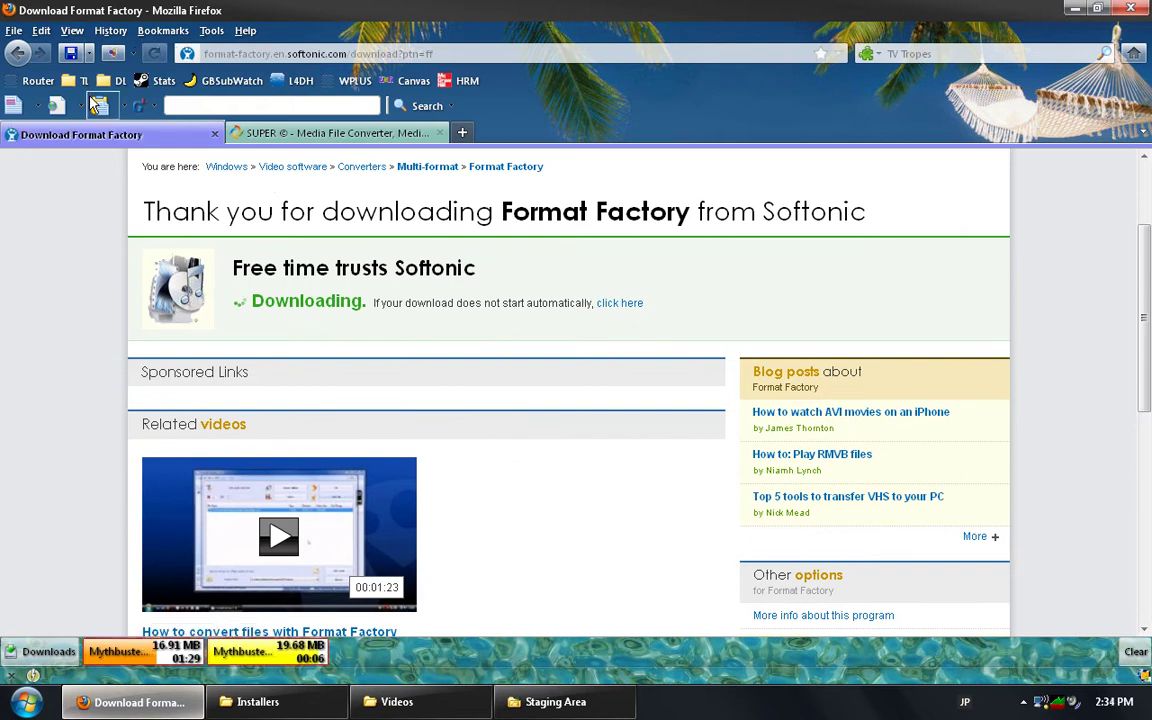
click(14, 55)
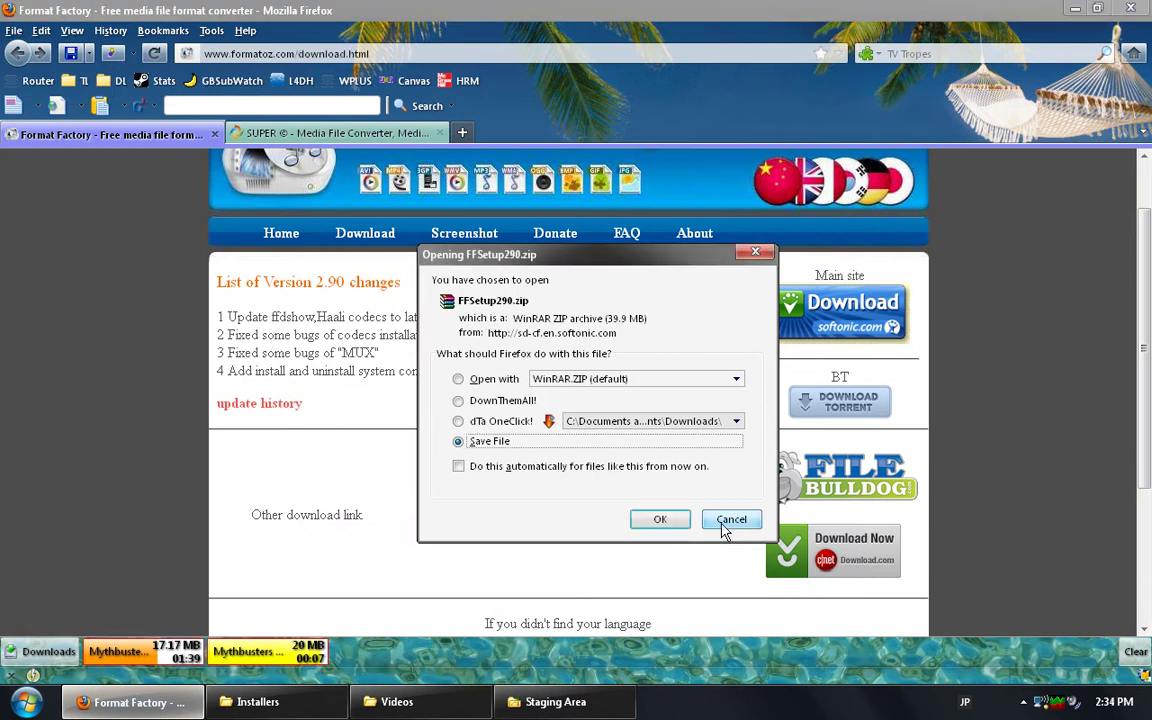
click(728, 521)
Go to the SUPER © page and follow the Start Downloading SUPER © link in its final section.
click(290, 136)
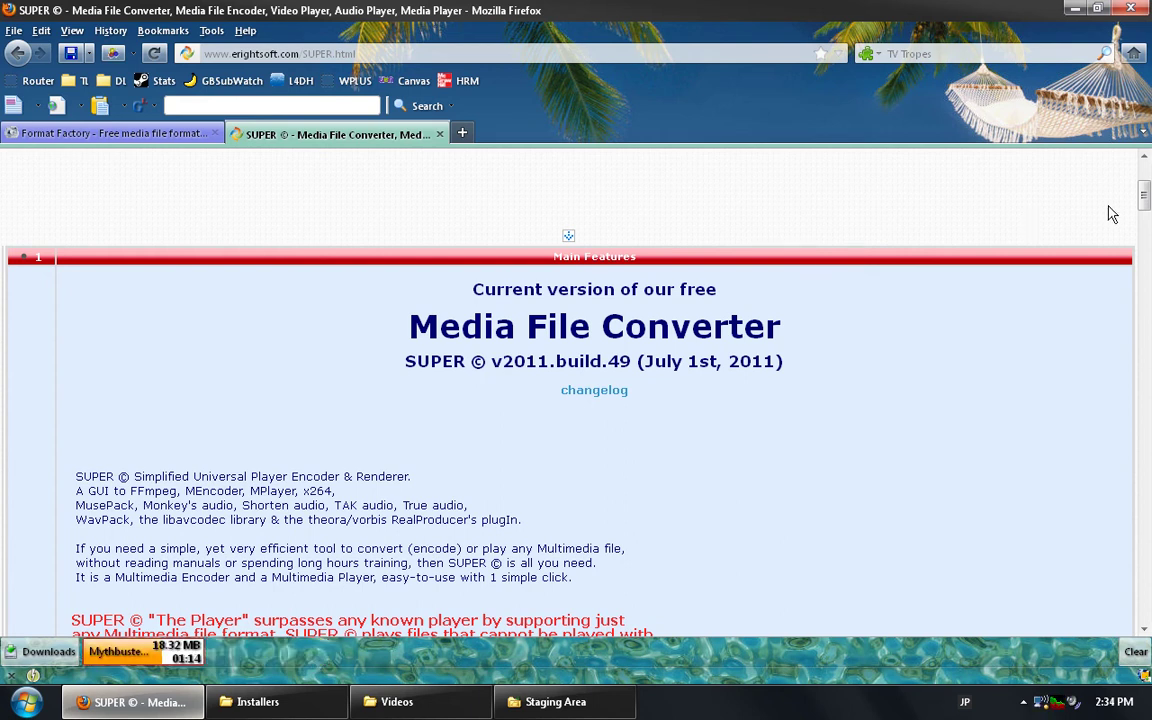
drag(1136, 207, 1145, 610)
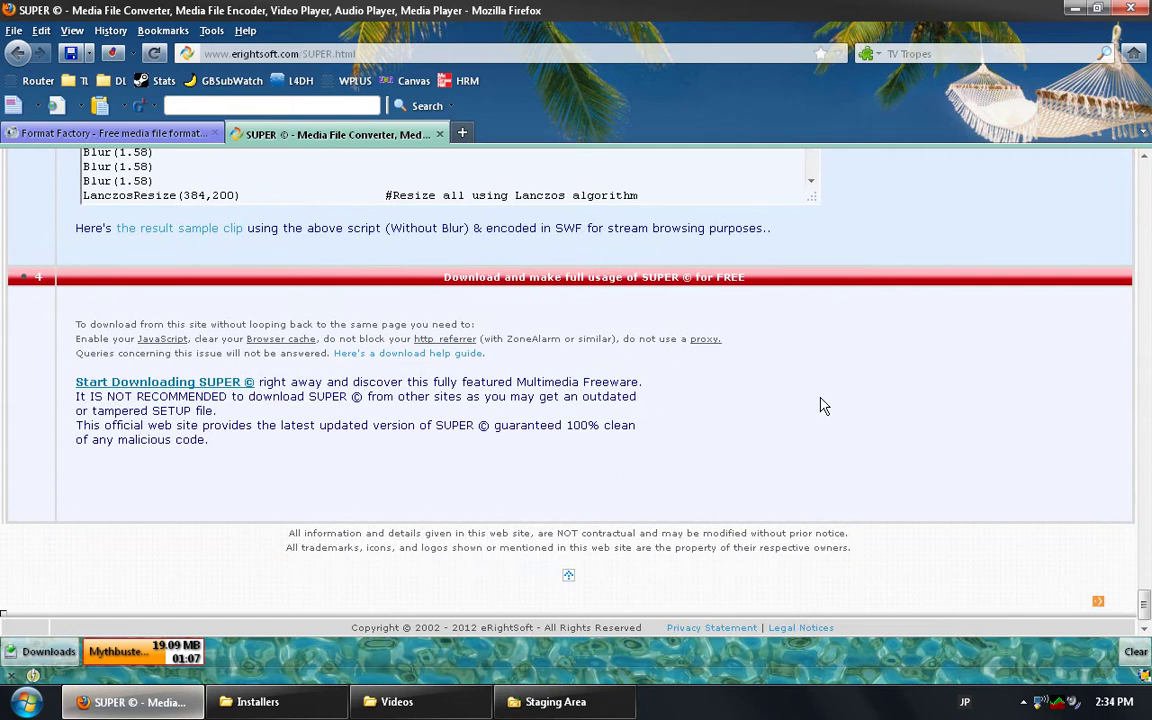
click(276, 48)
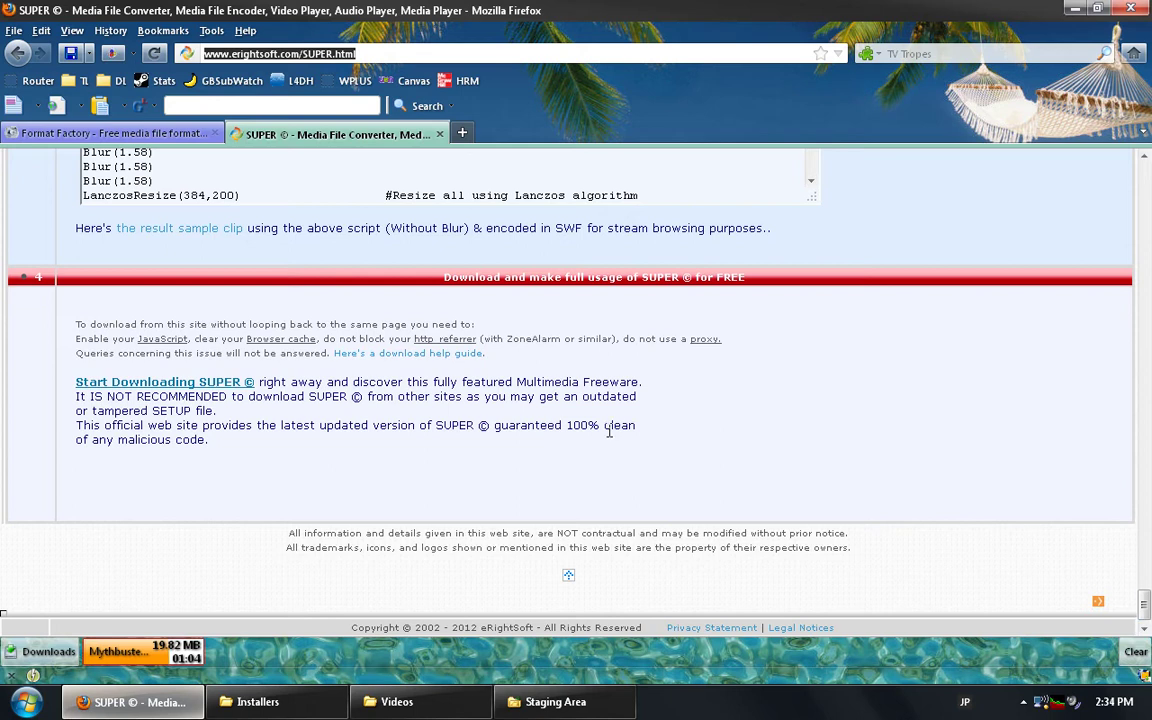
click(146, 387)
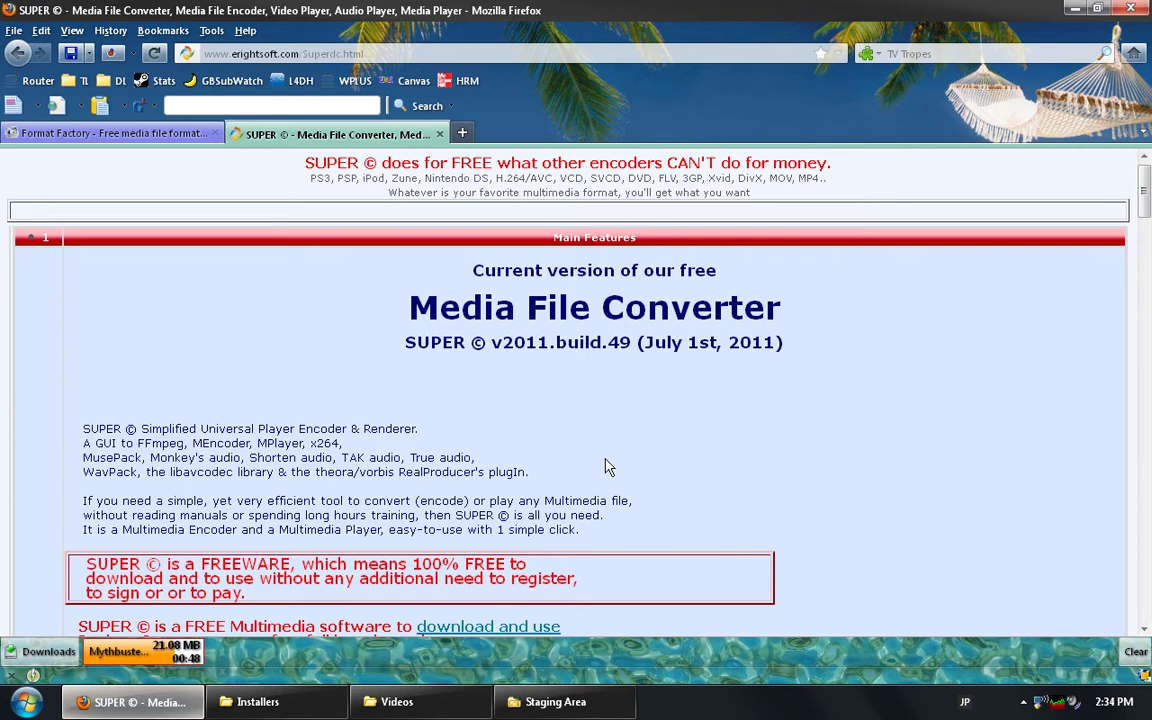
Follow the "download and use" link and locate the SUPER © setup file download.
scroll(775, 481, down, 4)
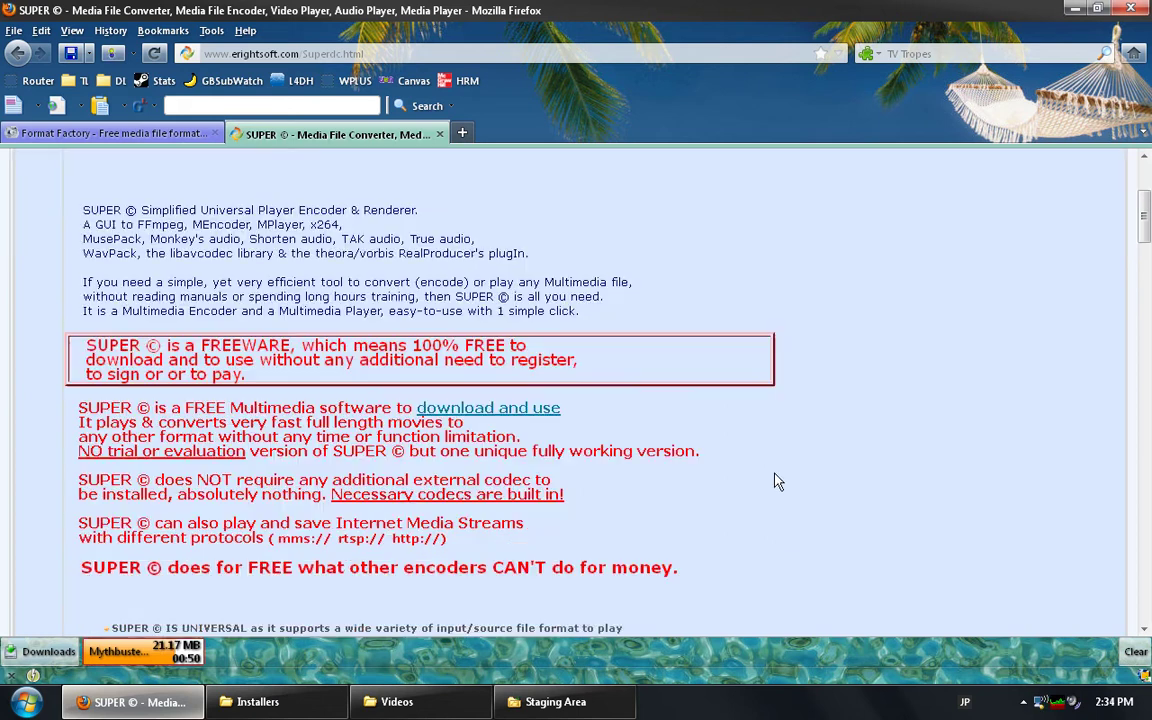
click(457, 410)
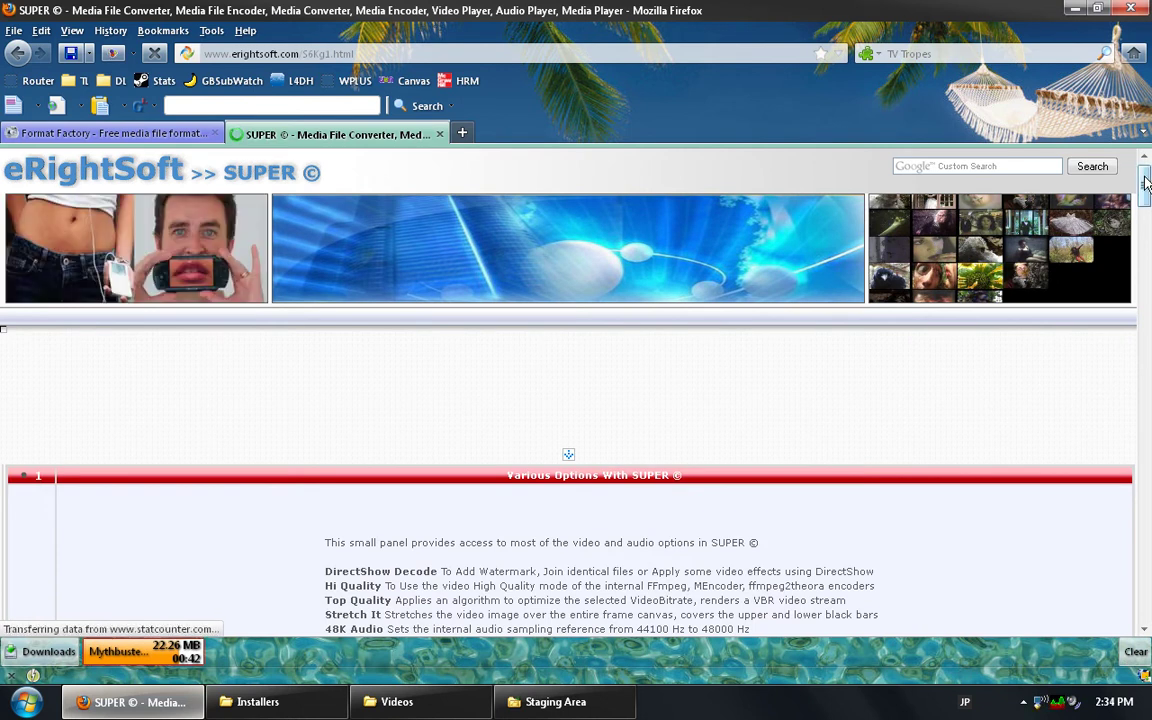
scroll(1147, 247, down, 5)
drag(1147, 247, 1147, 612)
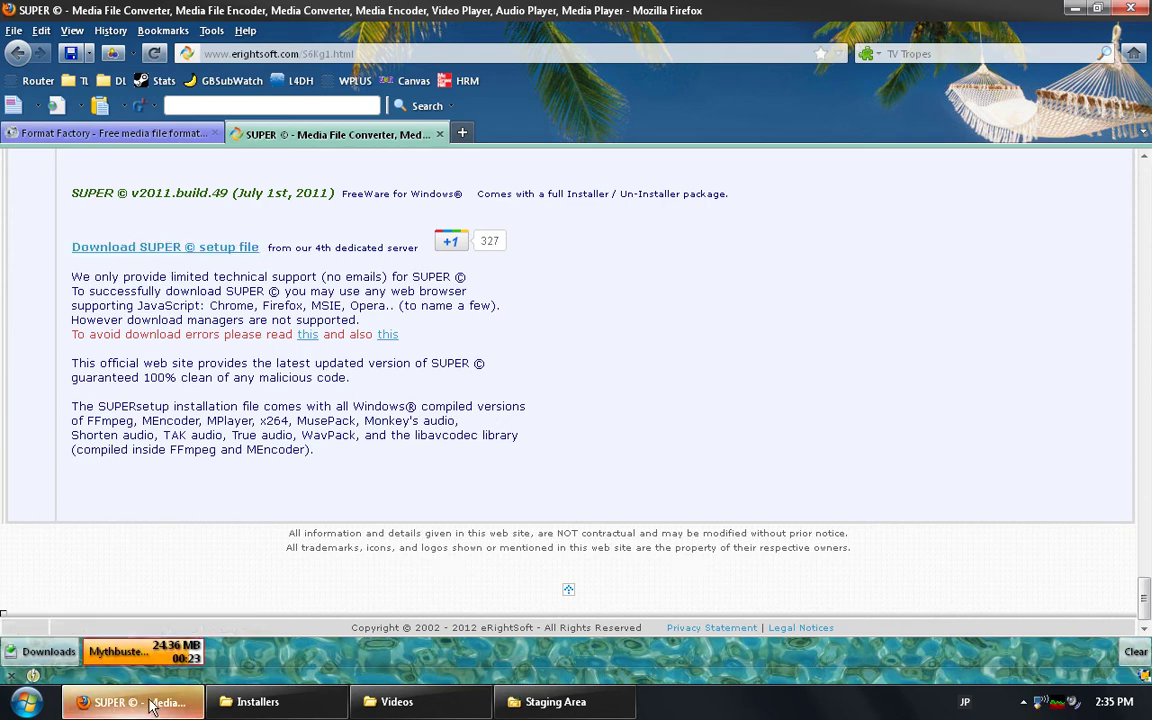
Switch to the Installers folder and run FormatFactory Setup290.exe.
click(199, 706)
click(234, 709)
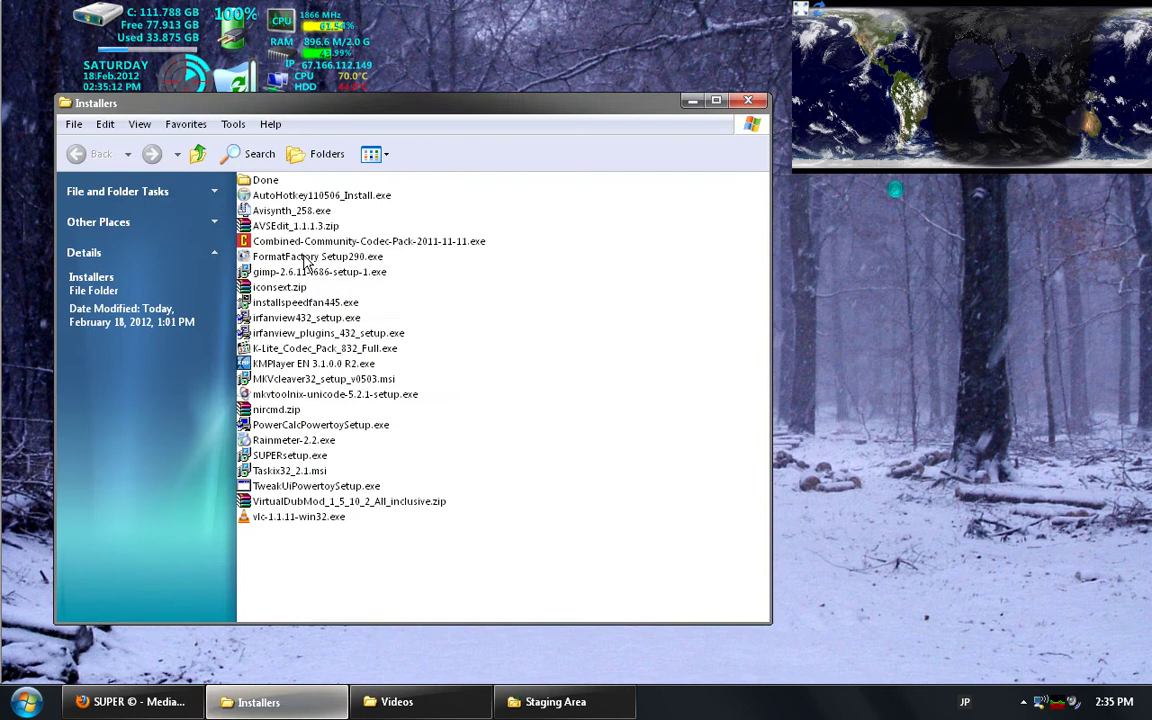
click(307, 262)
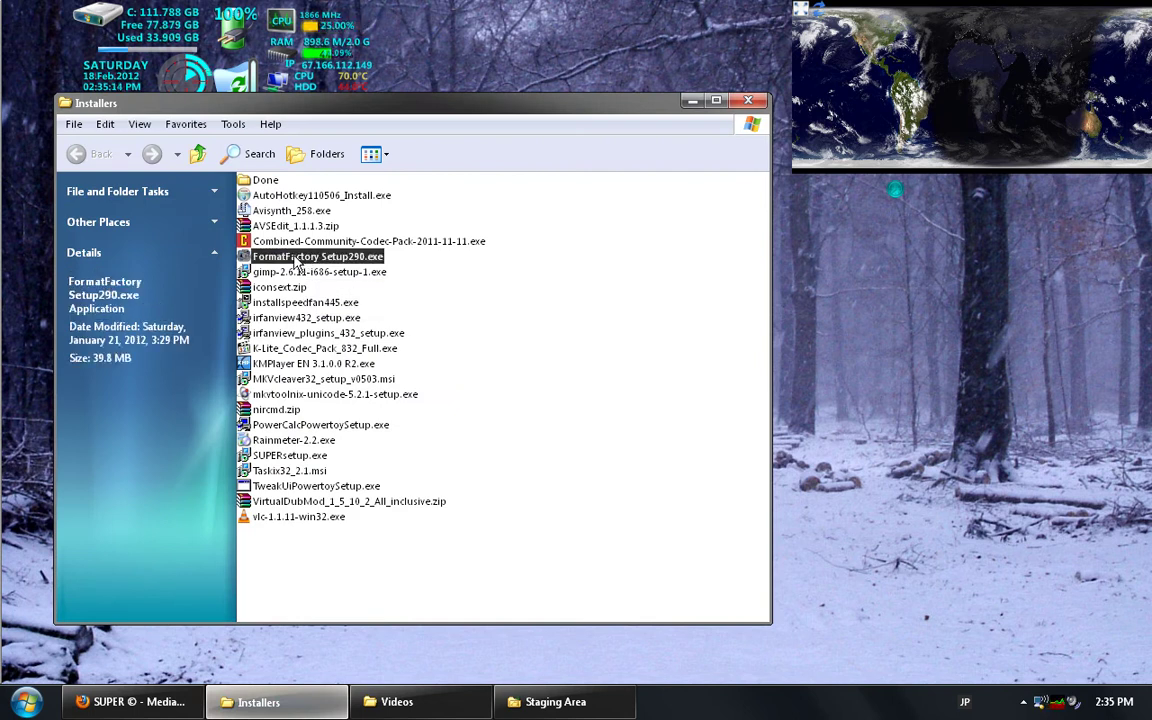
double_click(296, 260)
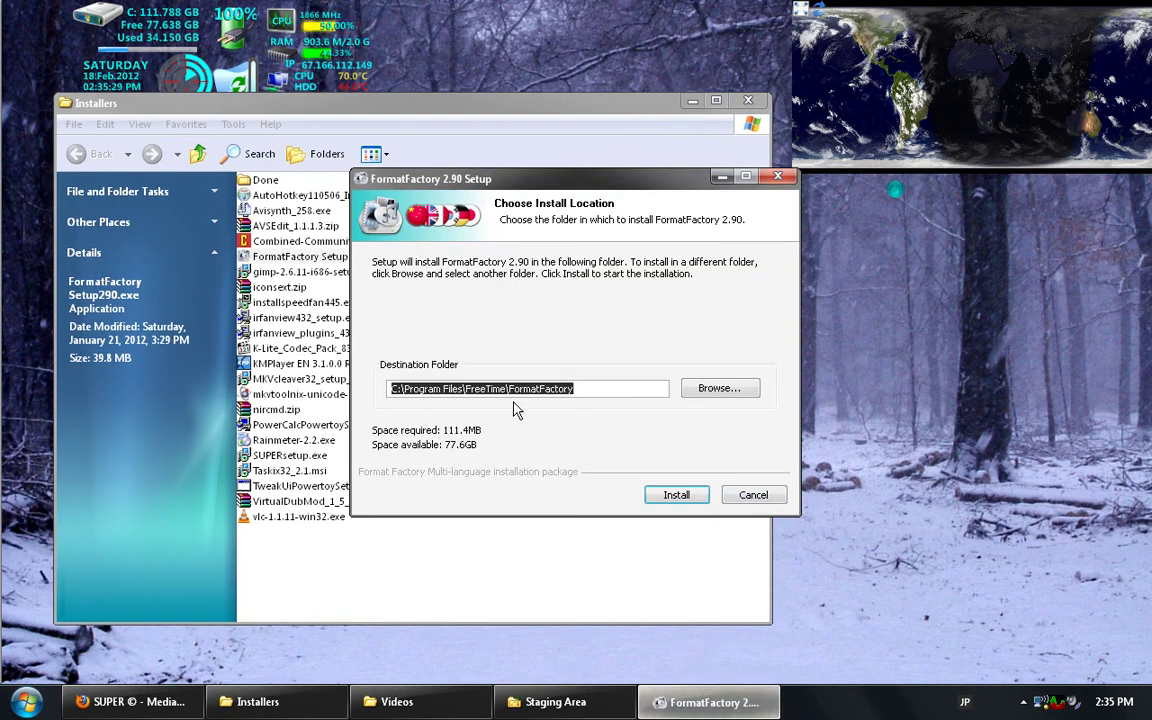
Set the destination folder to C:\Program Files\FormatFactory and start the installation.
click(505, 389)
key(BackSpace)
key(BackSpace)
key(BackSpace)
key(BackSpace)
key(BackSpace)
key(BackSpace)
key(BackSpace)
key(BackSpace)
key(BackSpace)
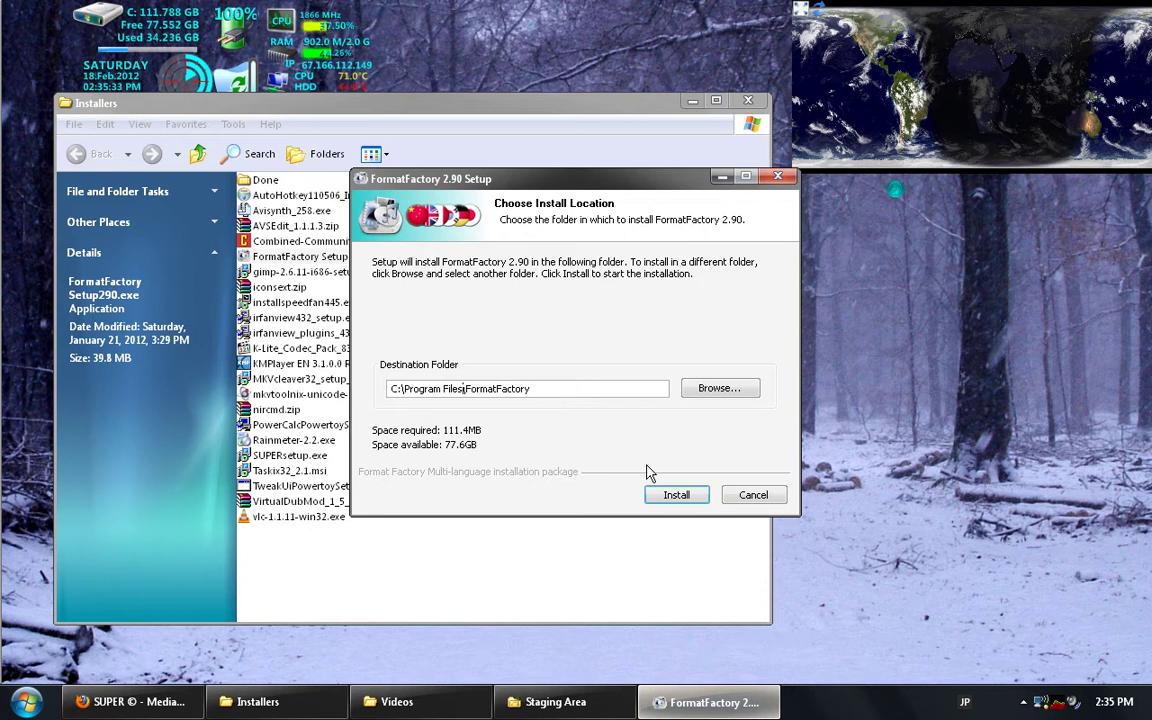
click(661, 505)
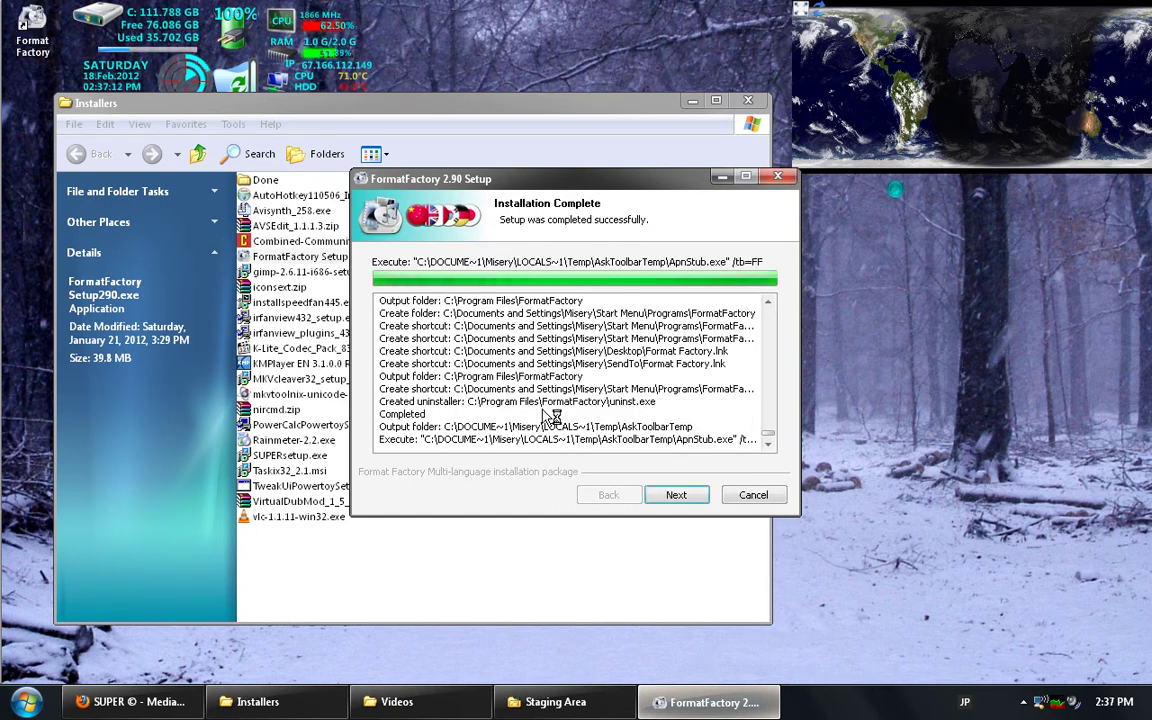
Finish the FormatFactory 2.90 setup and launch Format Factory from the desktop.
click(676, 495)
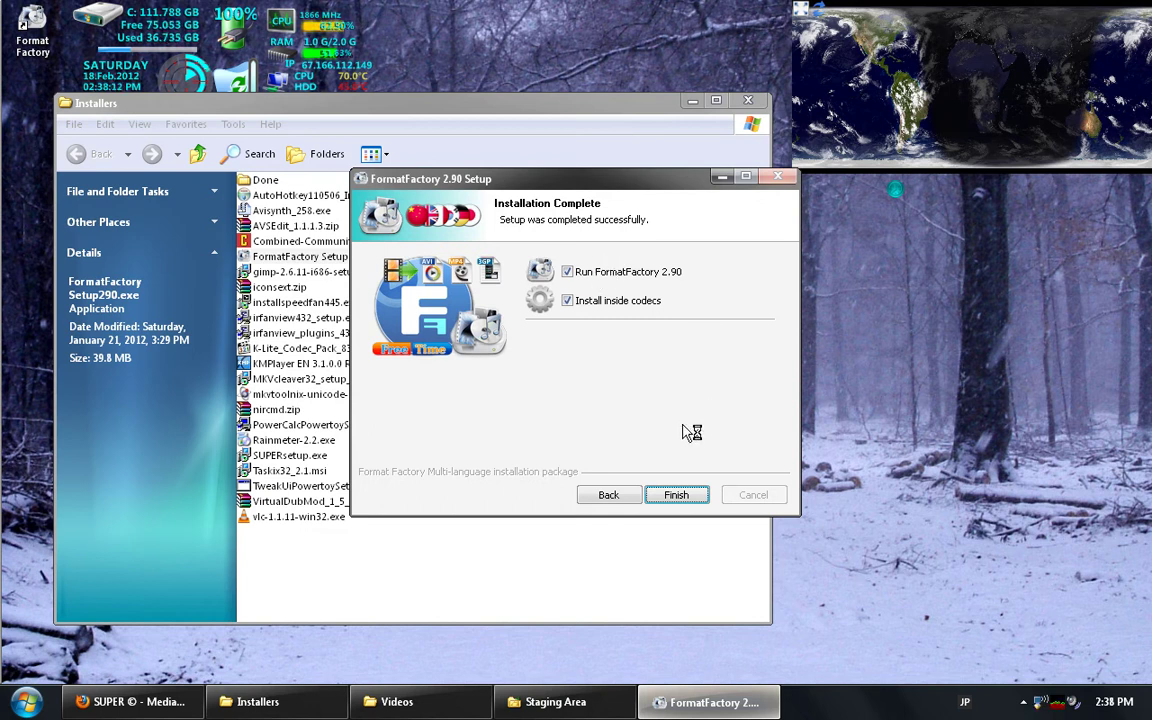
click(676, 495)
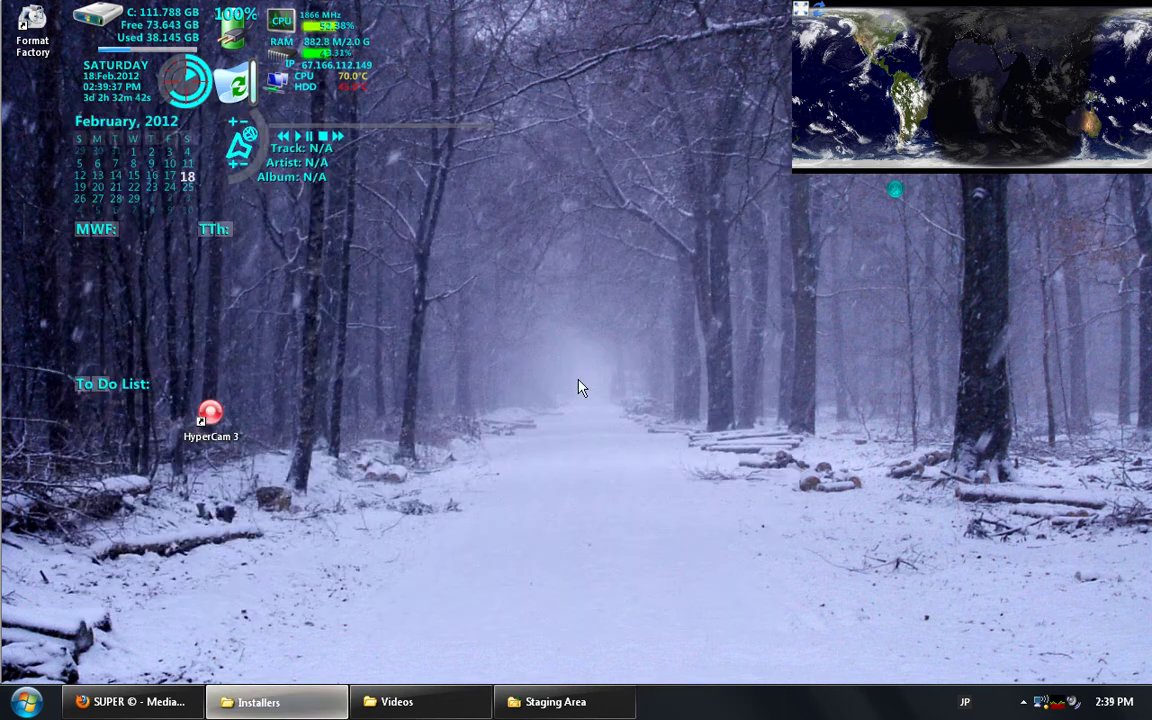
click(40, 45)
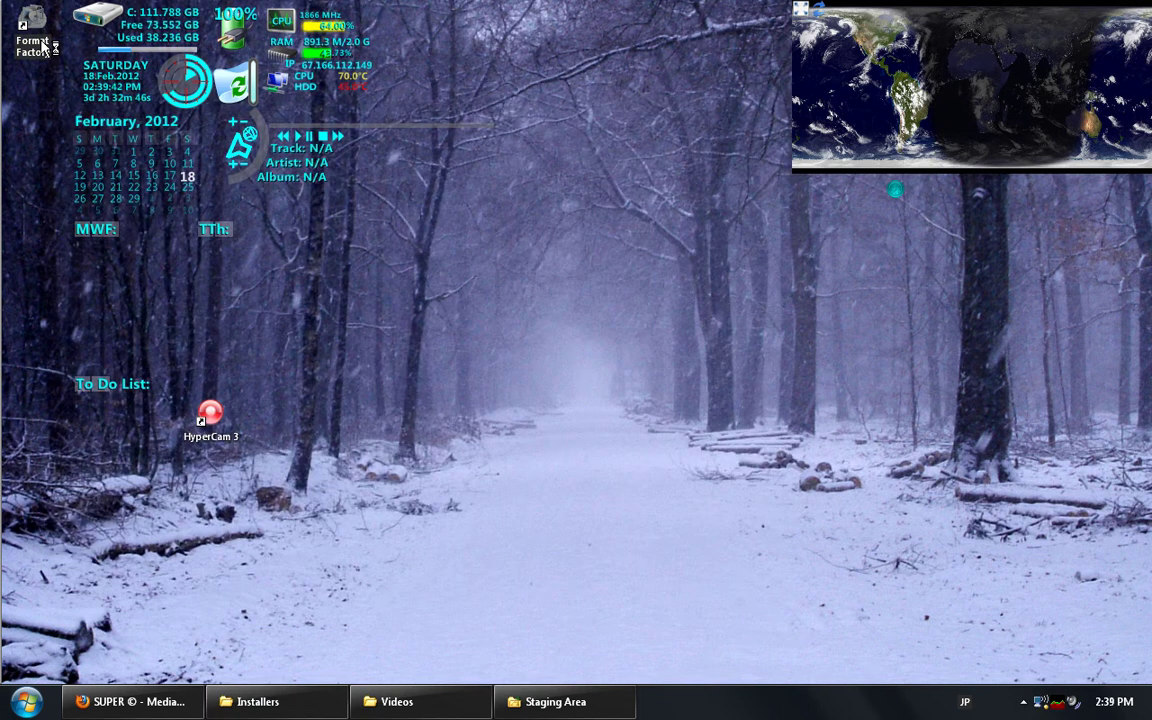
double_click(43, 45)
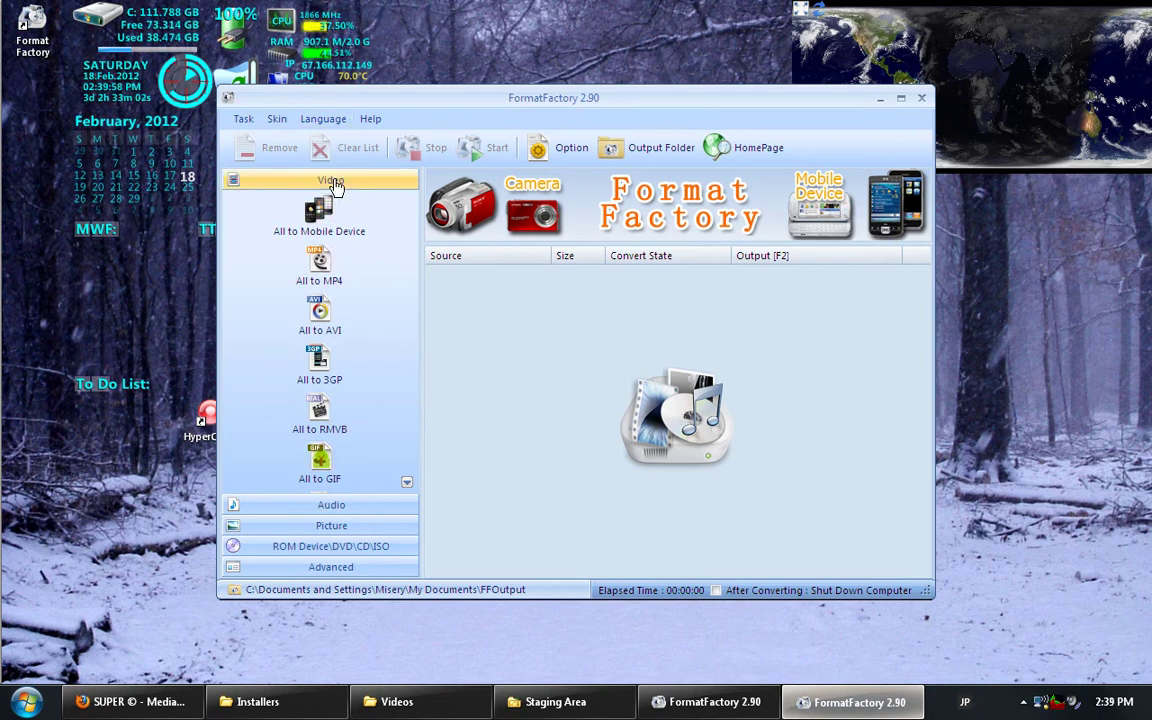
Look through all the conversion formats offered in the Video category.
click(407, 483)
click(407, 483)
click(407, 483)
click(407, 483)
click(407, 483)
click(407, 205)
click(407, 205)
click(407, 205)
click(407, 205)
click(407, 205)
click(407, 205)
click(407, 205)
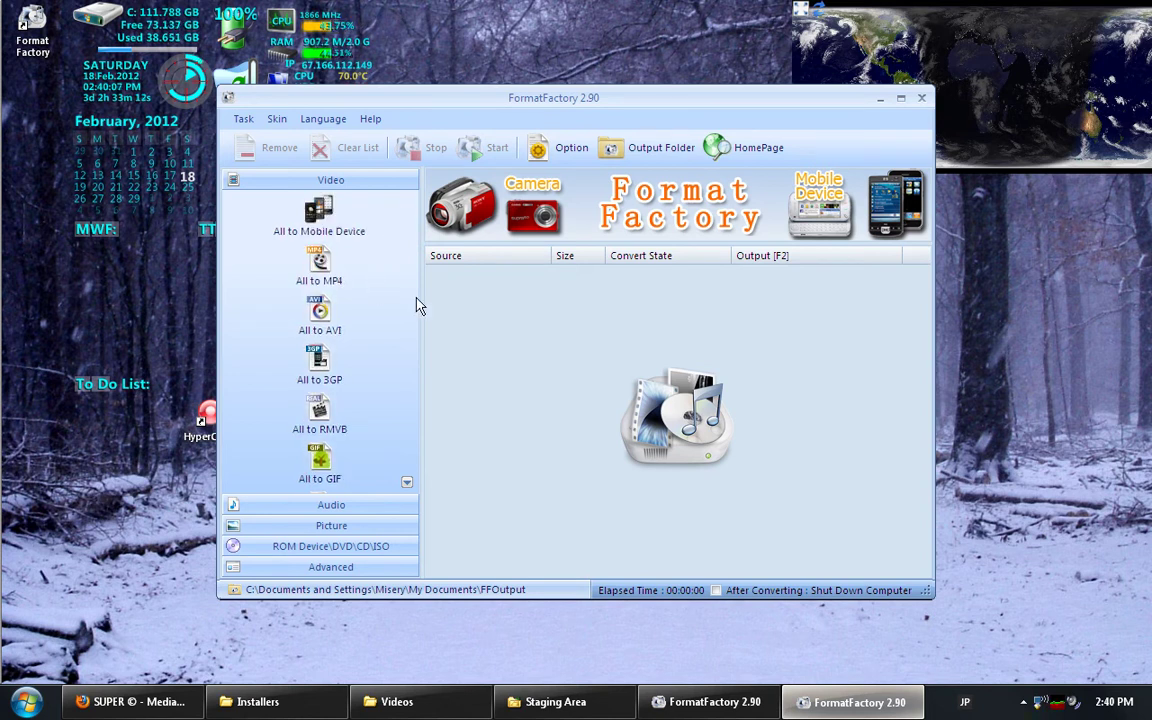
Look at the conversion choices in the Audio, Picture and ROM Device\DVD\CD\ISO categories.
click(386, 506)
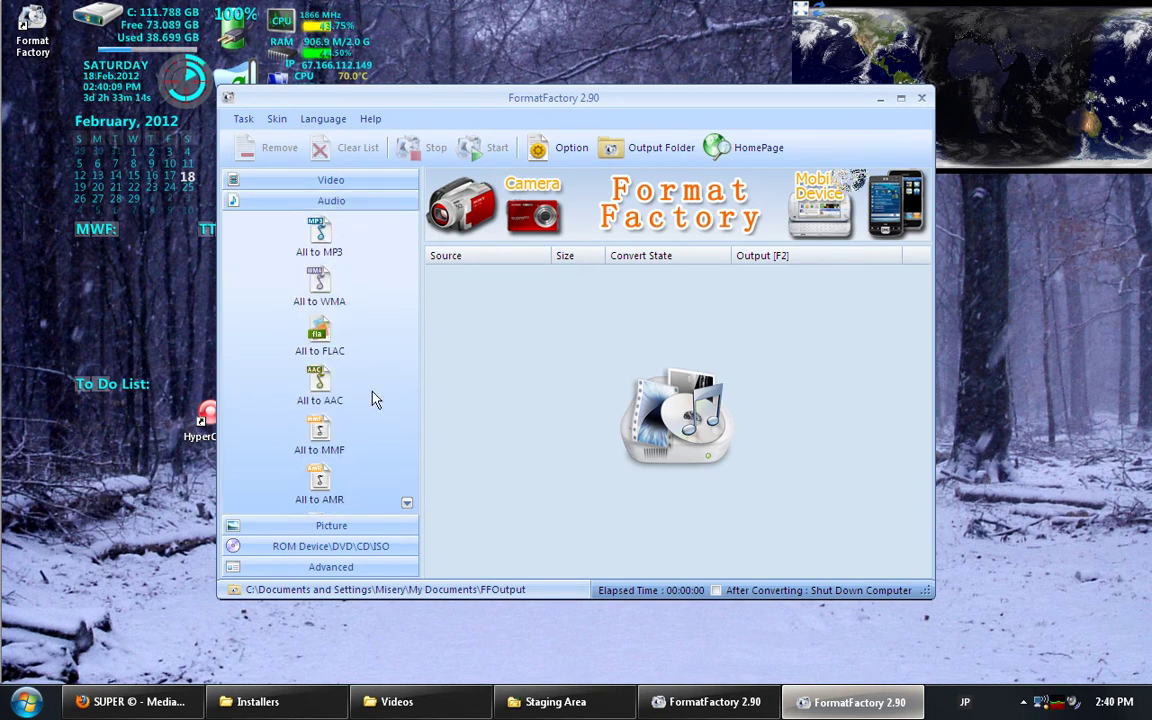
click(360, 530)
click(364, 547)
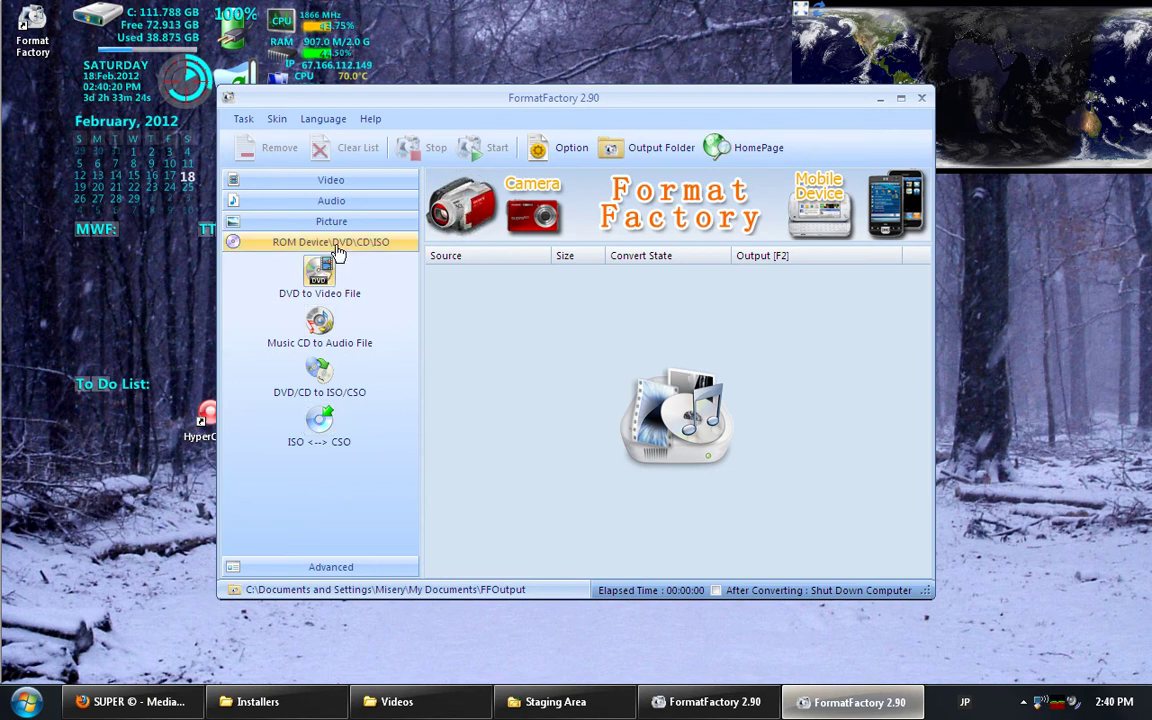
Start an All to AVI video conversion and open its output settings.
click(313, 184)
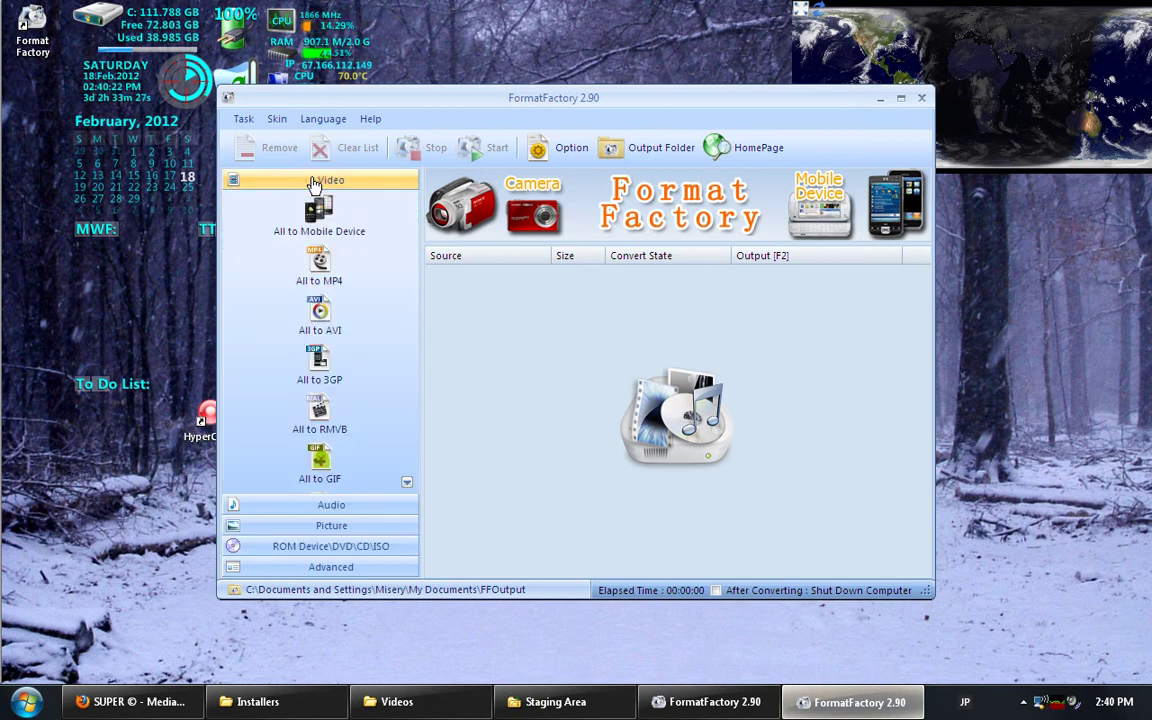
click(320, 314)
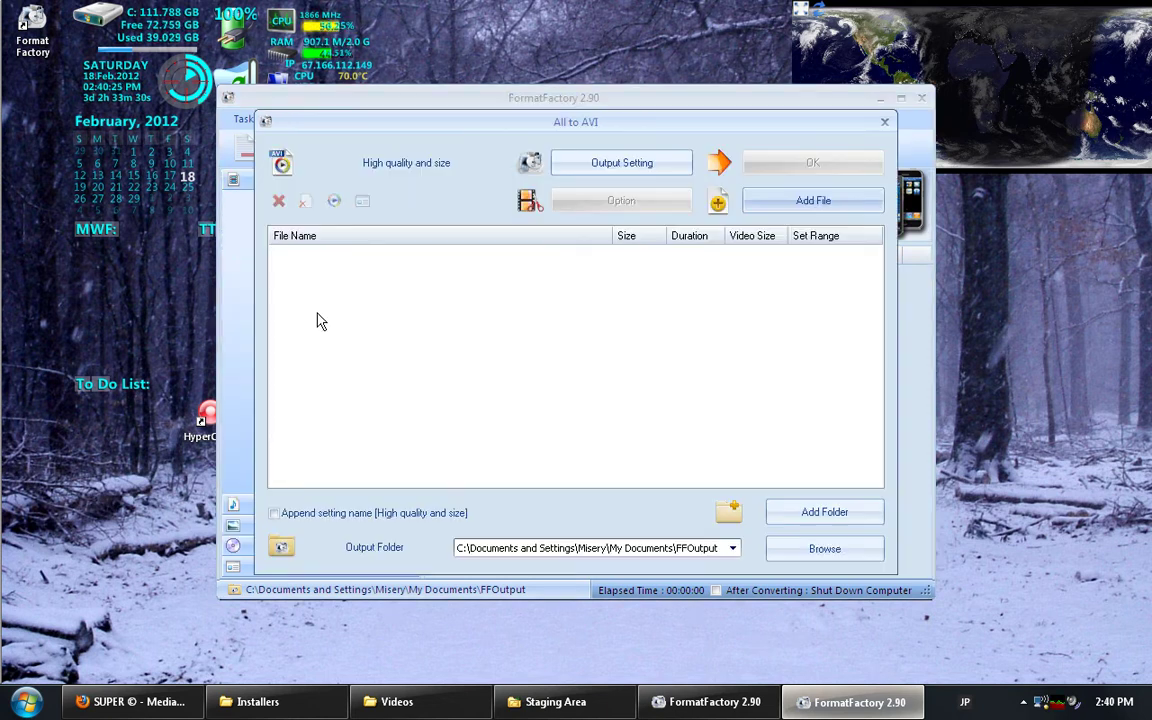
click(620, 160)
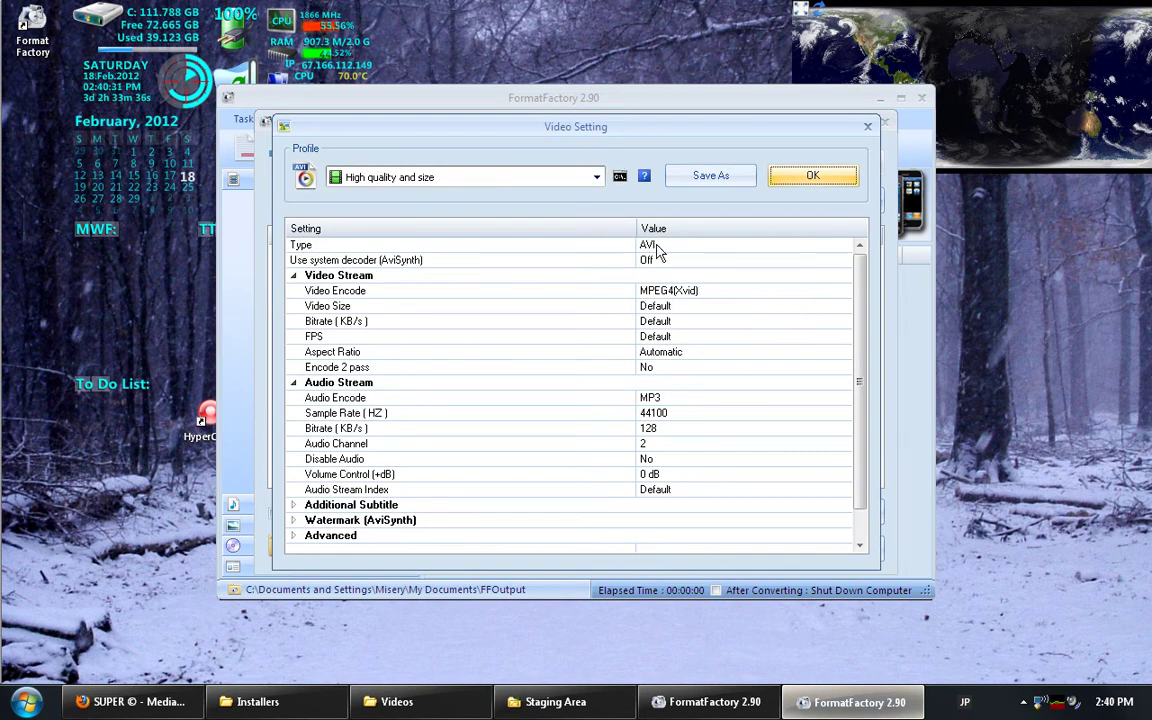
Review the video size choices, keeping Default, and check the video bitrate setting.
click(780, 306)
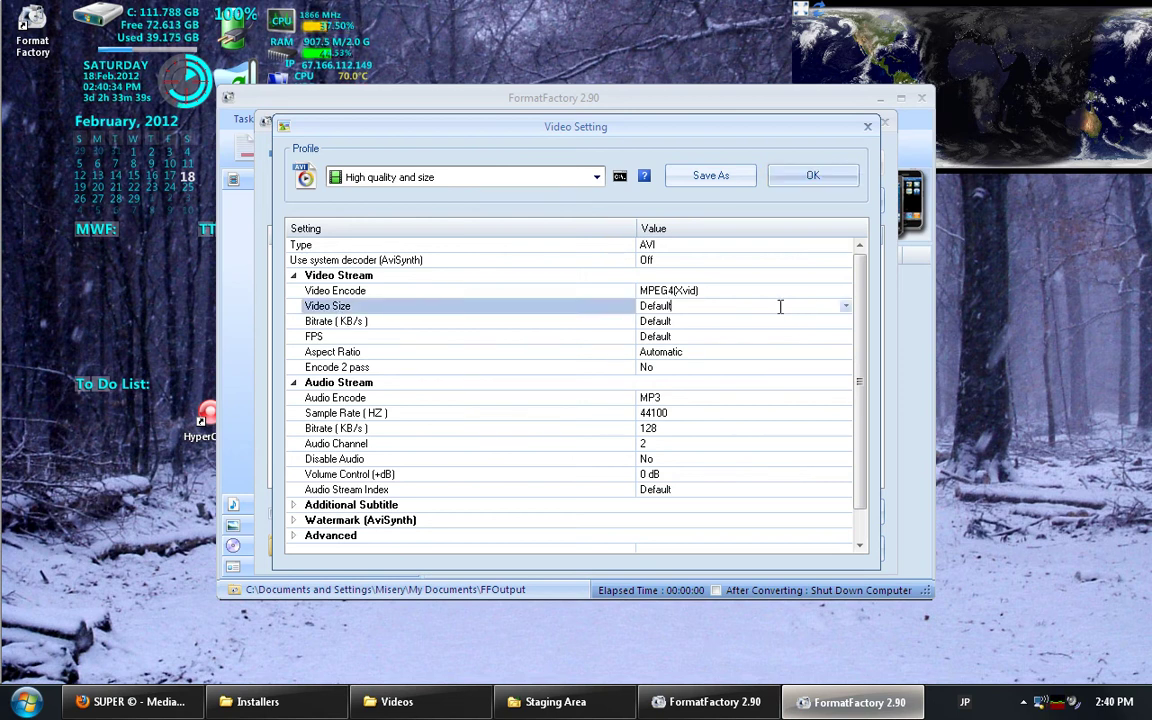
click(845, 306)
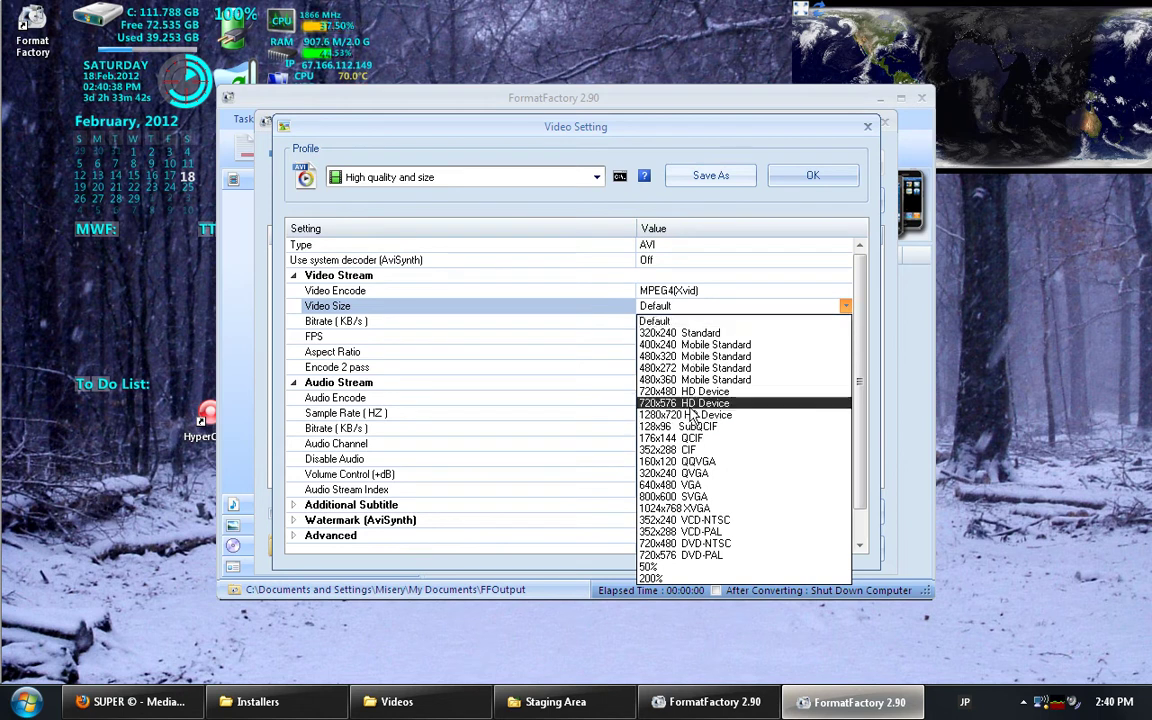
click(700, 321)
click(846, 323)
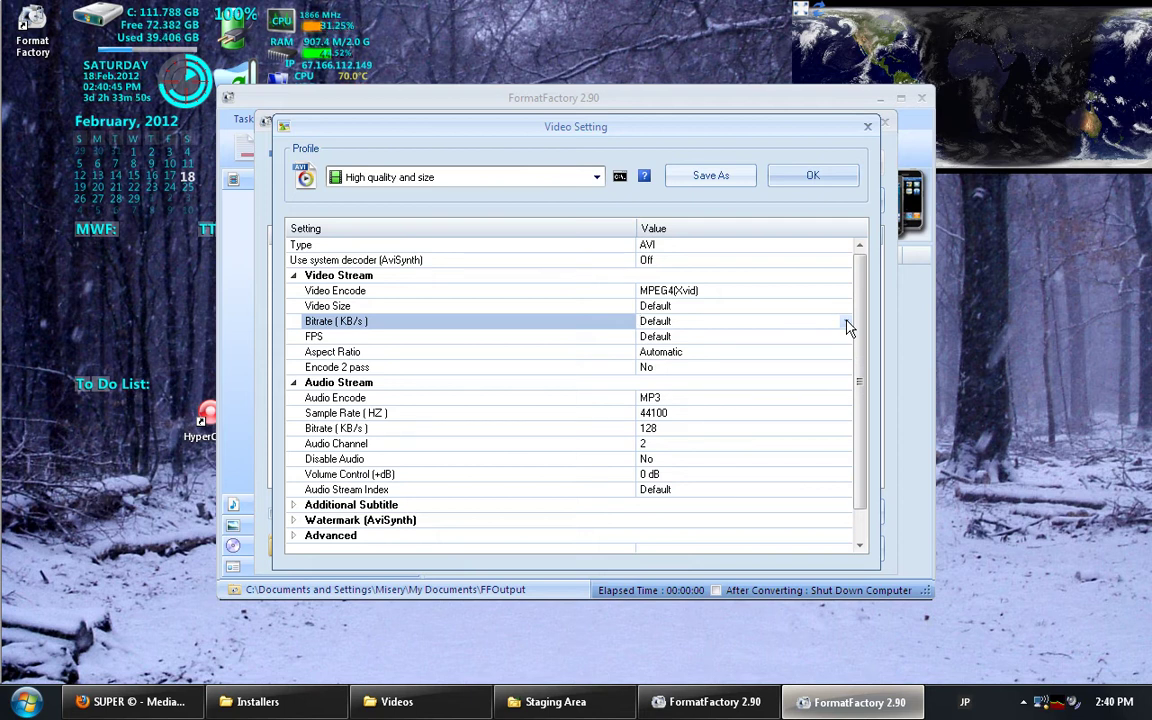
click(846, 323)
click(846, 324)
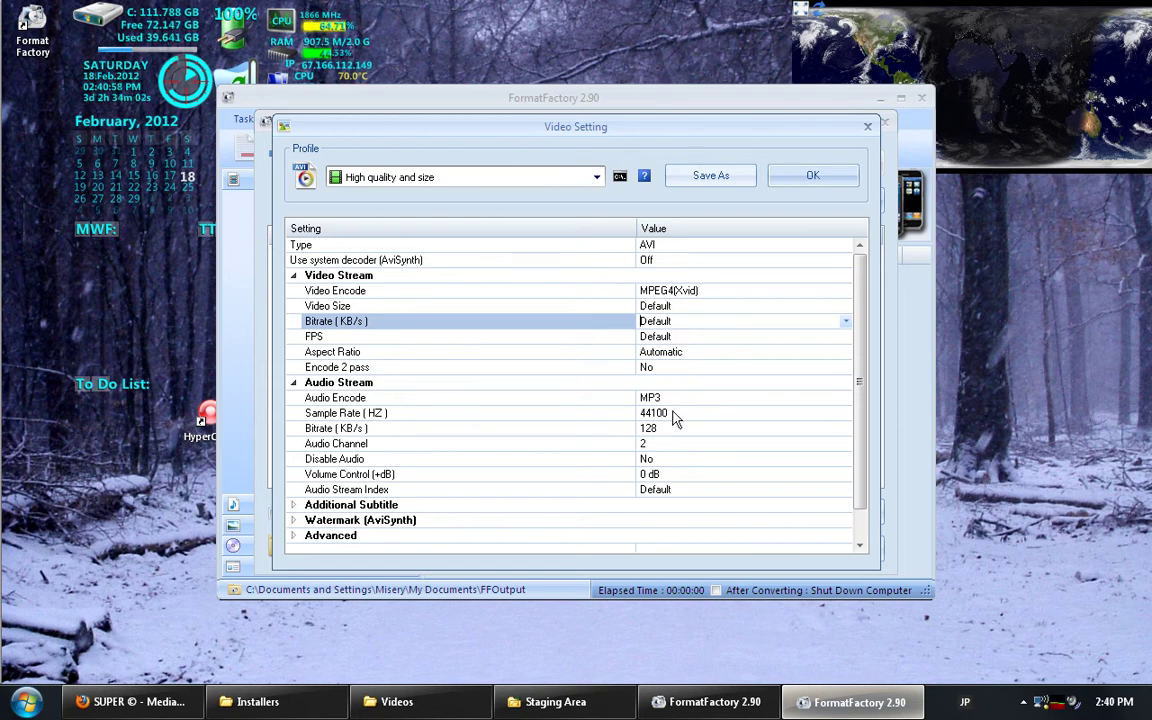
Review the audio bitrate and audio encoder choices in the audio stream settings, keeping MP3 as the encoder.
click(802, 428)
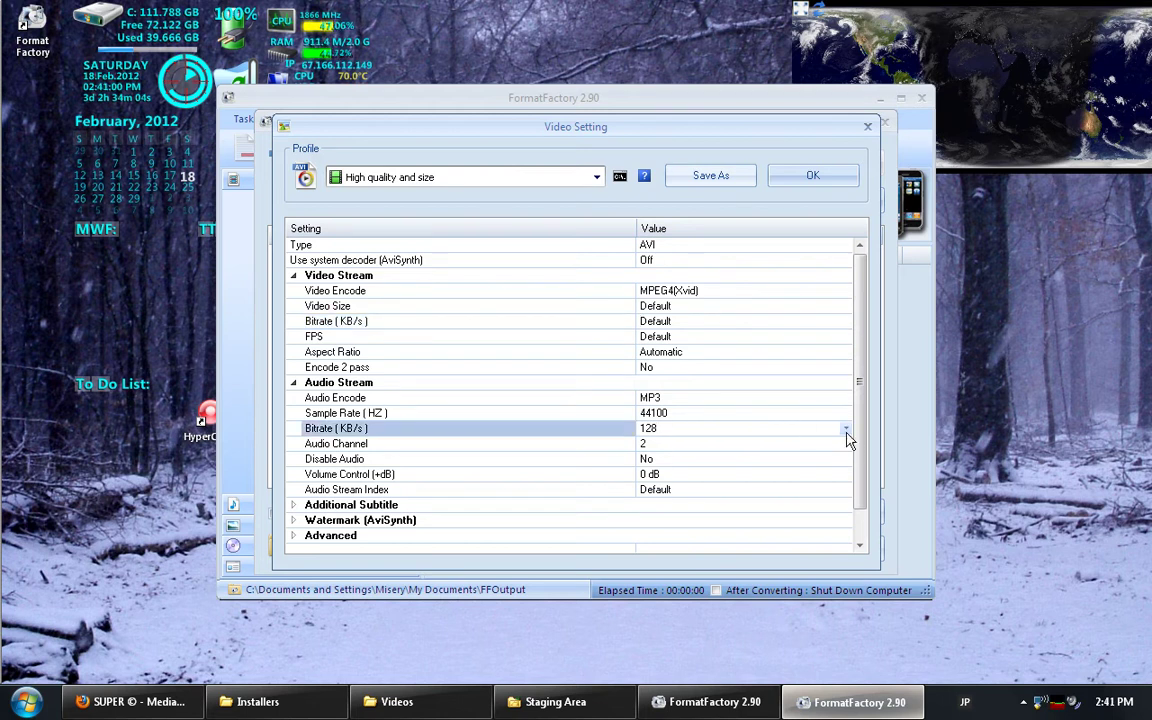
click(845, 428)
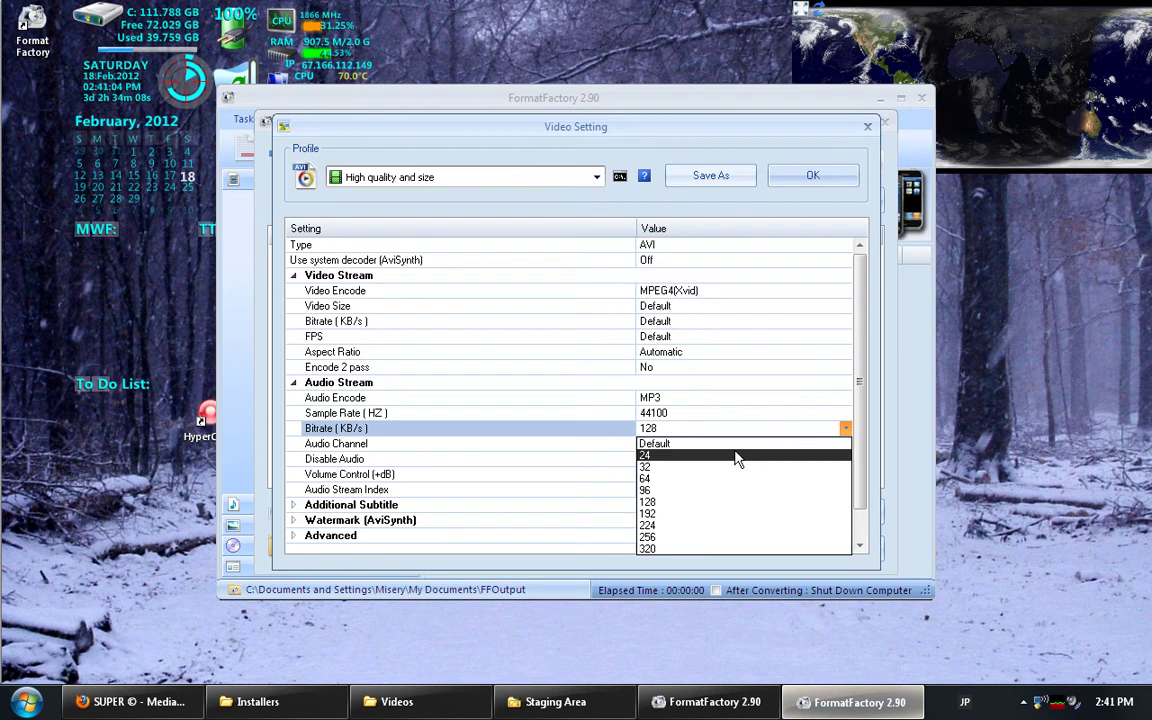
click(812, 401)
click(836, 402)
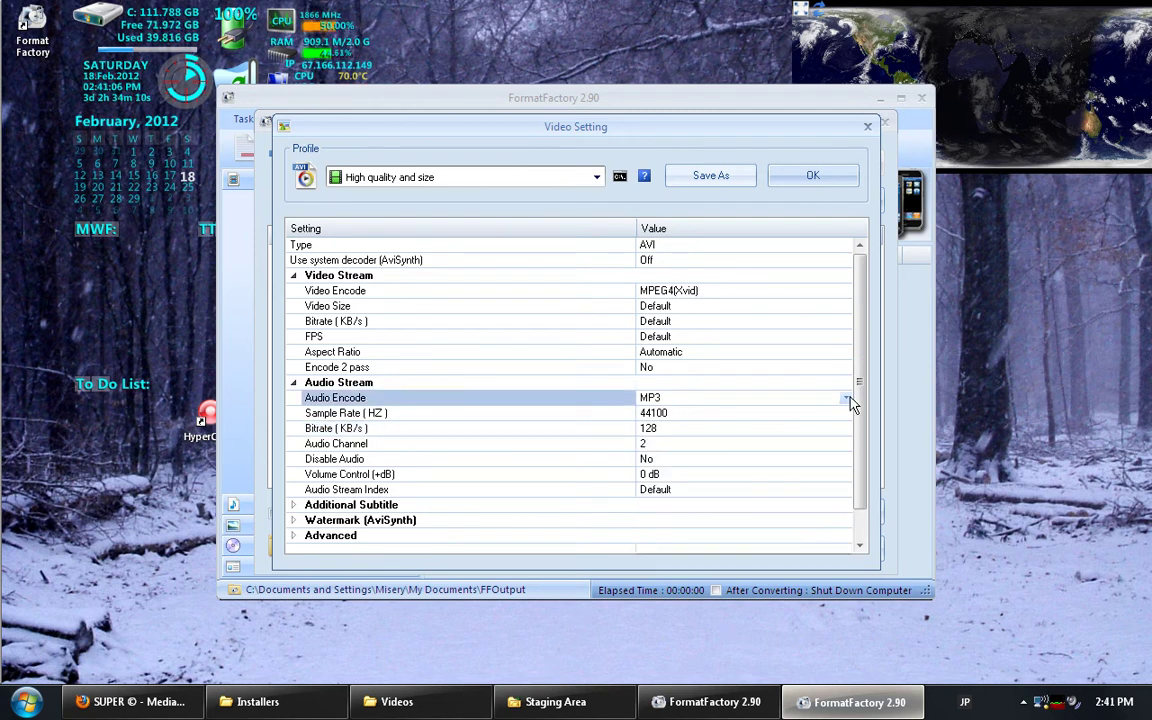
click(846, 398)
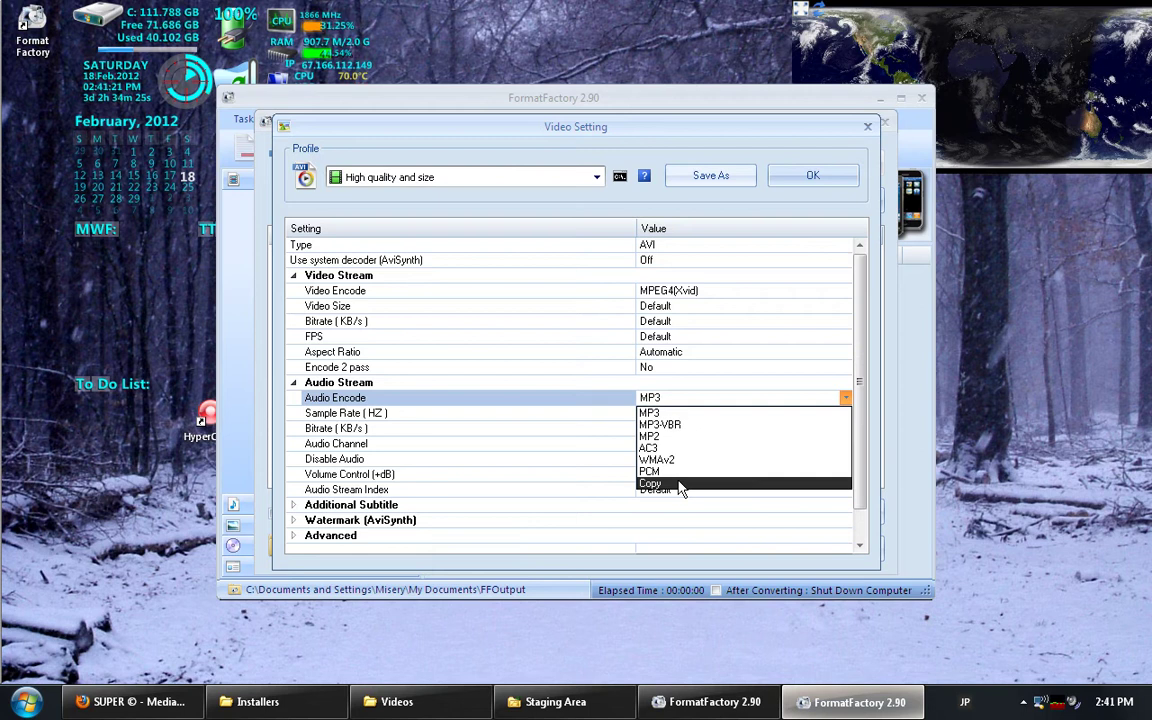
click(679, 413)
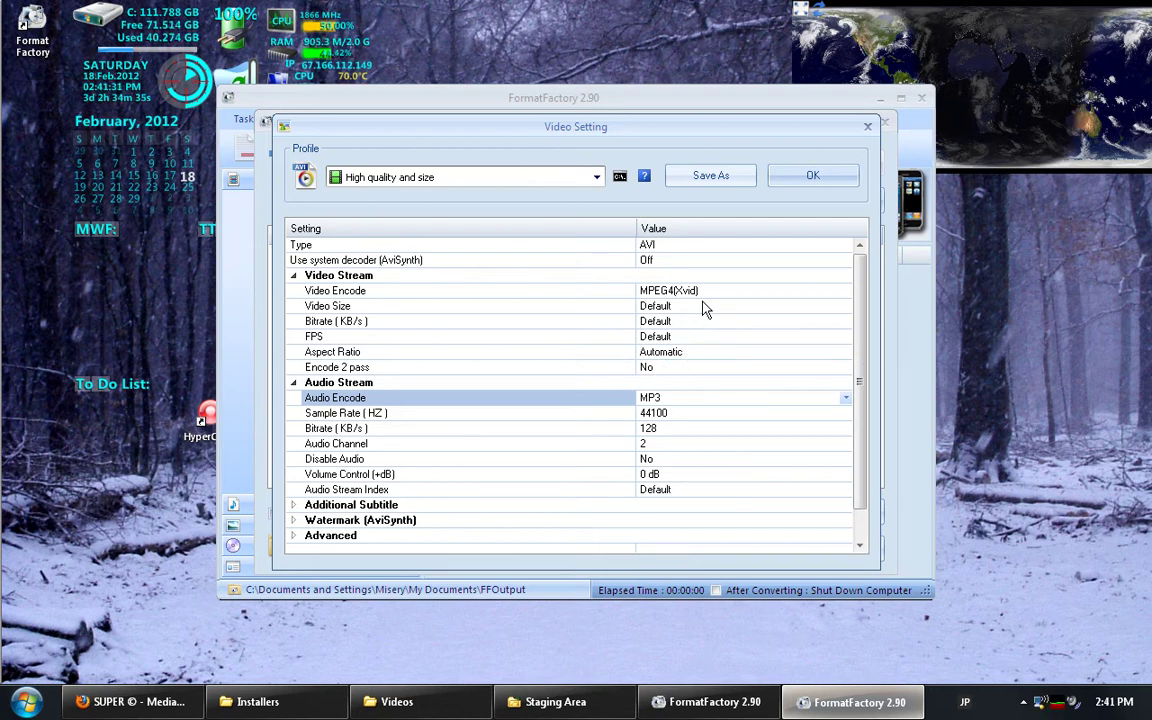
Set the video encoder to AVC(H264) and review the video size choices, keeping Default.
click(726, 293)
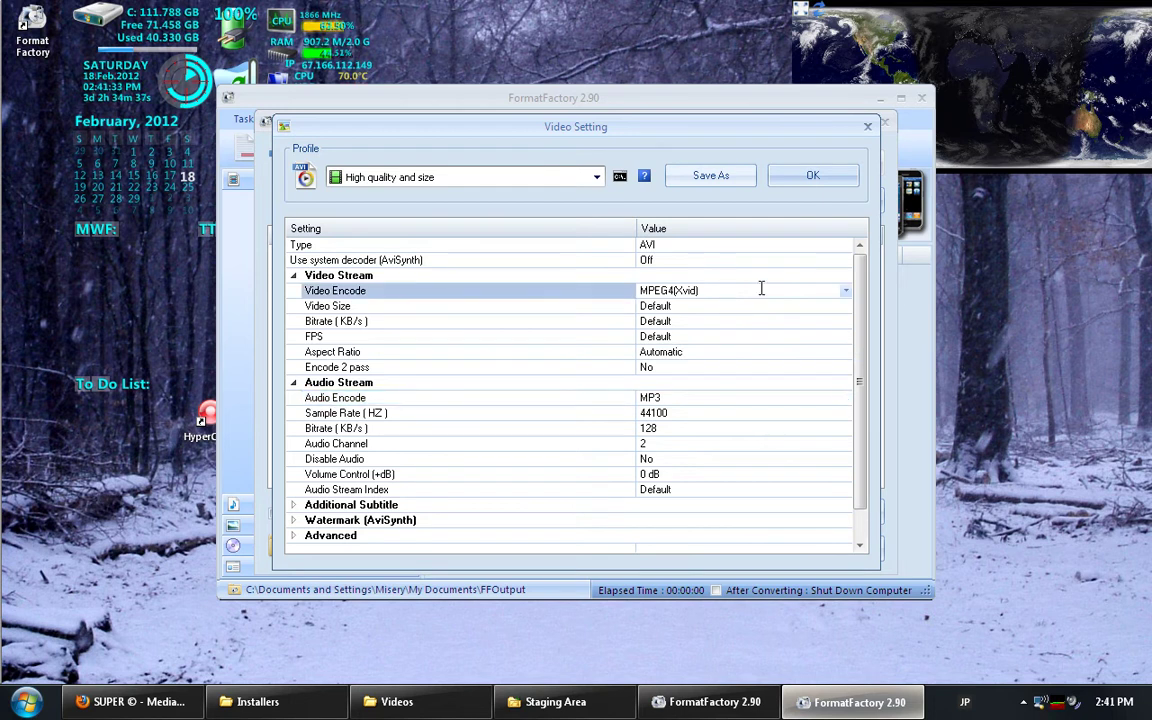
click(845, 291)
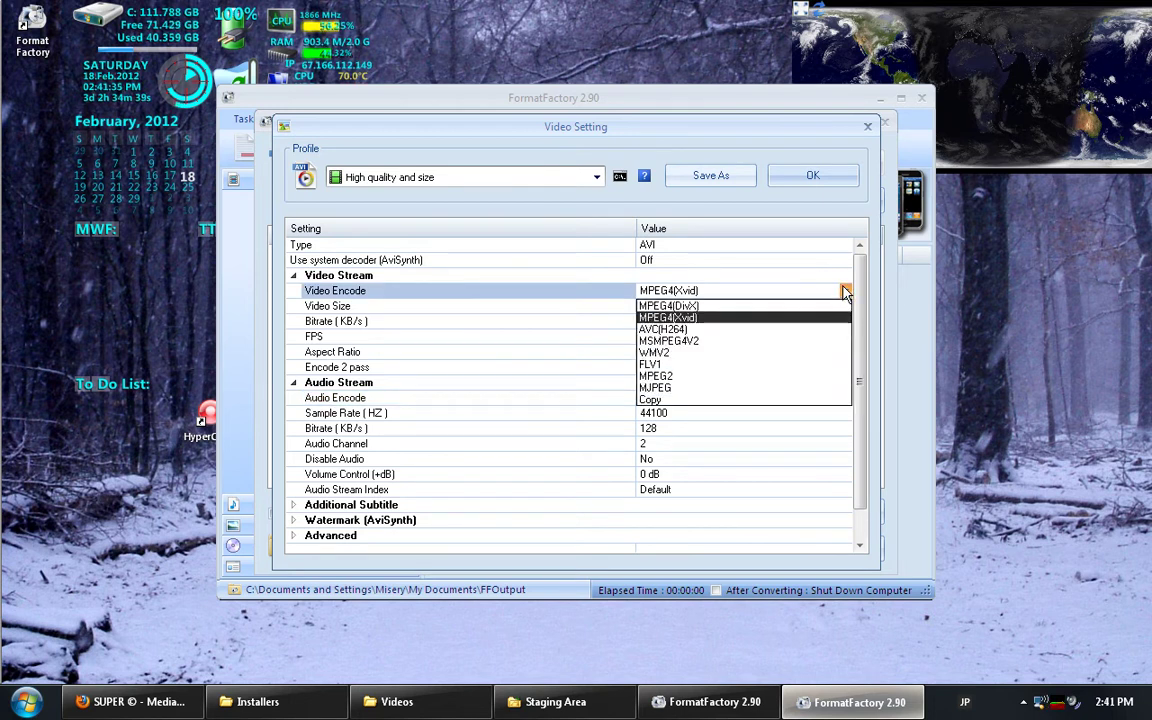
click(764, 332)
click(720, 310)
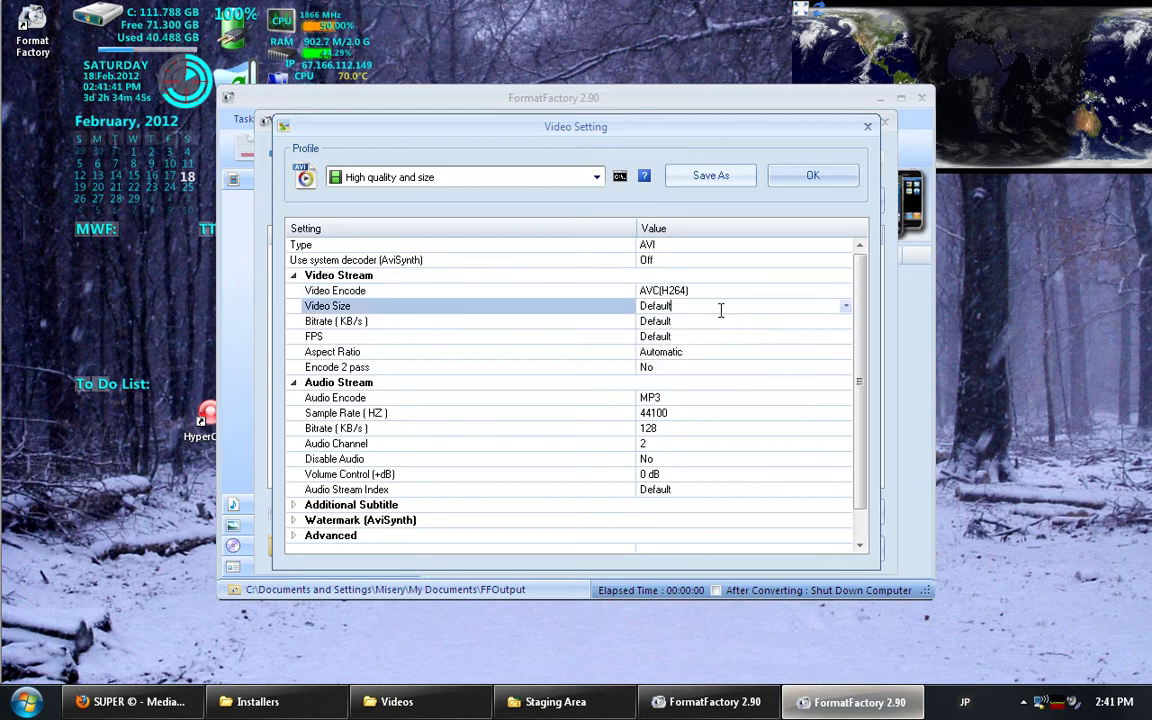
click(846, 308)
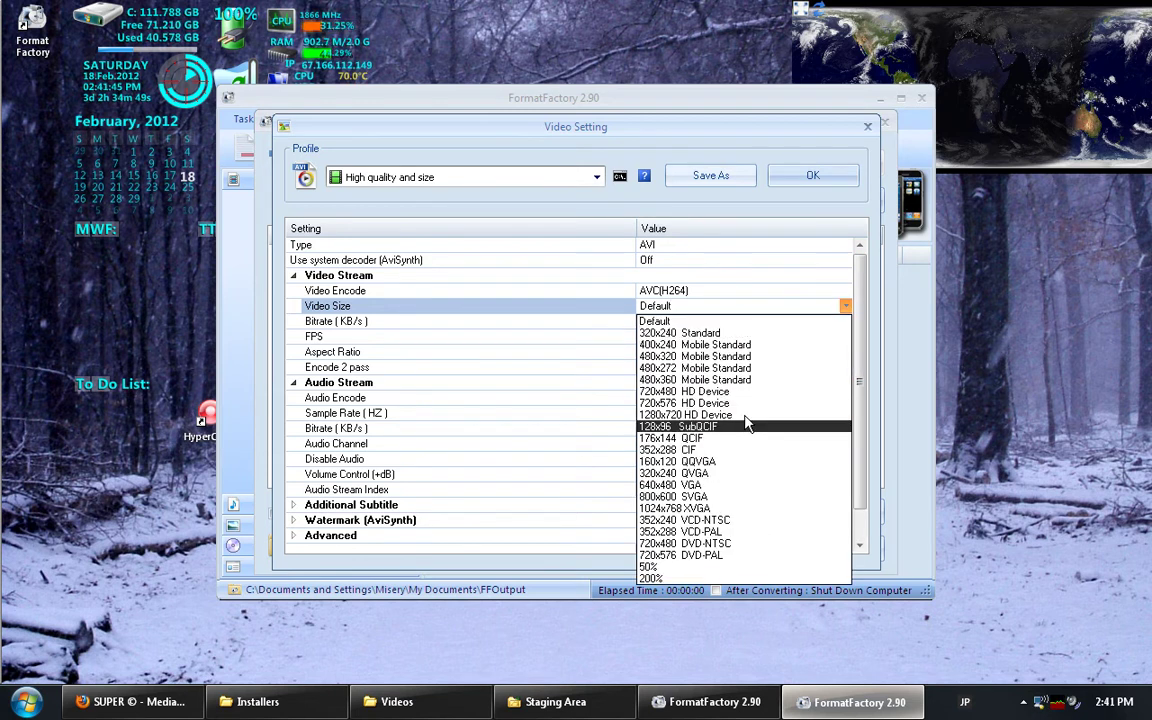
click(645, 321)
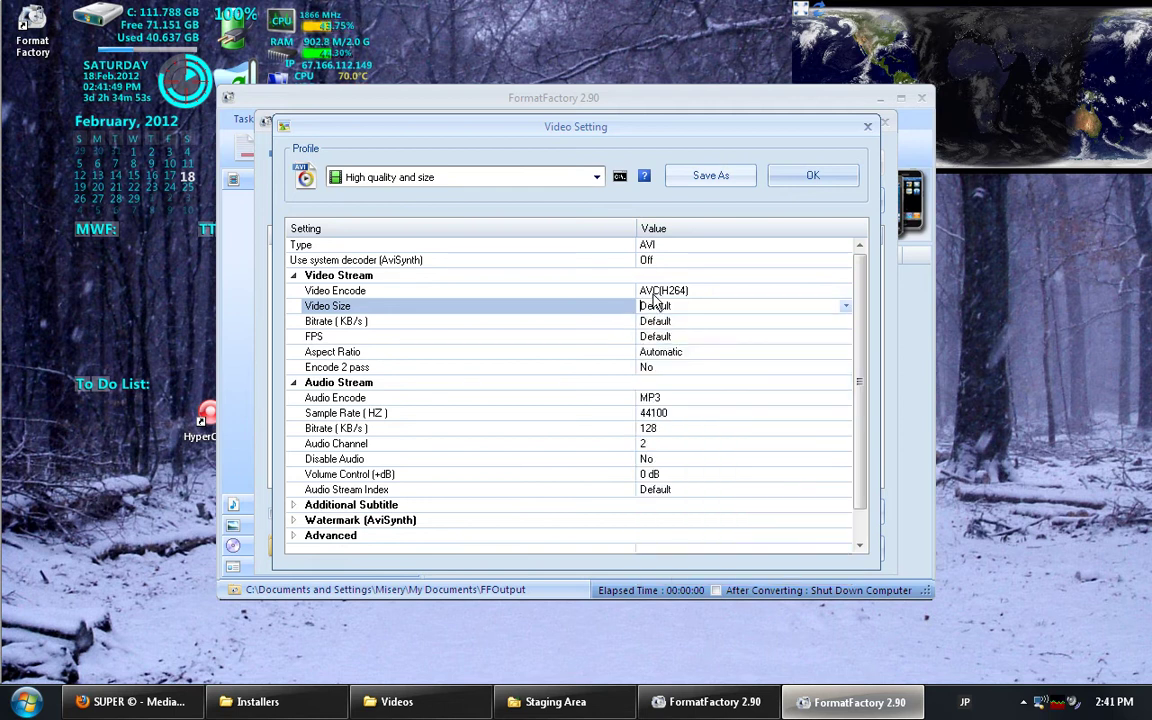
Set the video encoder to MPEG4(Xvid) and accept the AVI output settings.
click(662, 291)
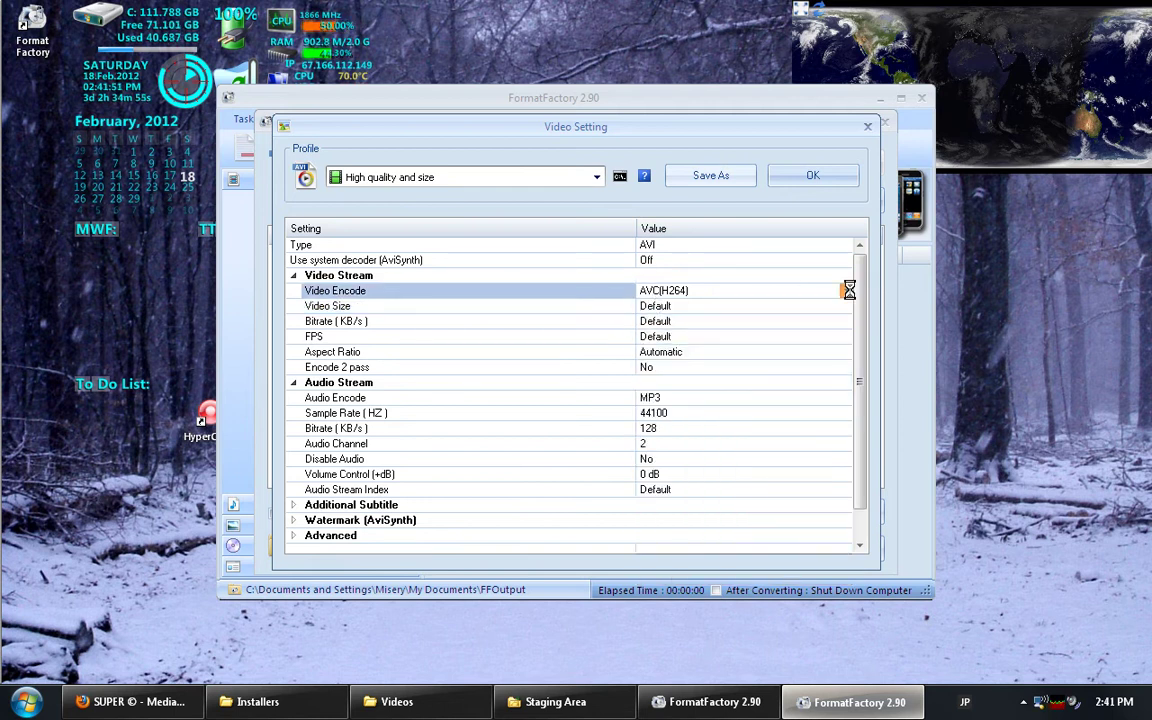
click(845, 290)
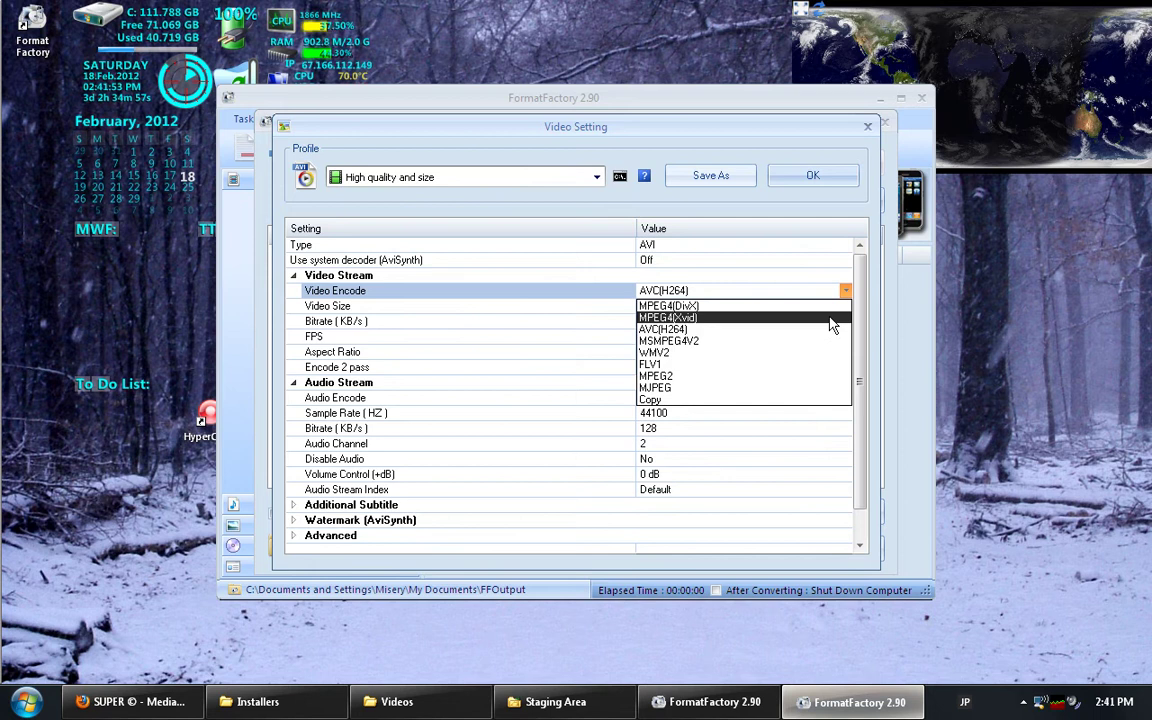
click(830, 318)
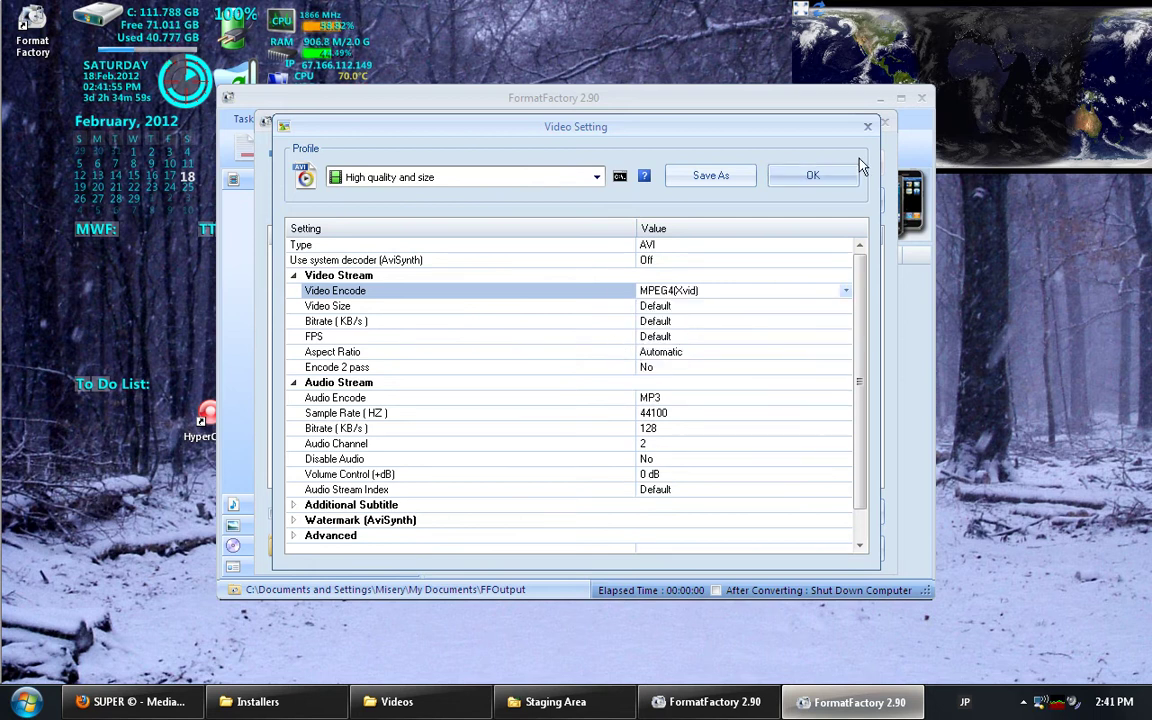
click(815, 177)
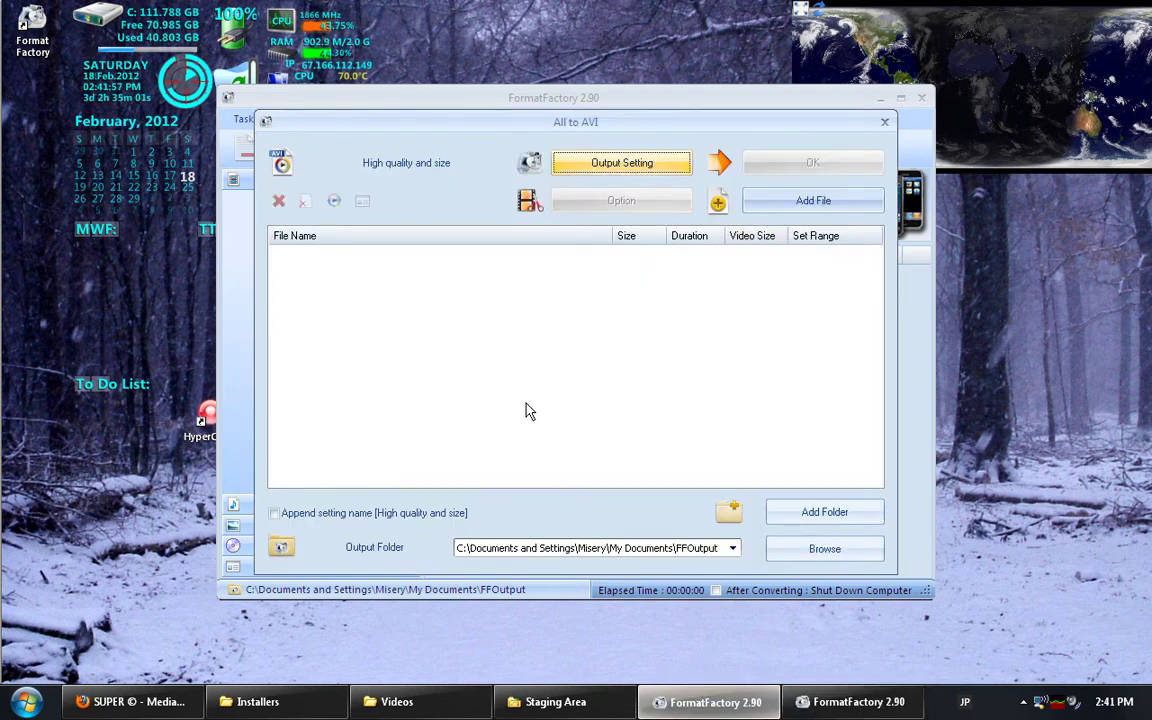
Open the Mythbusters YouTube shortcuts from the Videos folder in Firefox and view both video pages, pausing the Rocketsled video.
click(398, 706)
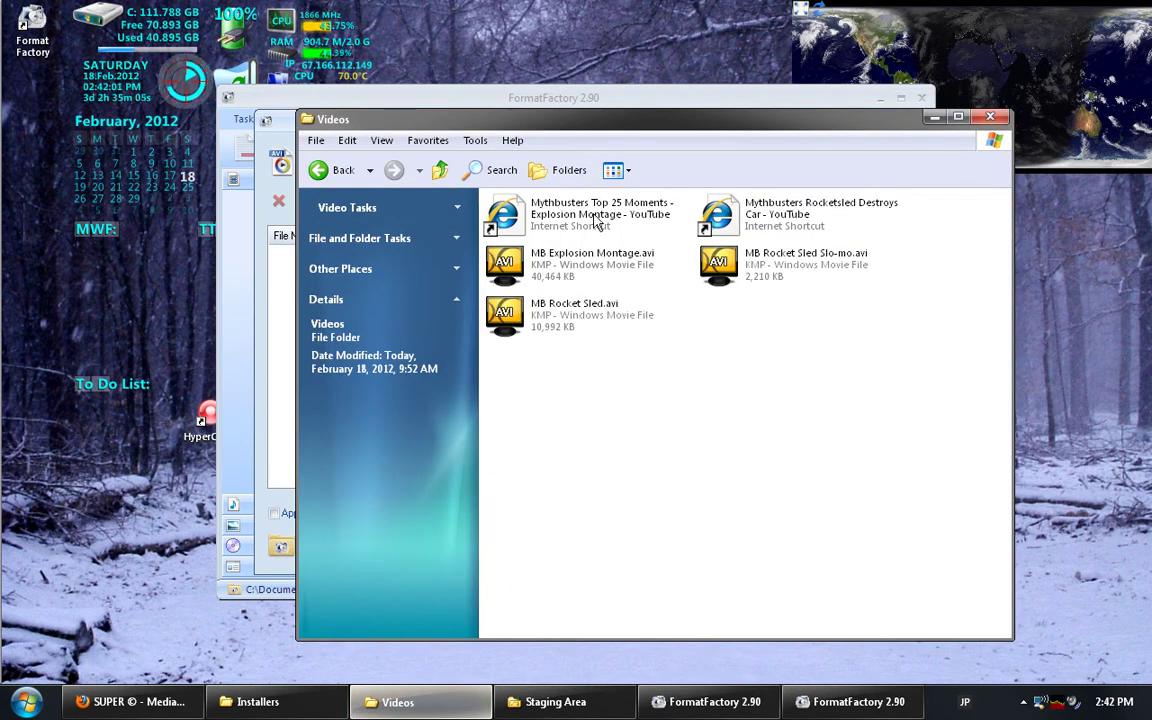
double_click(765, 213)
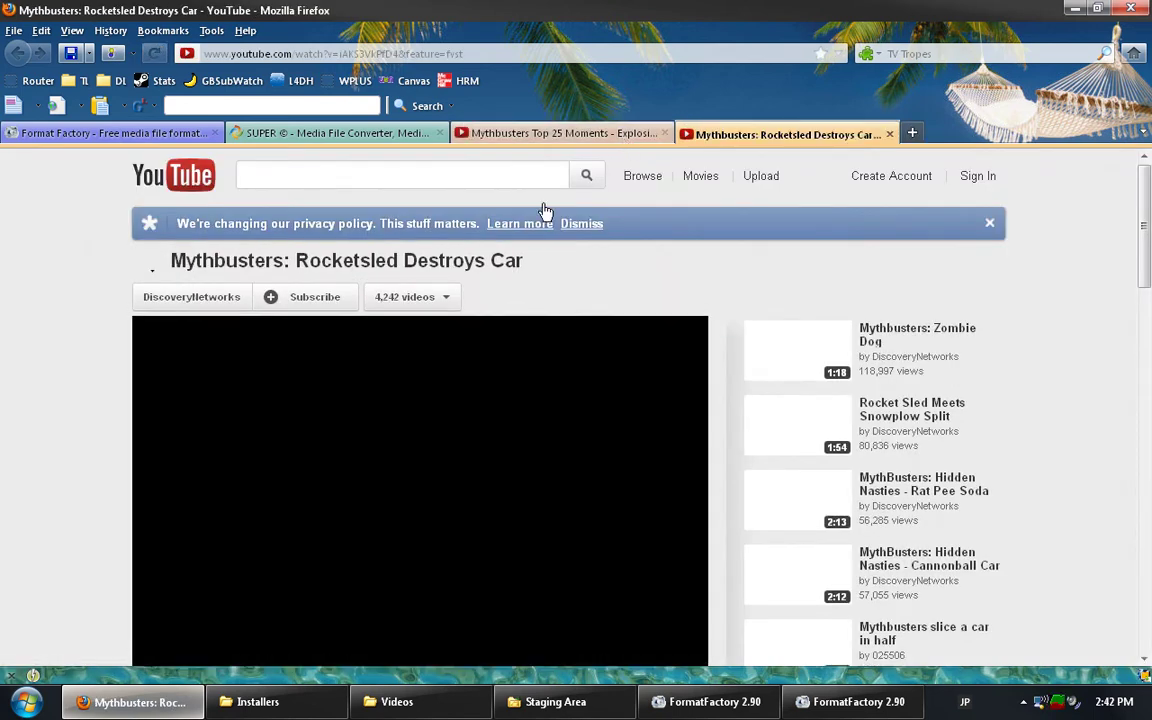
click(541, 134)
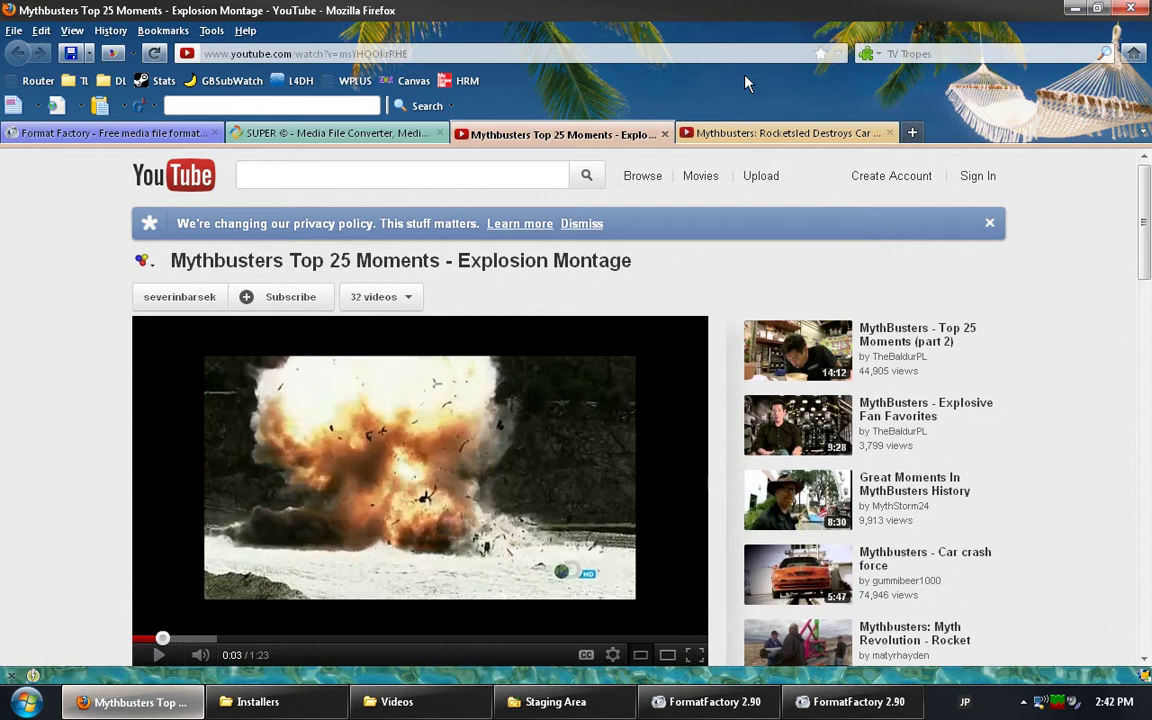
click(716, 136)
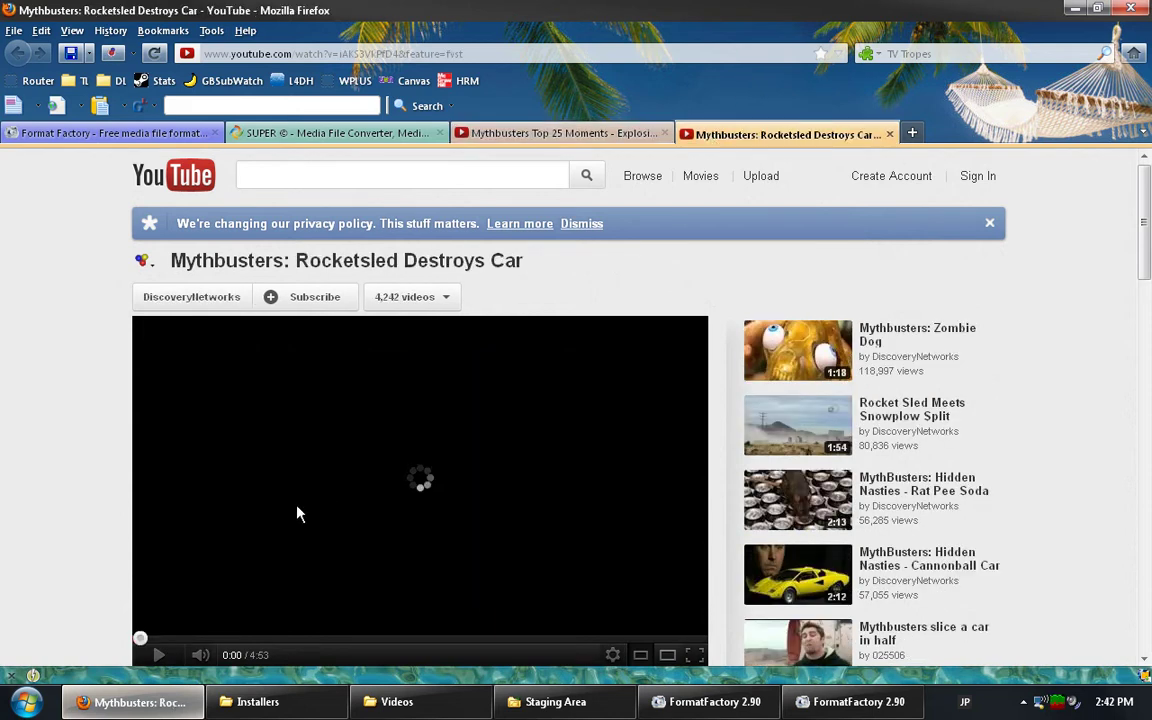
click(256, 538)
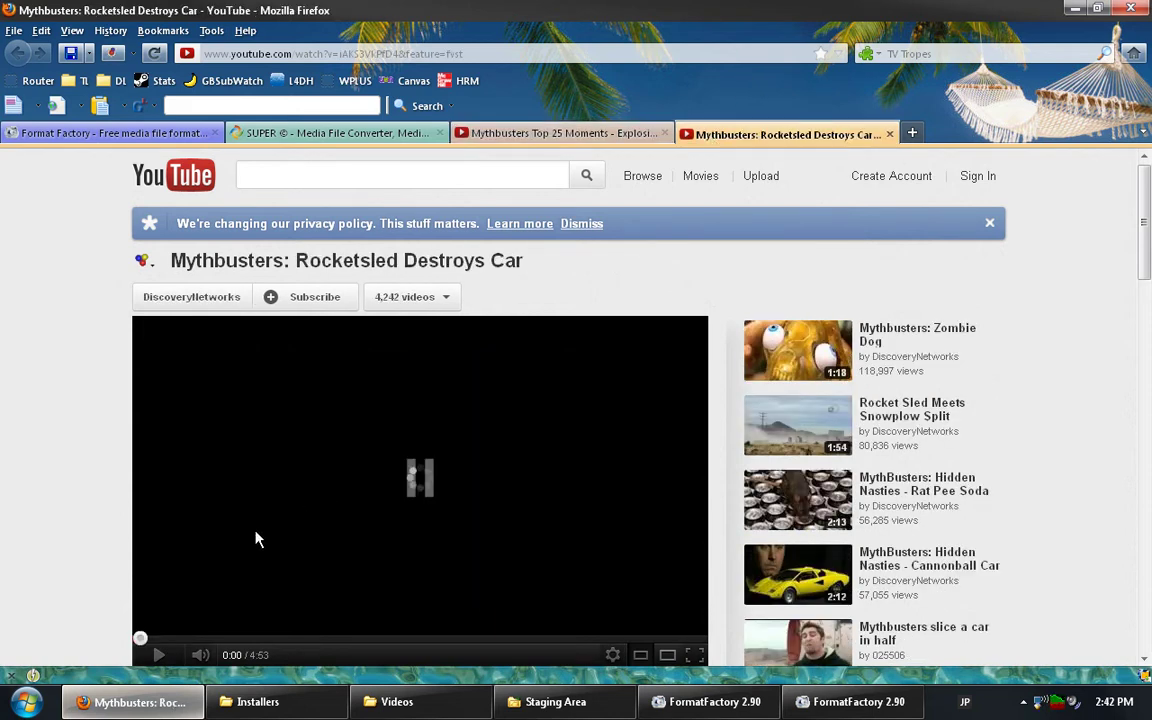
Look at the download formats offered for the Rocketsled and Explosion Montage videos, and close both YouTube pages.
click(113, 53)
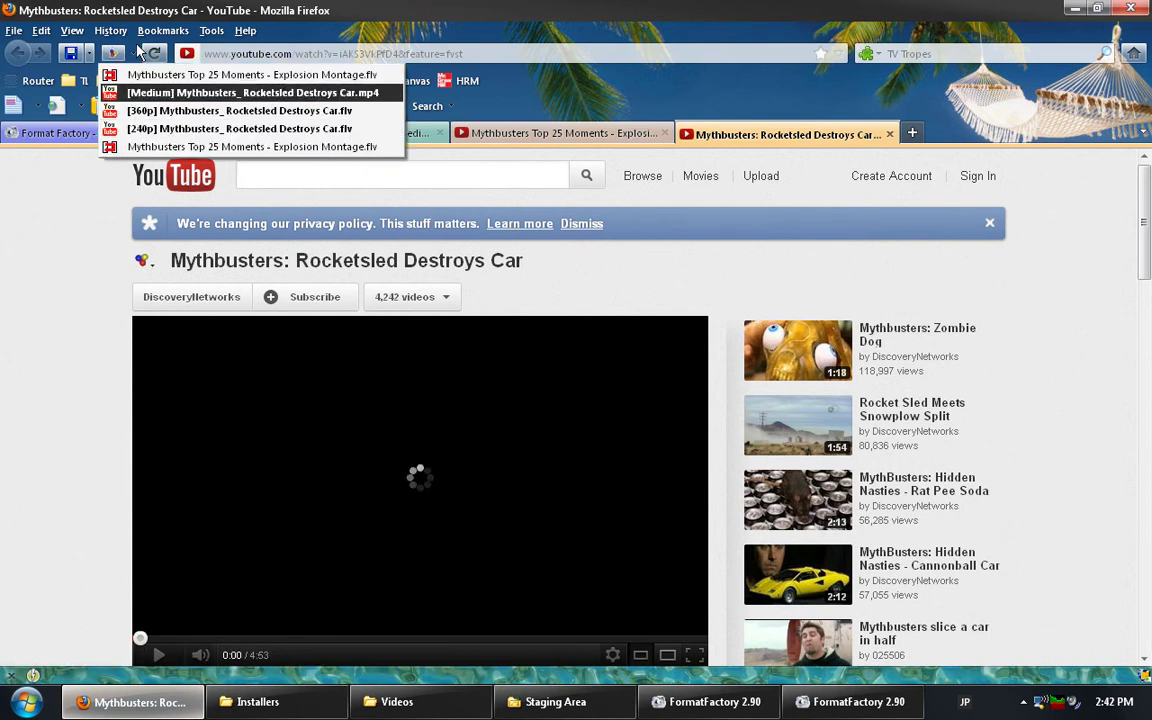
click(250, 92)
click(537, 135)
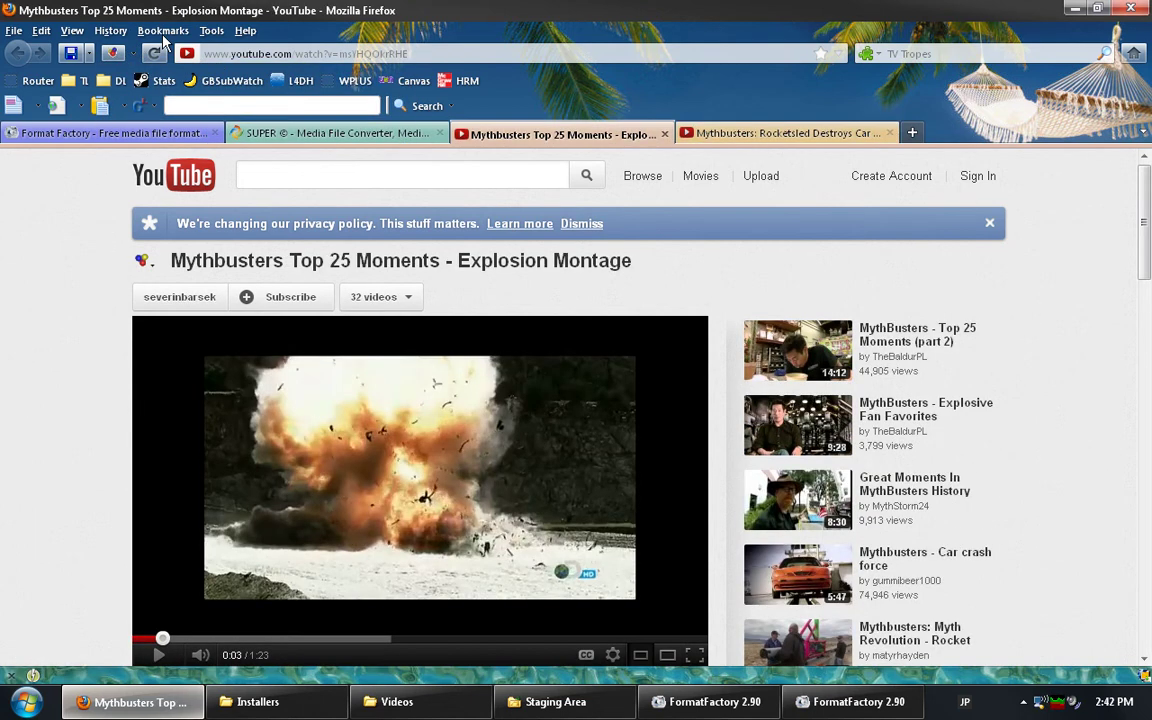
click(113, 53)
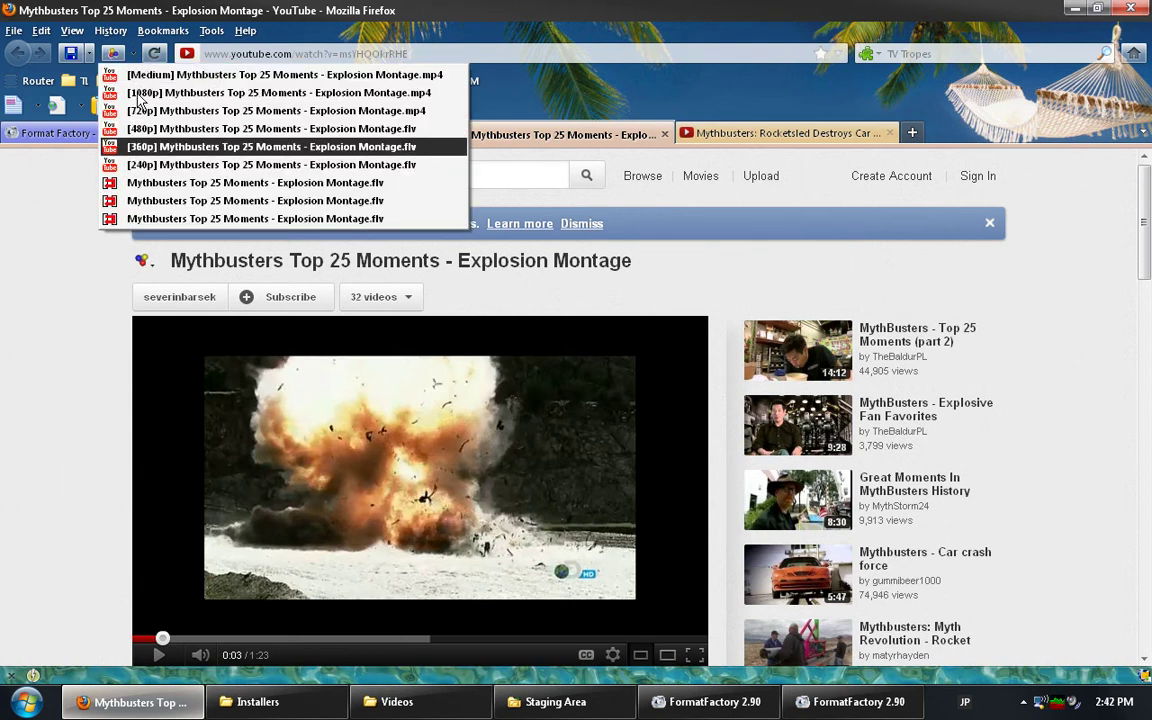
mouse_move(128, 113)
click(345, 8)
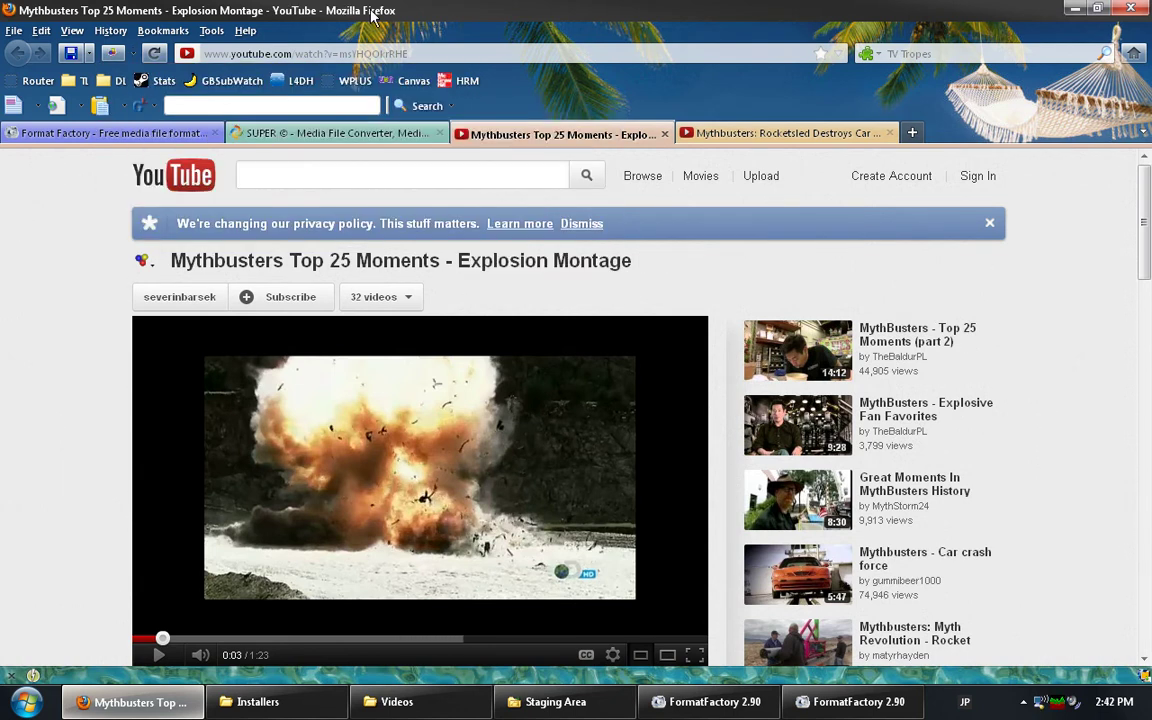
click(665, 135)
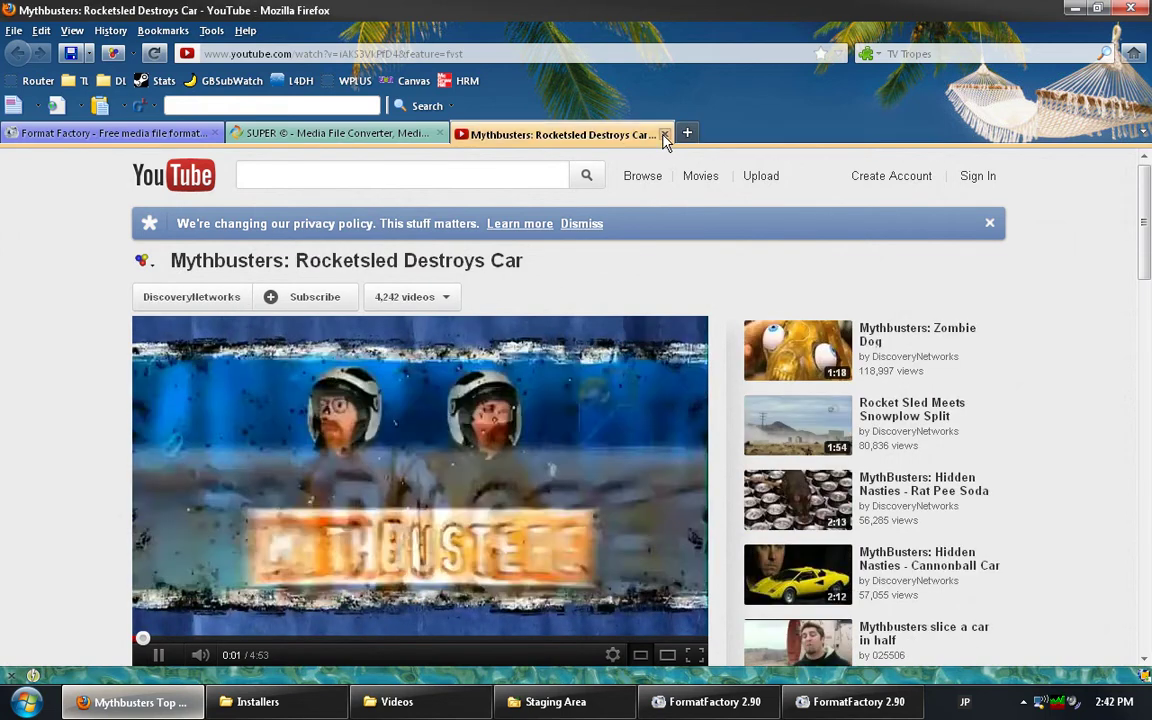
click(664, 134)
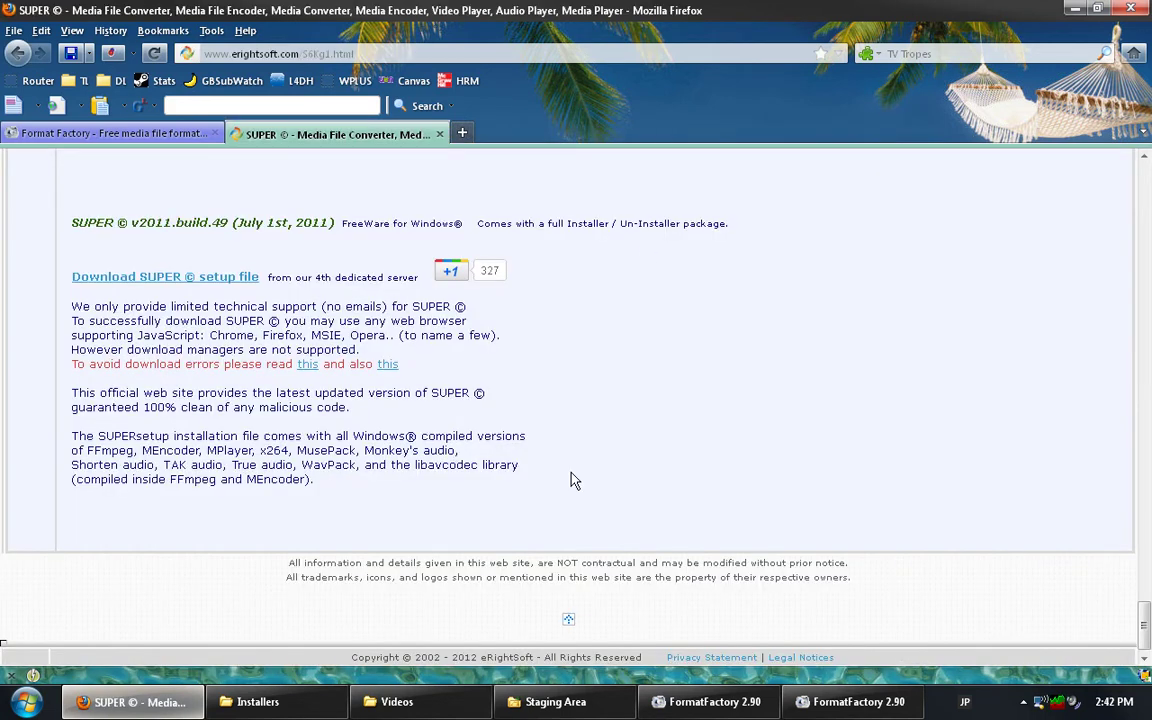
Add the Rocketsled Destroys Car FLV and the Explosion Montage MP4 from the Staging Area folder to Format Factory as All to AVI tasks.
click(547, 690)
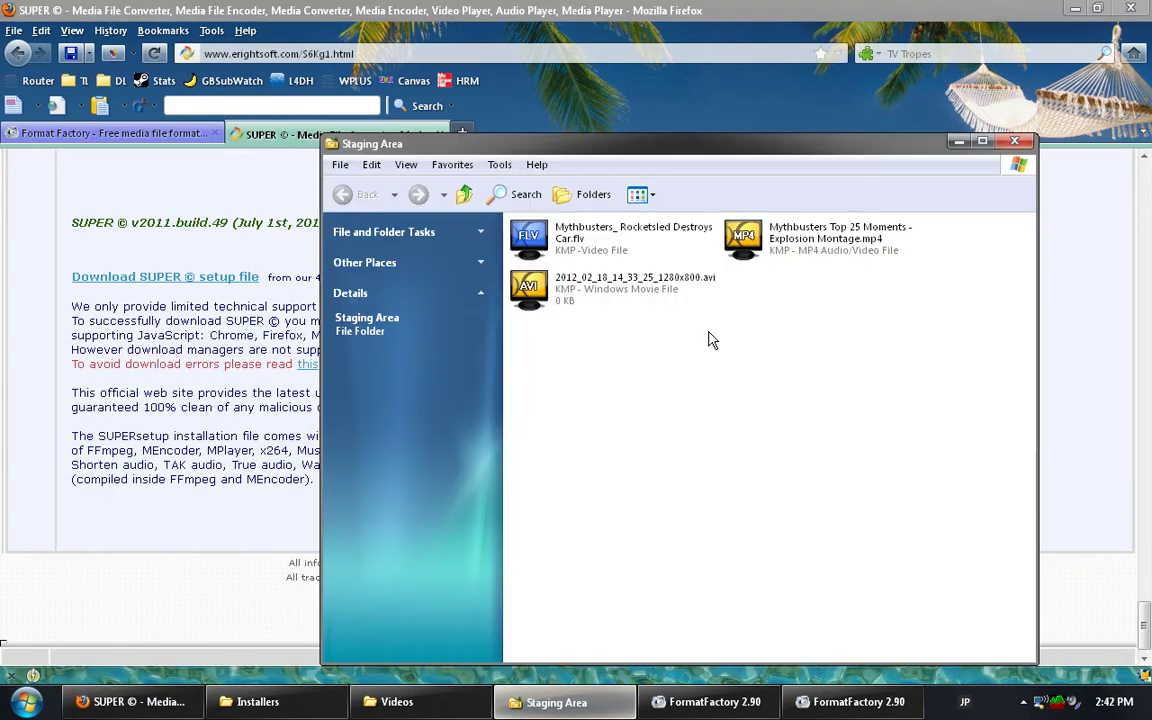
click(622, 247)
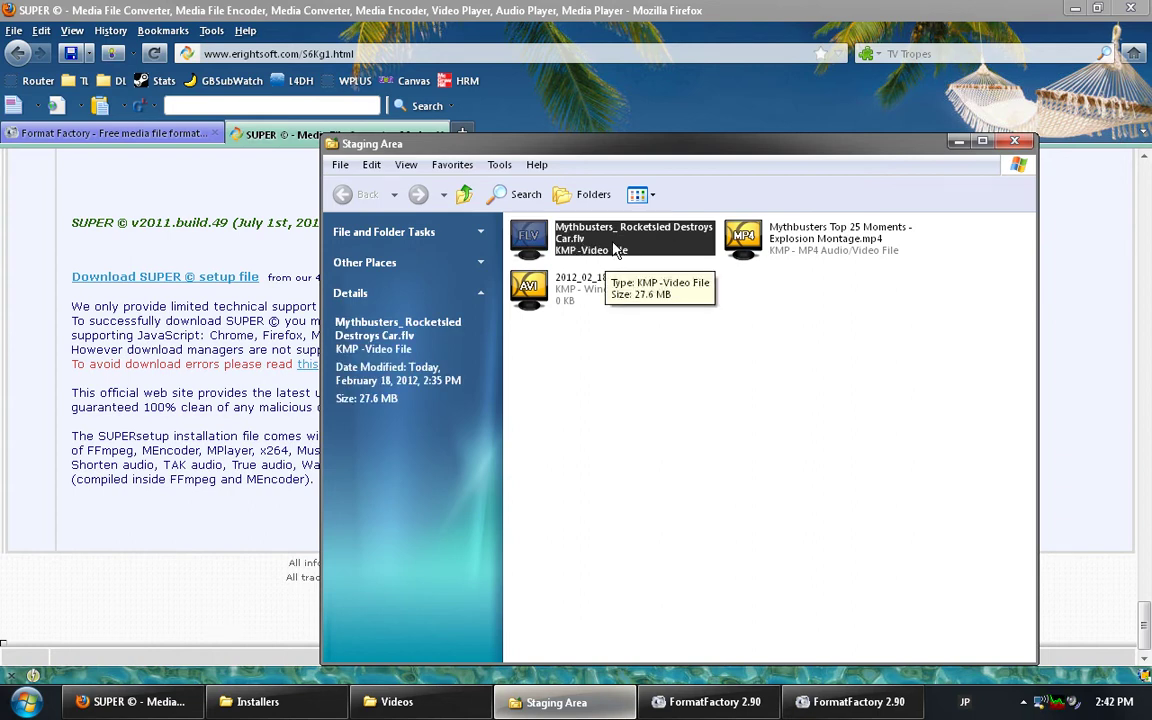
click(829, 236)
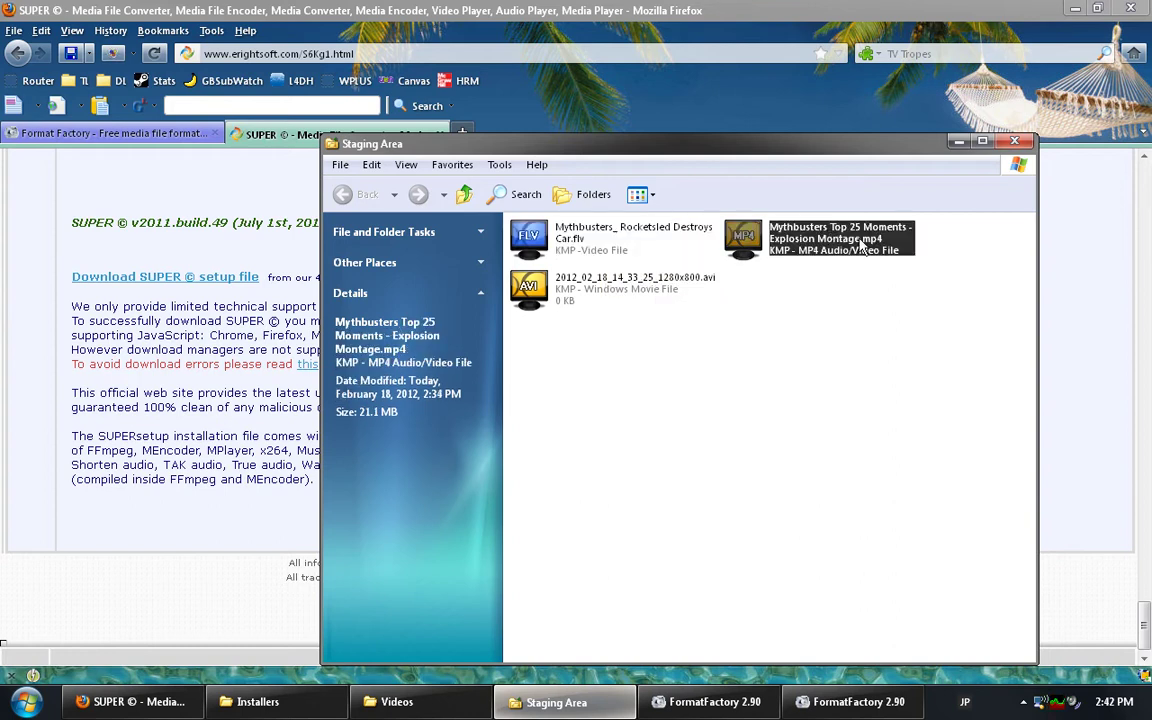
ctrl+click(628, 234)
drag(790, 236, 491, 352)
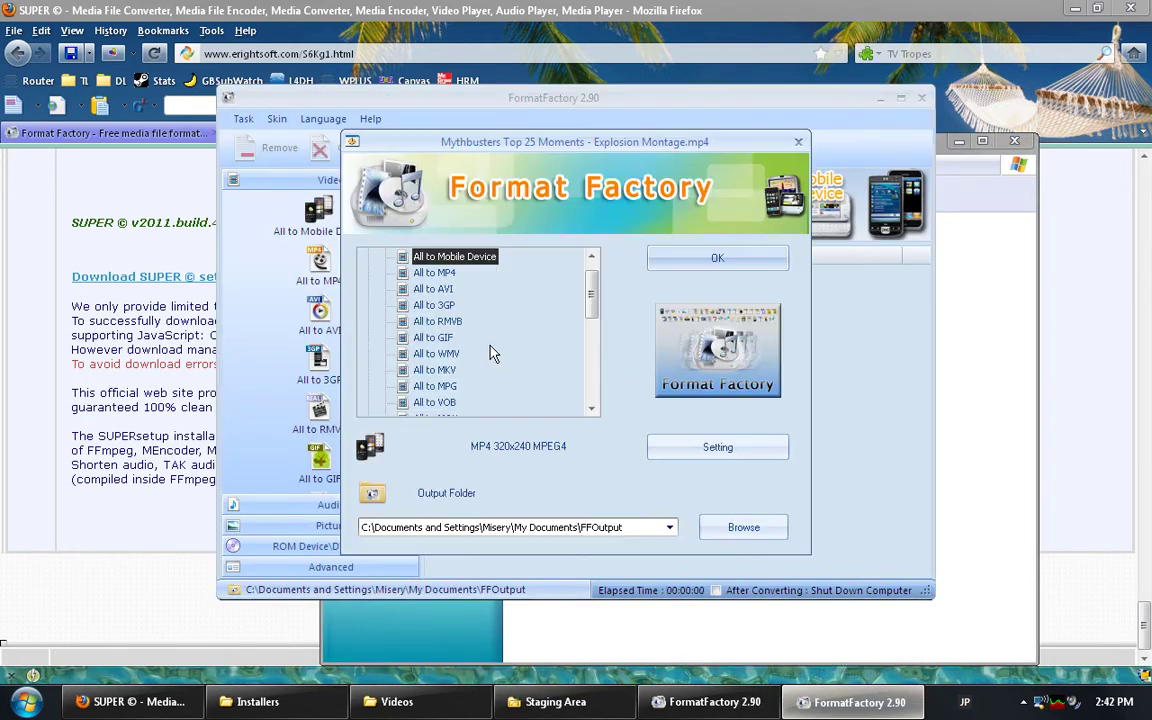
click(433, 289)
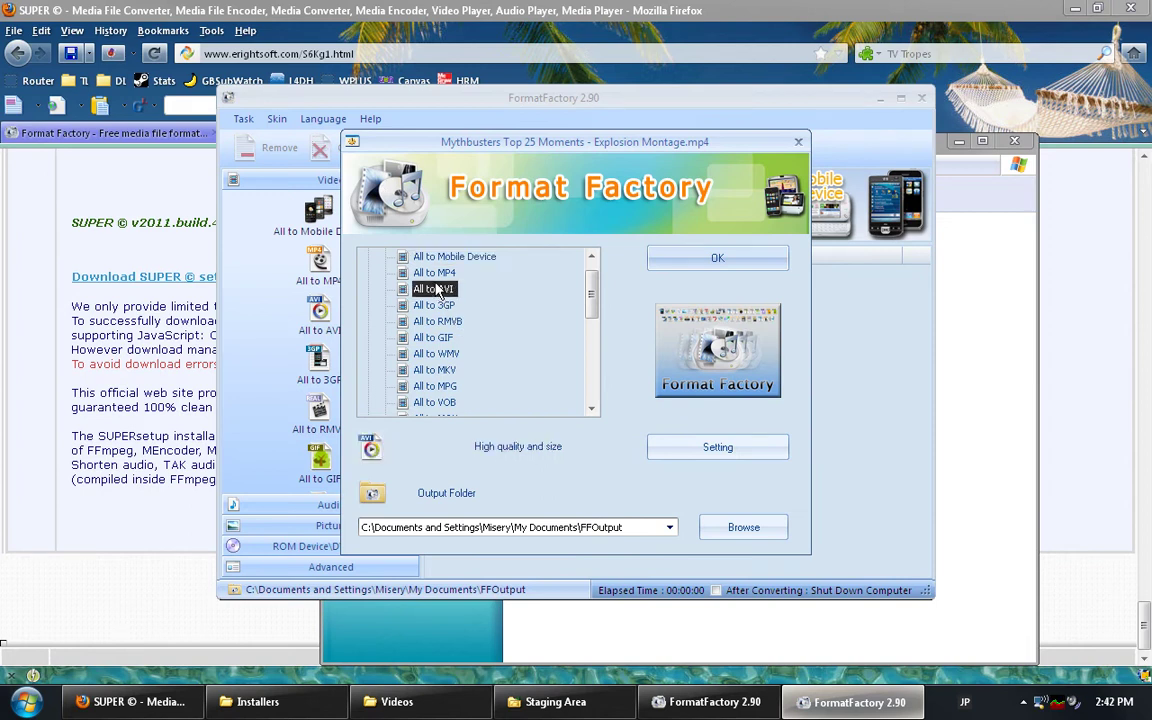
click(706, 259)
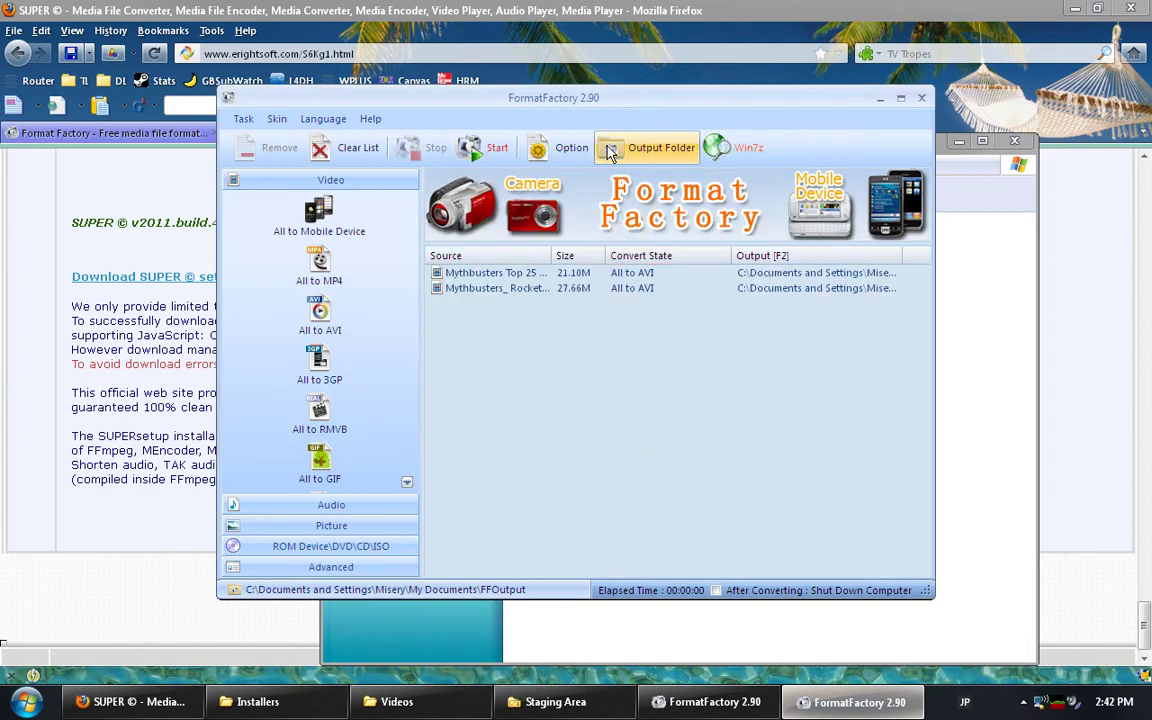
In the program options, toggle output to the source file folder on and off again, and accept.
click(565, 147)
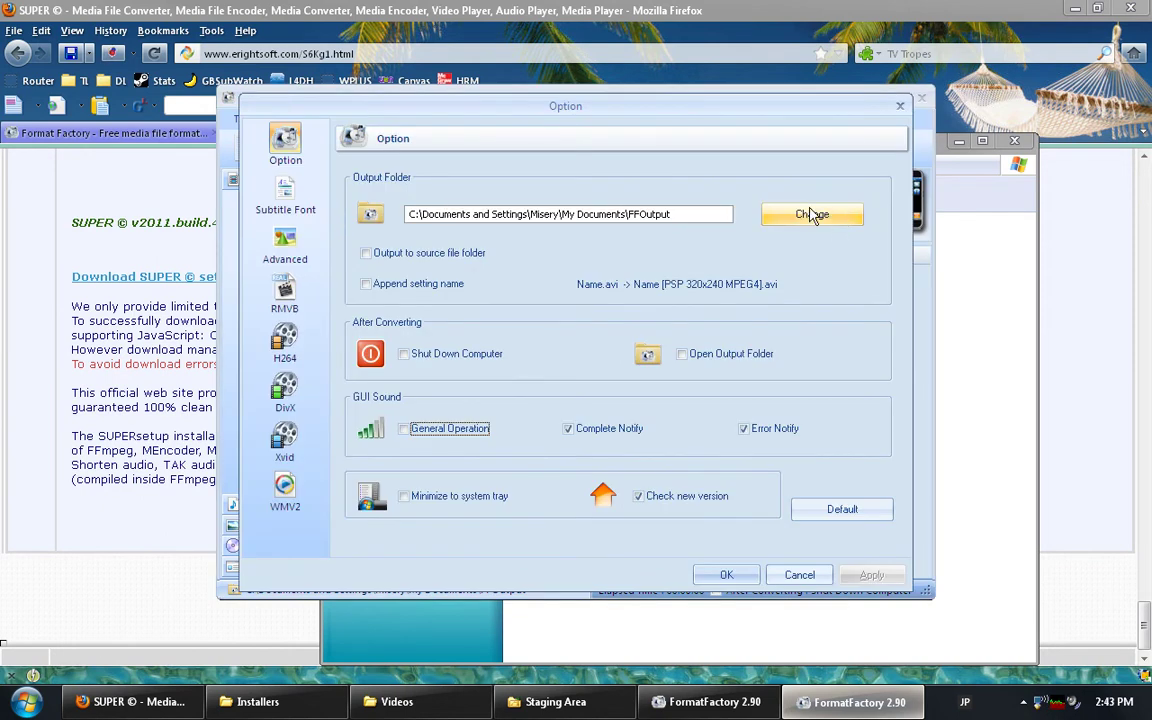
click(415, 253)
click(450, 256)
click(724, 577)
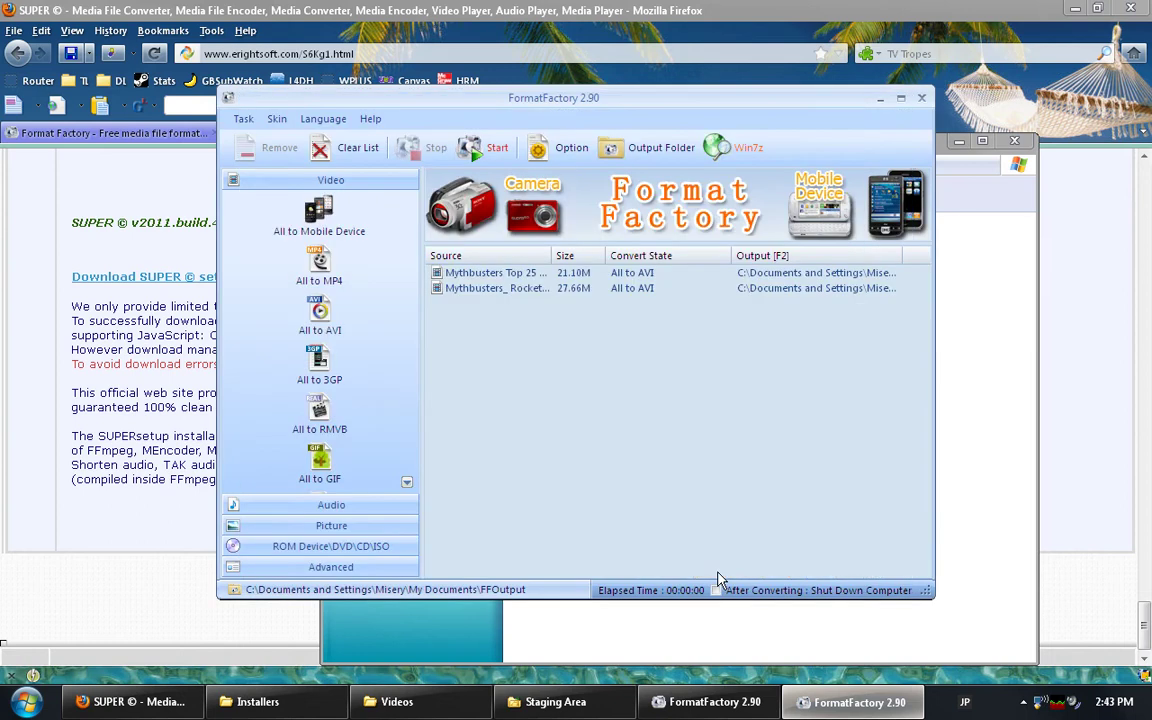
Start converting the two queued Mythbusters videos to AVI, and stop the conversion.
click(477, 150)
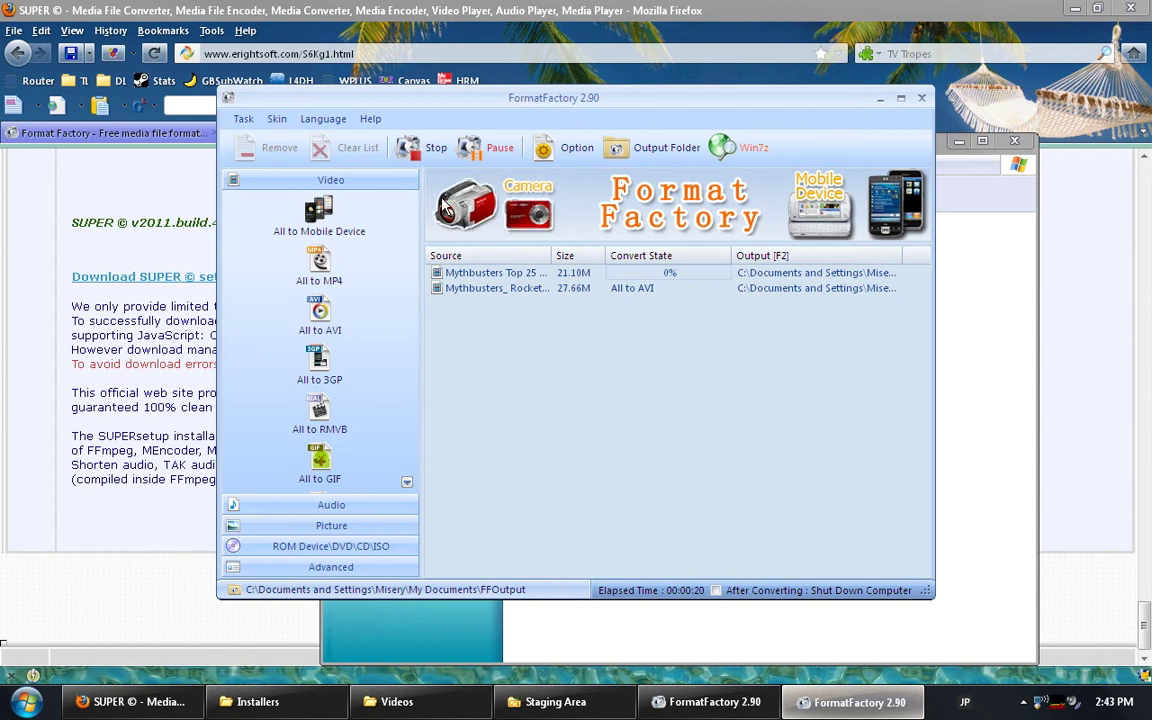
click(430, 148)
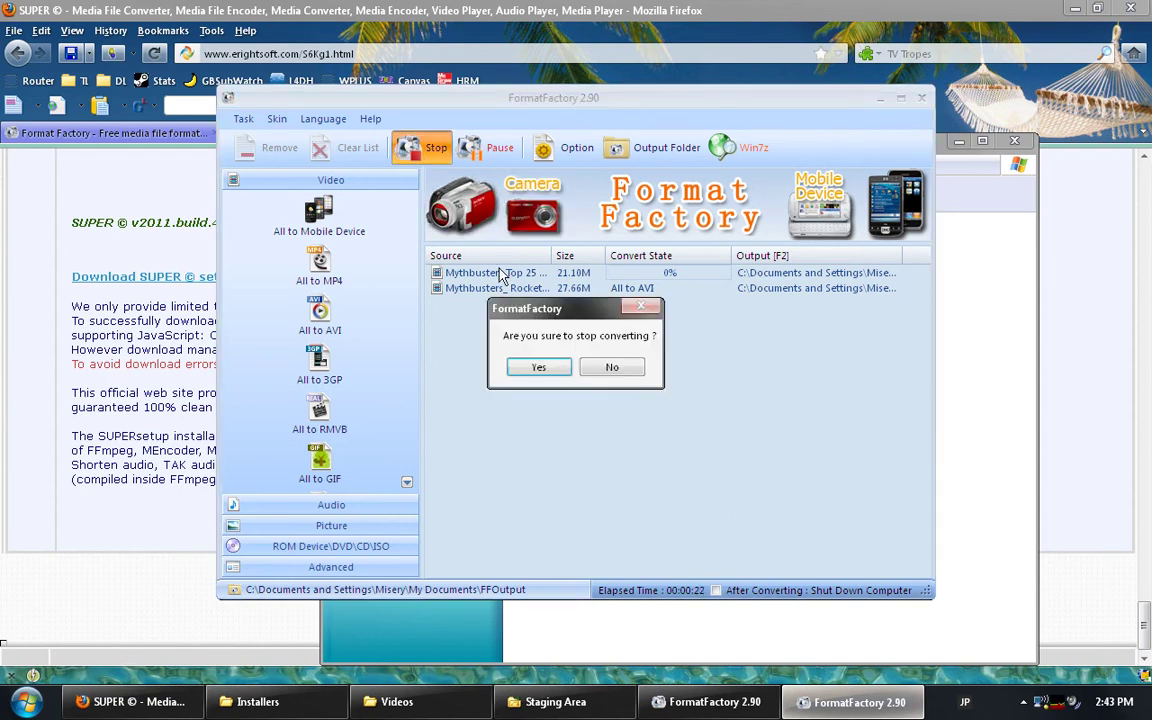
click(530, 370)
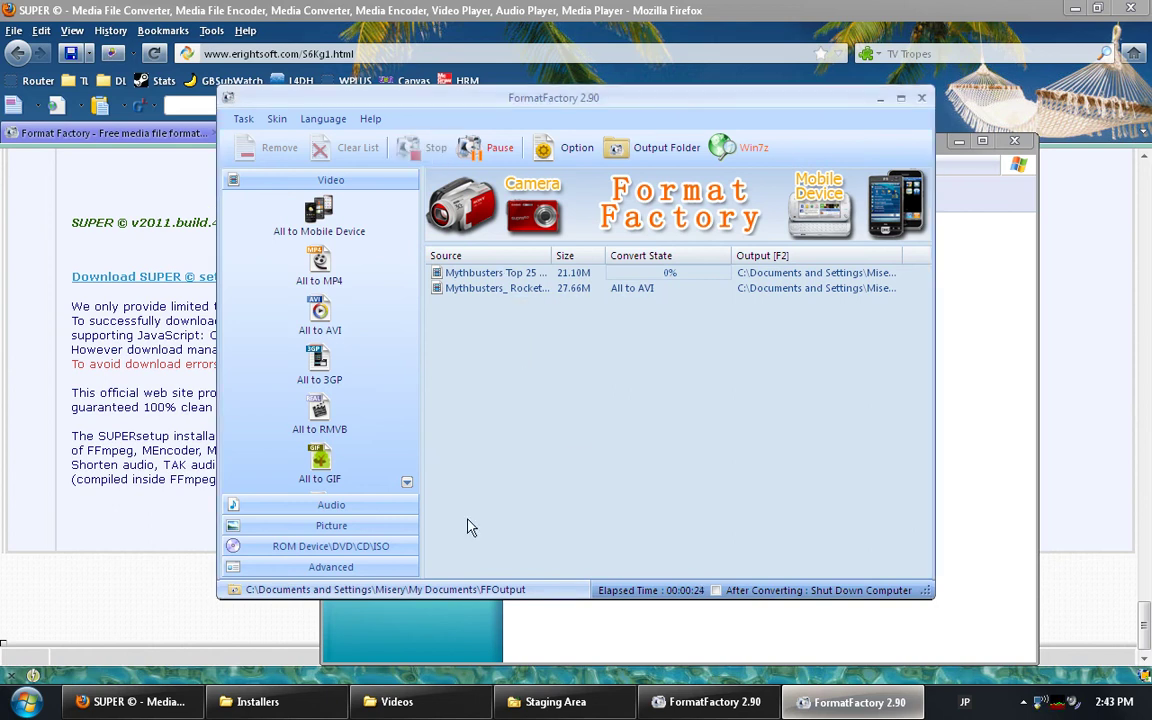
Look at the already converted Mythbusters AVI files in the Videos folder, and minimize its window.
click(405, 700)
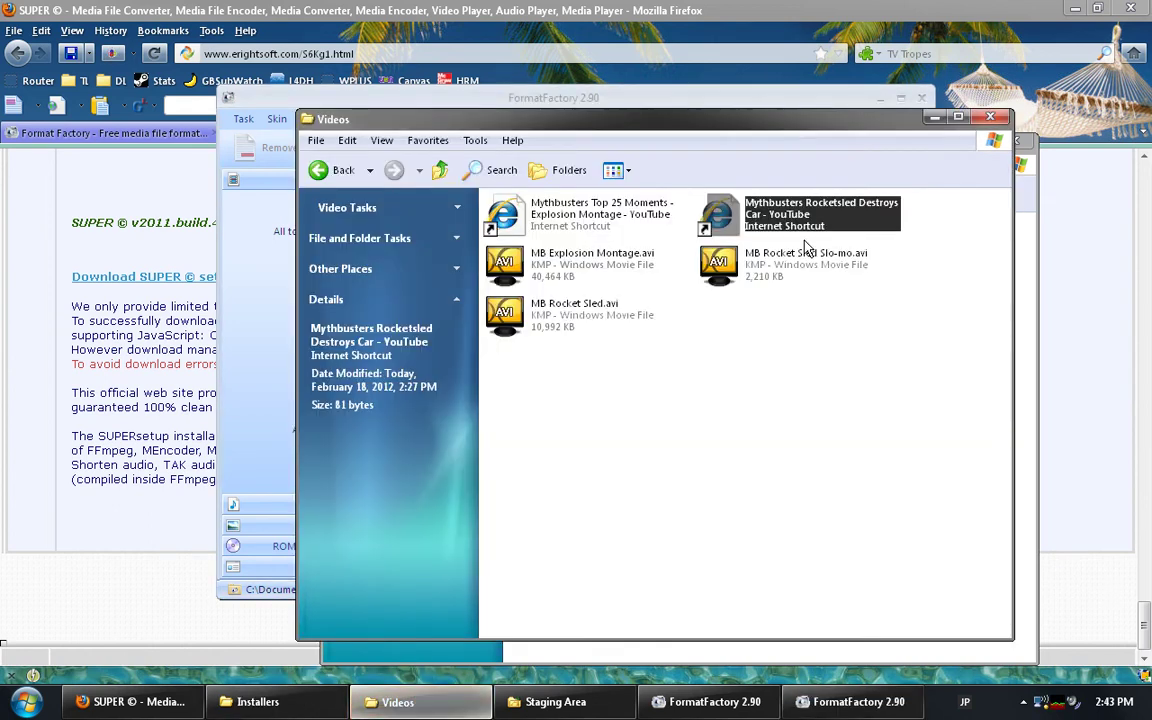
click(600, 262)
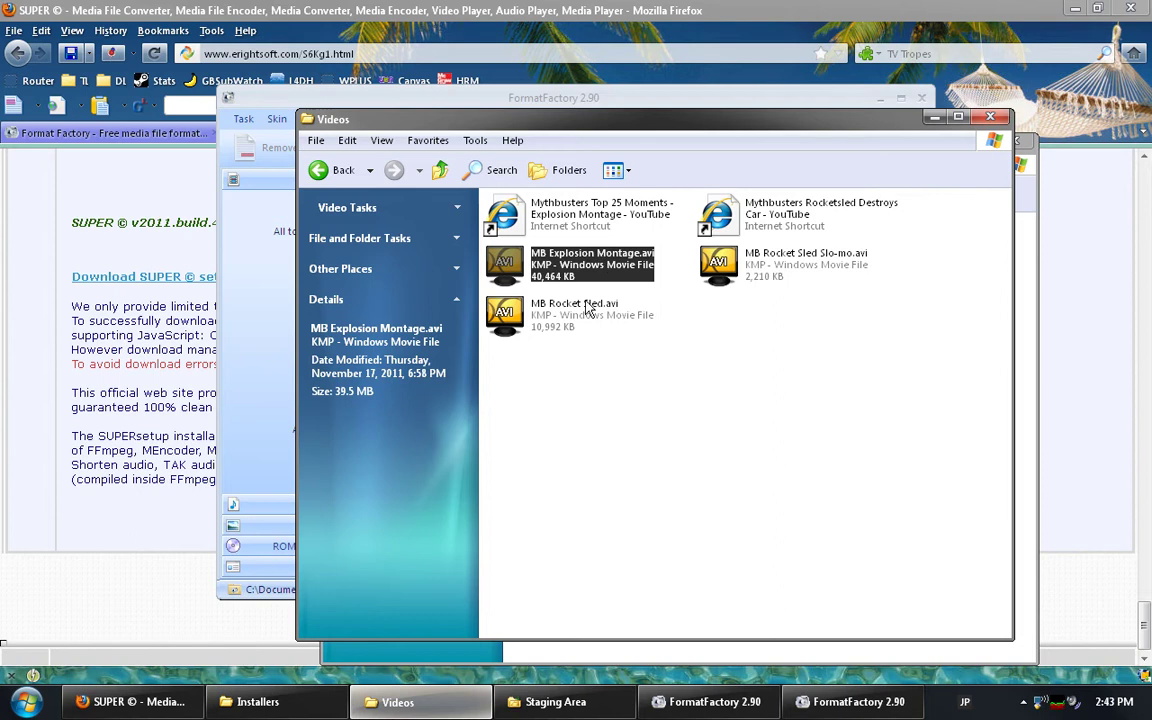
click(730, 401)
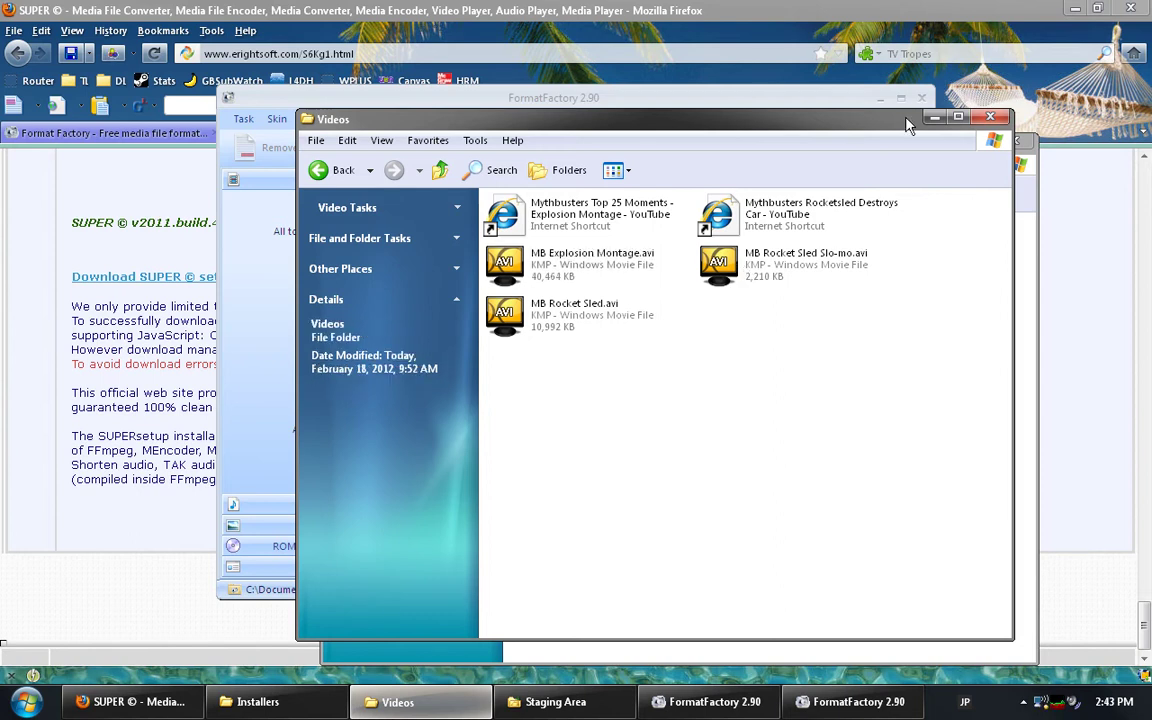
click(933, 118)
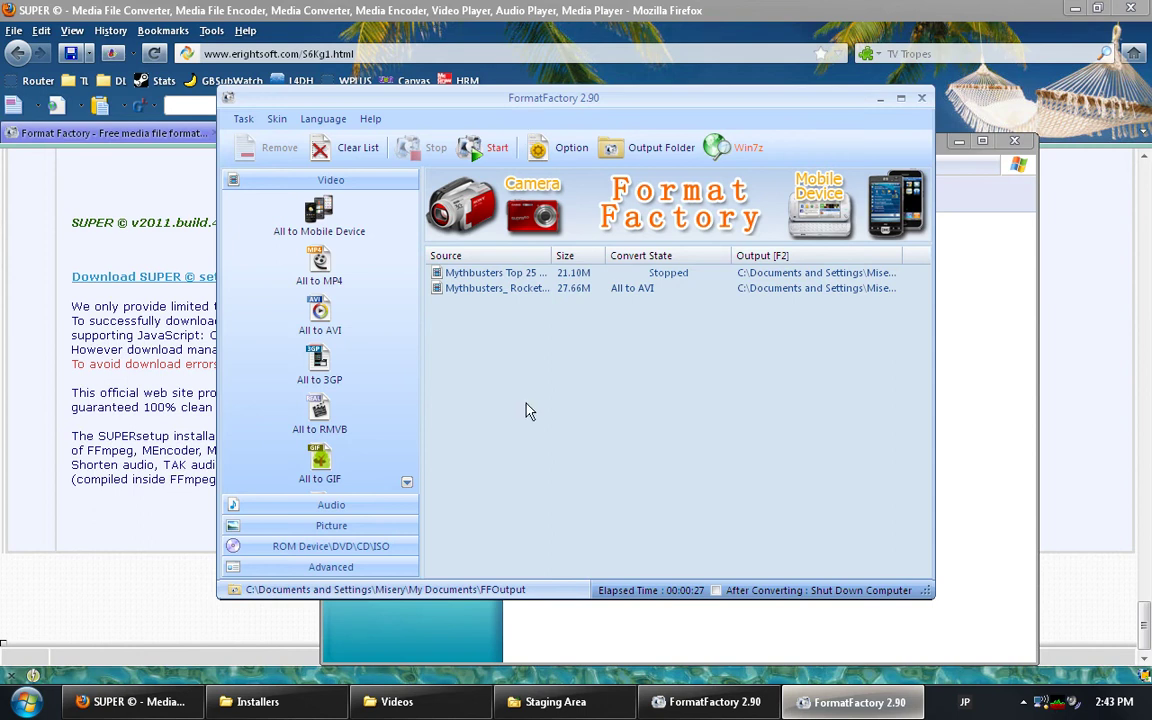
Close the Format Factory window with the task list, and deselect the files in the Staging Area folder and minimize it.
click(921, 98)
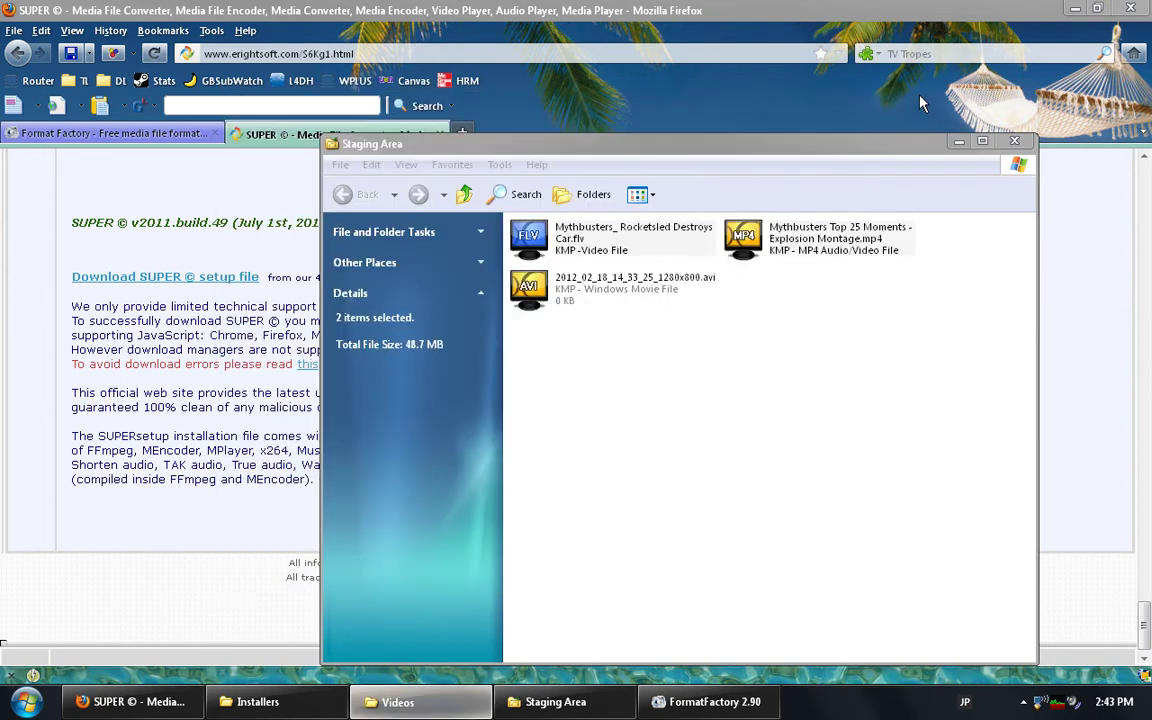
click(676, 419)
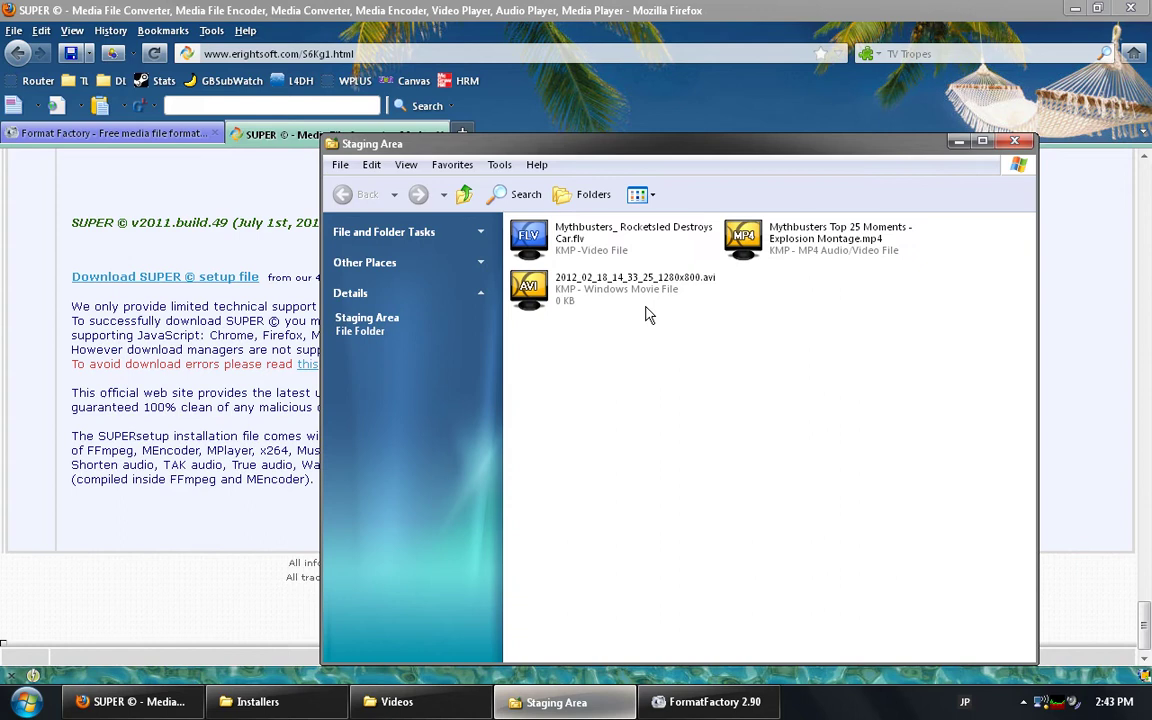
click(956, 143)
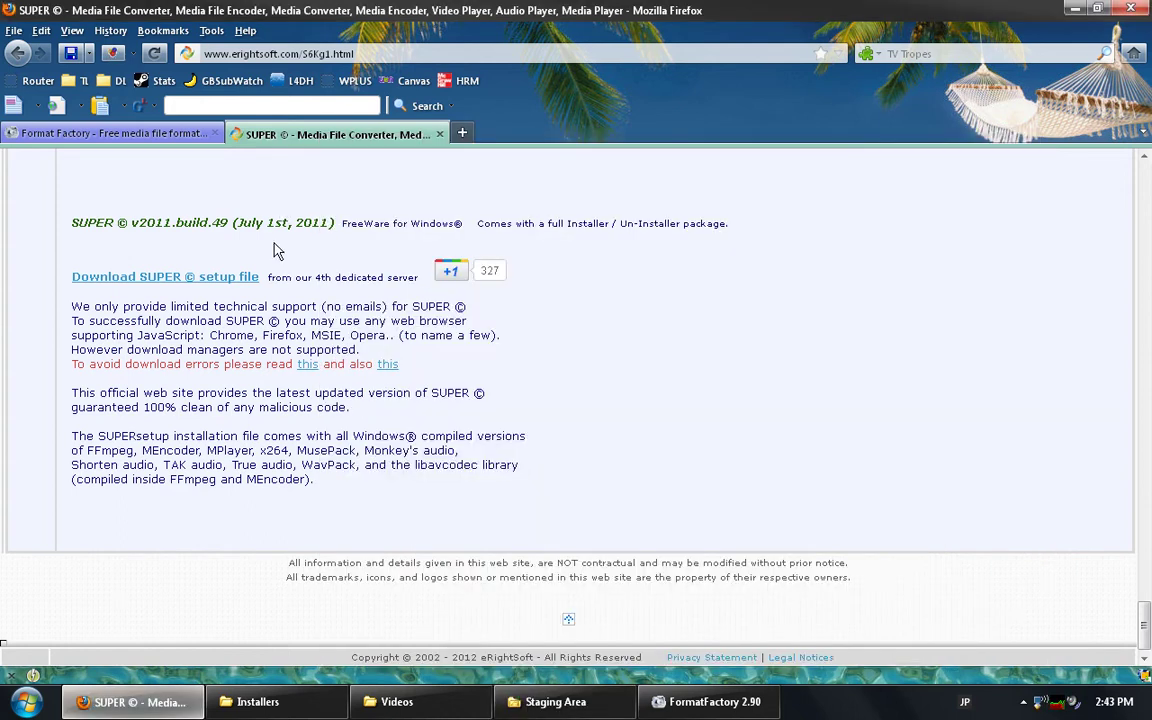
Run SUPERsetup.exe from the Installers folder in English and accept its license agreement.
click(258, 701)
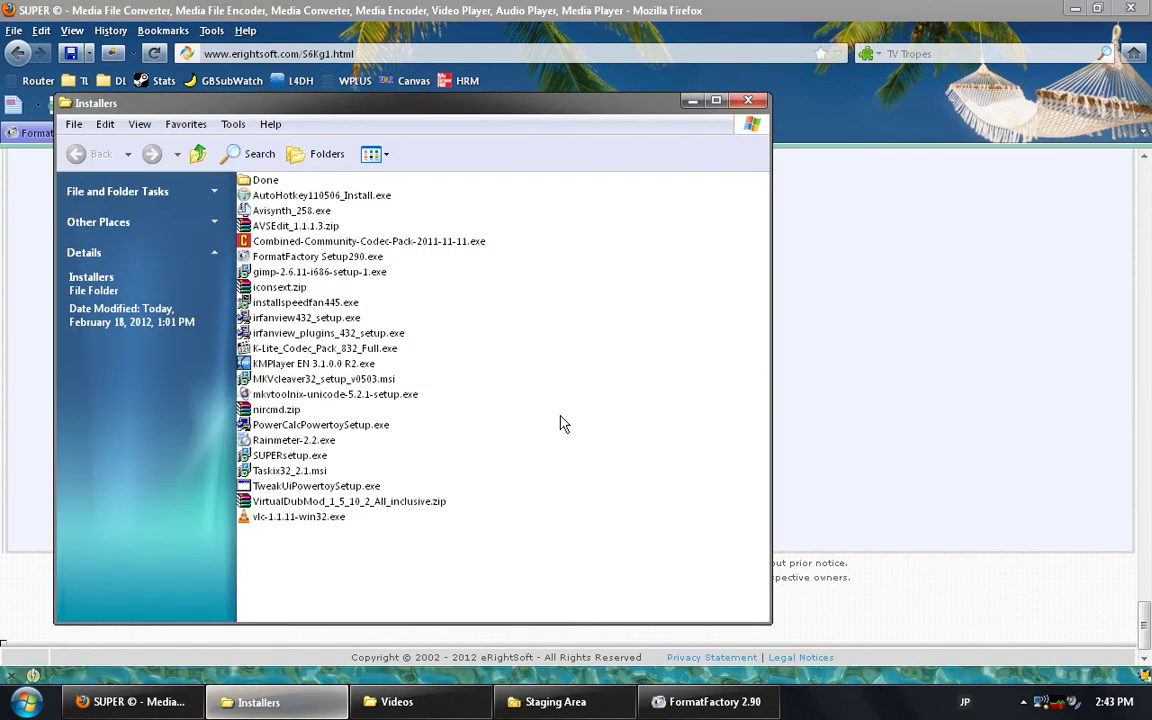
click(258, 455)
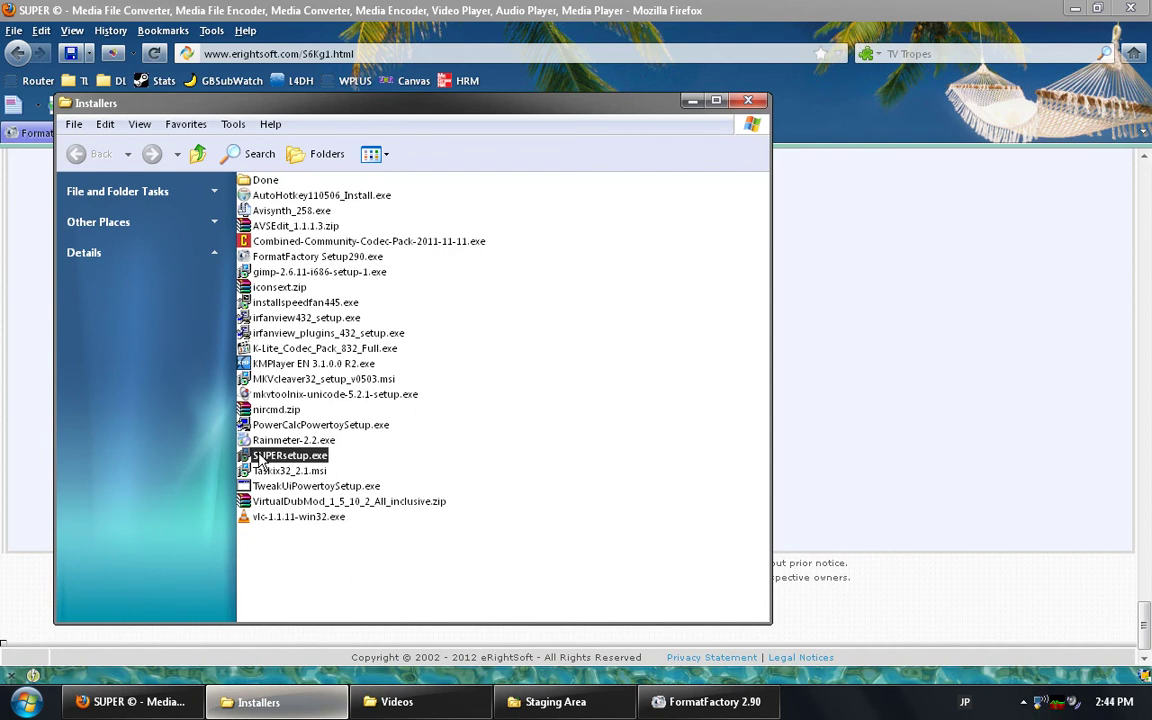
double_click(258, 455)
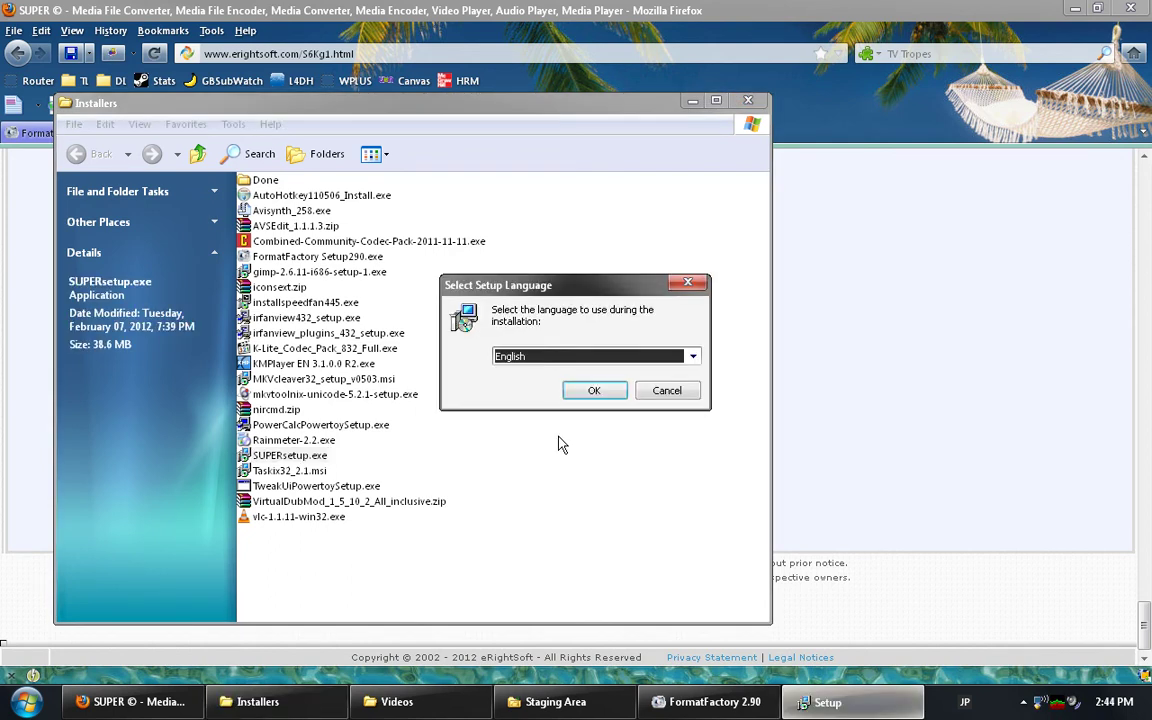
click(595, 391)
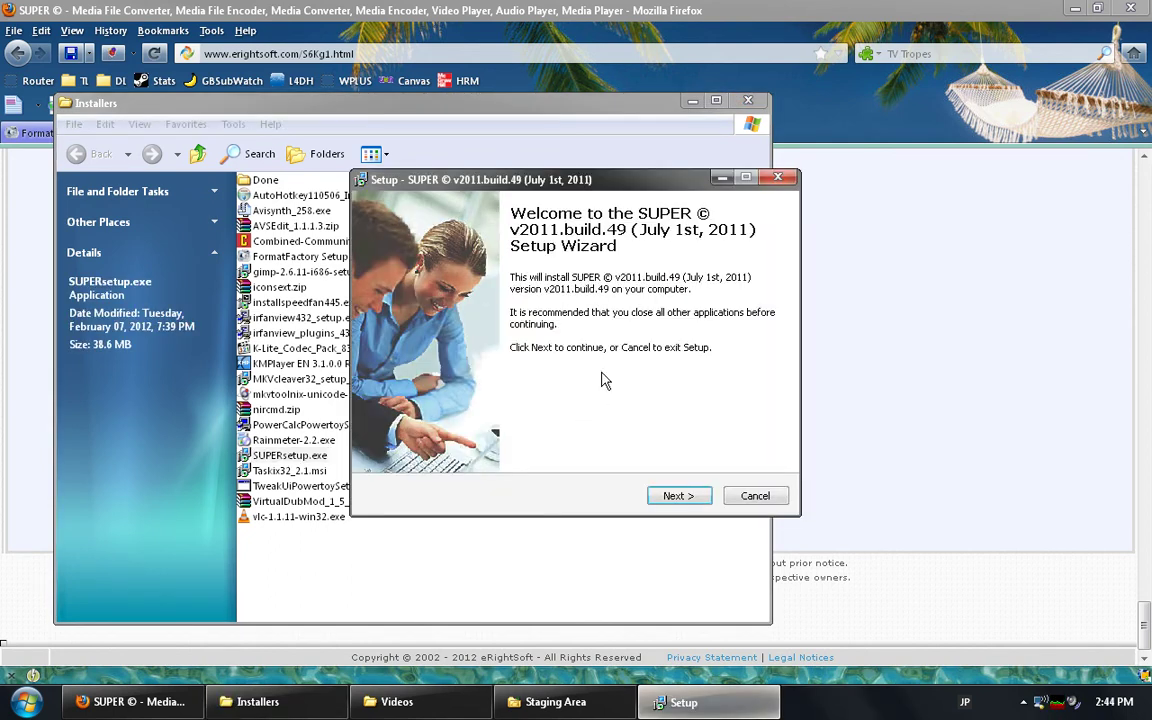
click(677, 497)
click(476, 441)
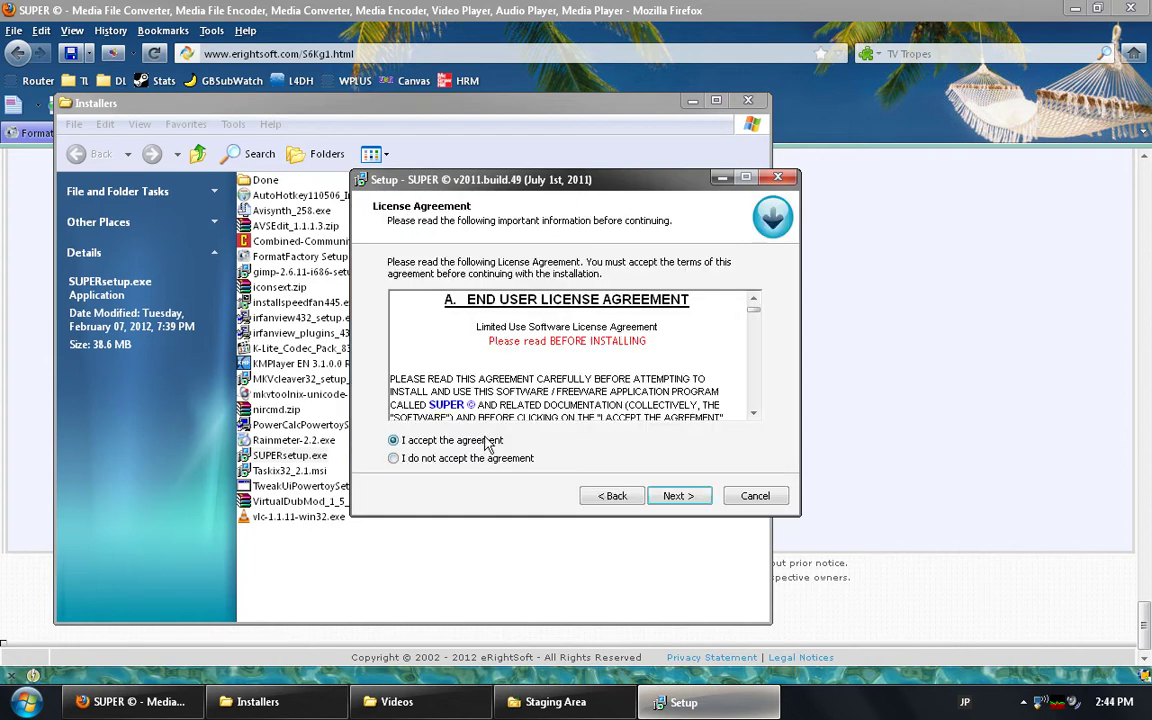
click(672, 497)
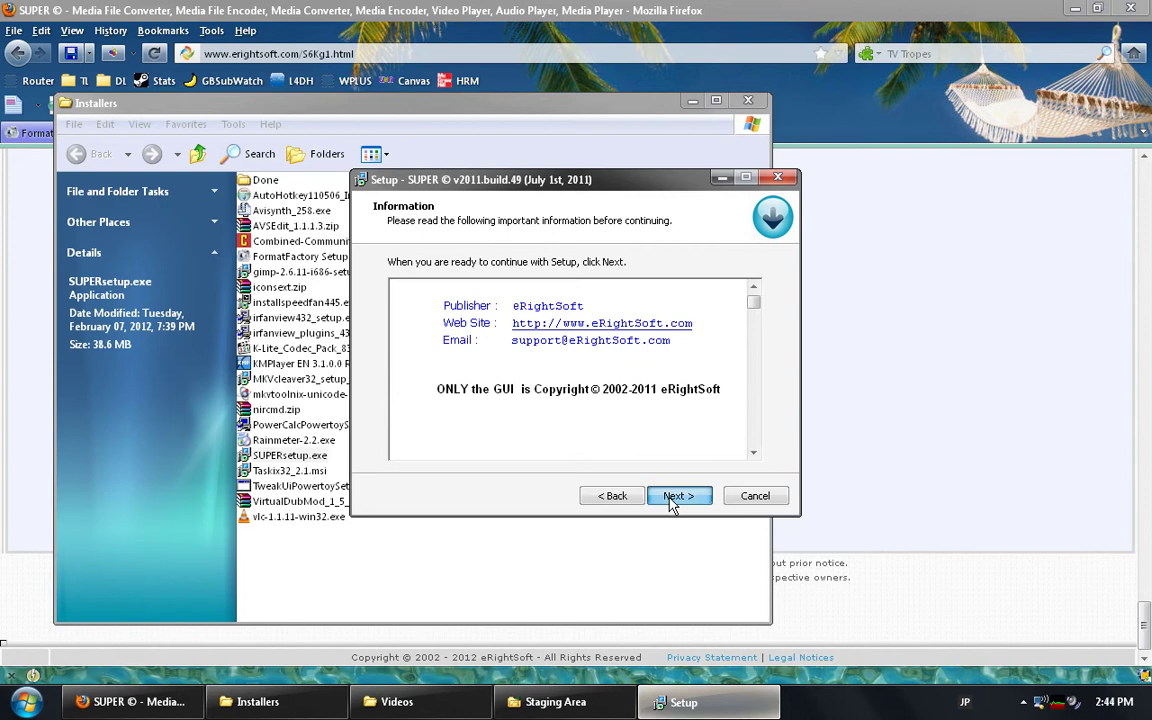
Pass the Babylon toolbar offer with all its options unchecked, decline RegClean Pro, and continue to the destination selection.
click(677, 500)
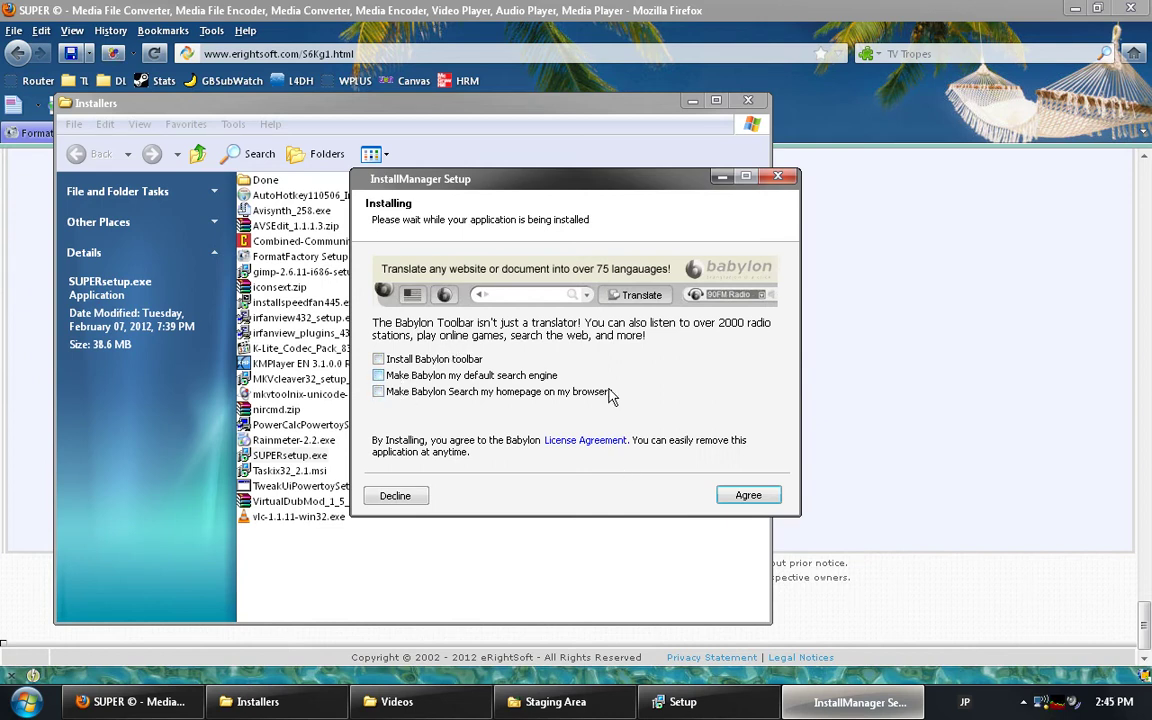
click(745, 496)
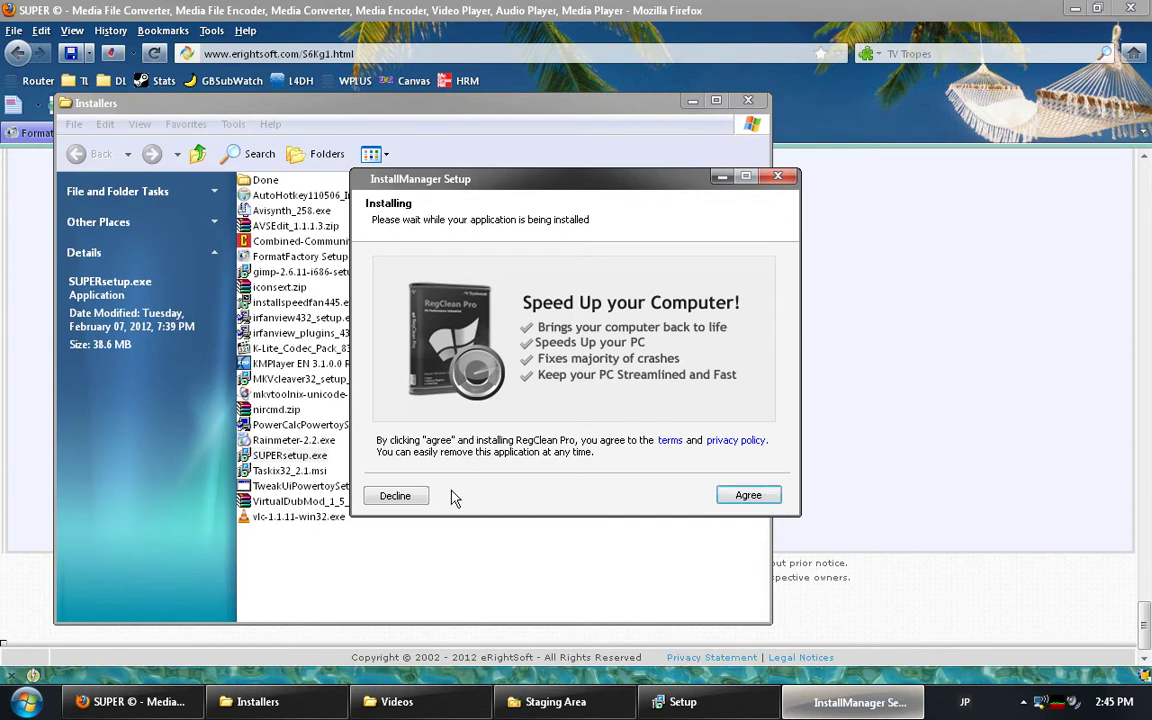
click(398, 496)
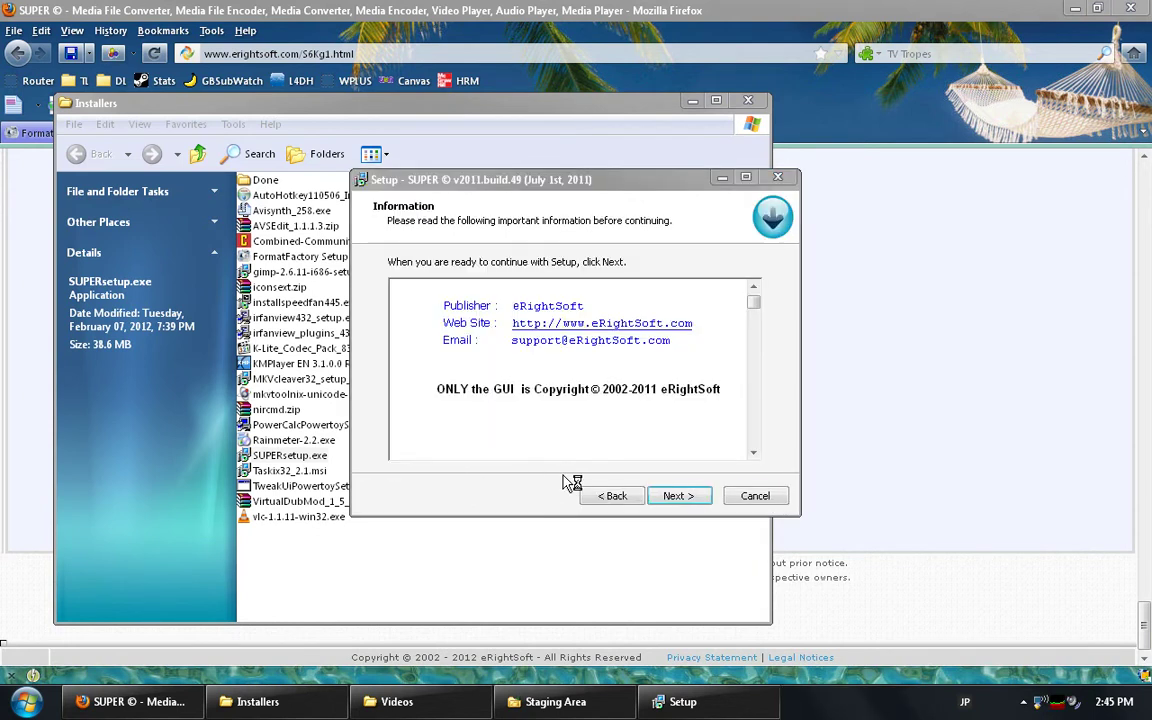
key(Return)
Shorten the SUPER installation folder to C:\Program Files\SUPER and accept it.
click(491, 326)
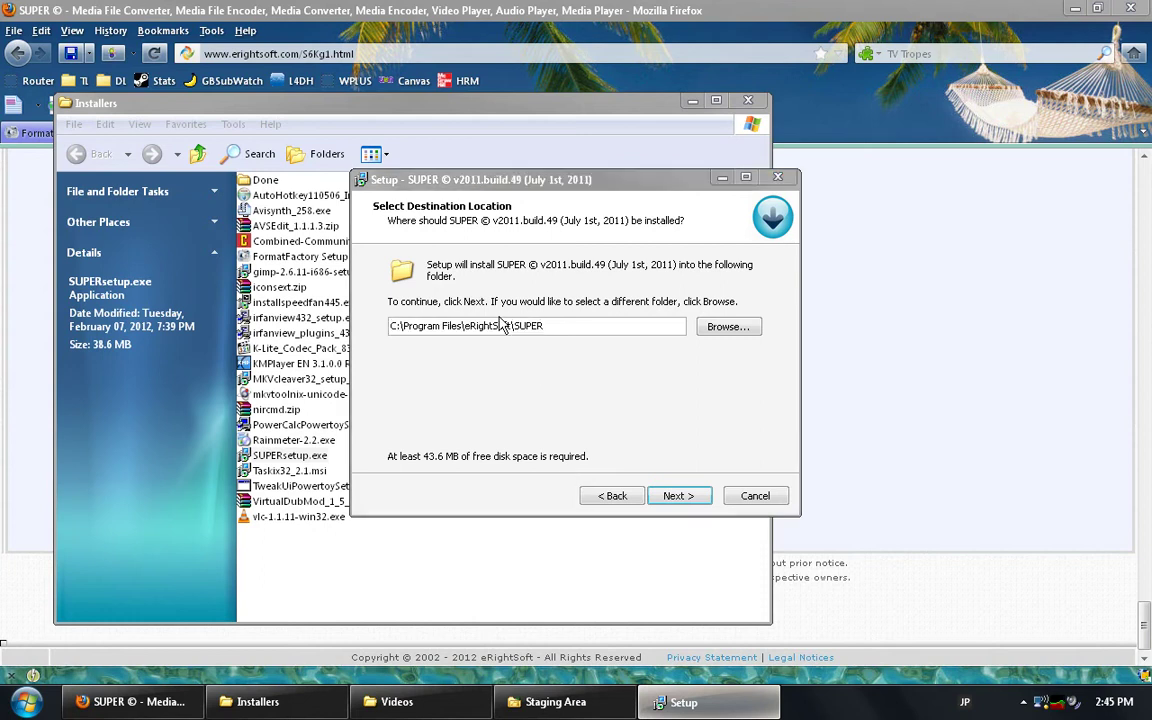
key(BackSpace)
key(BackSpace)
key(BackSpace)
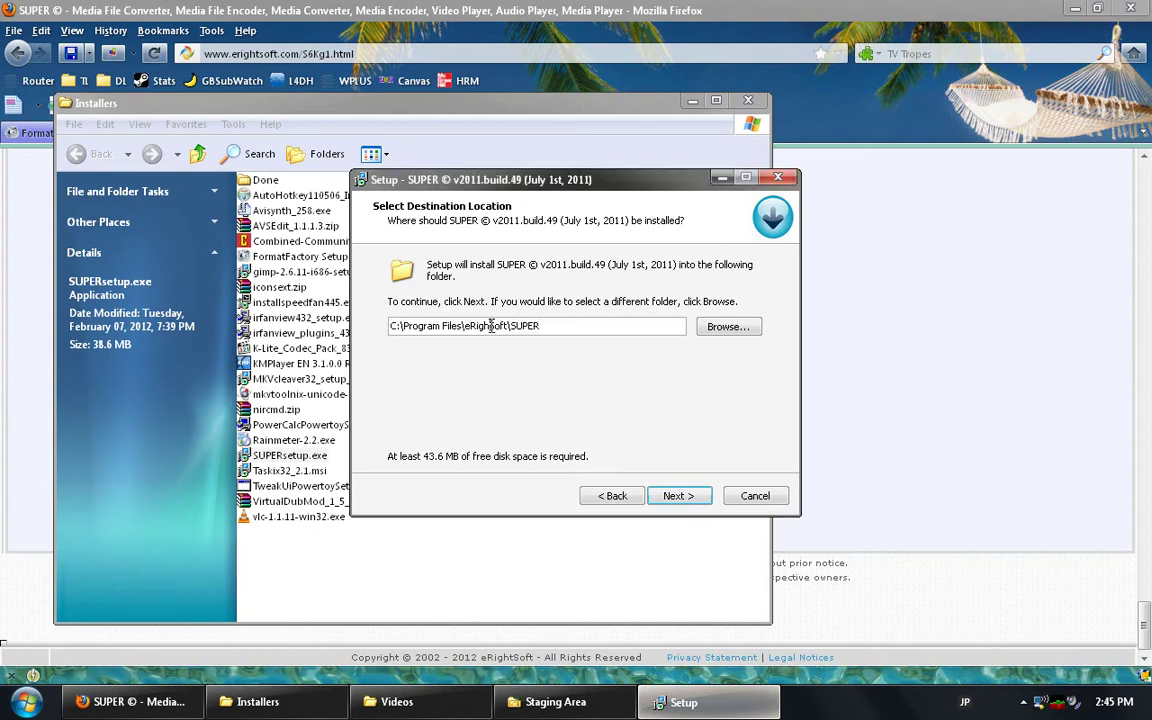
key(BackSpace)
key(BackSpace)
key(Delete)
key(Delete)
key(Delete)
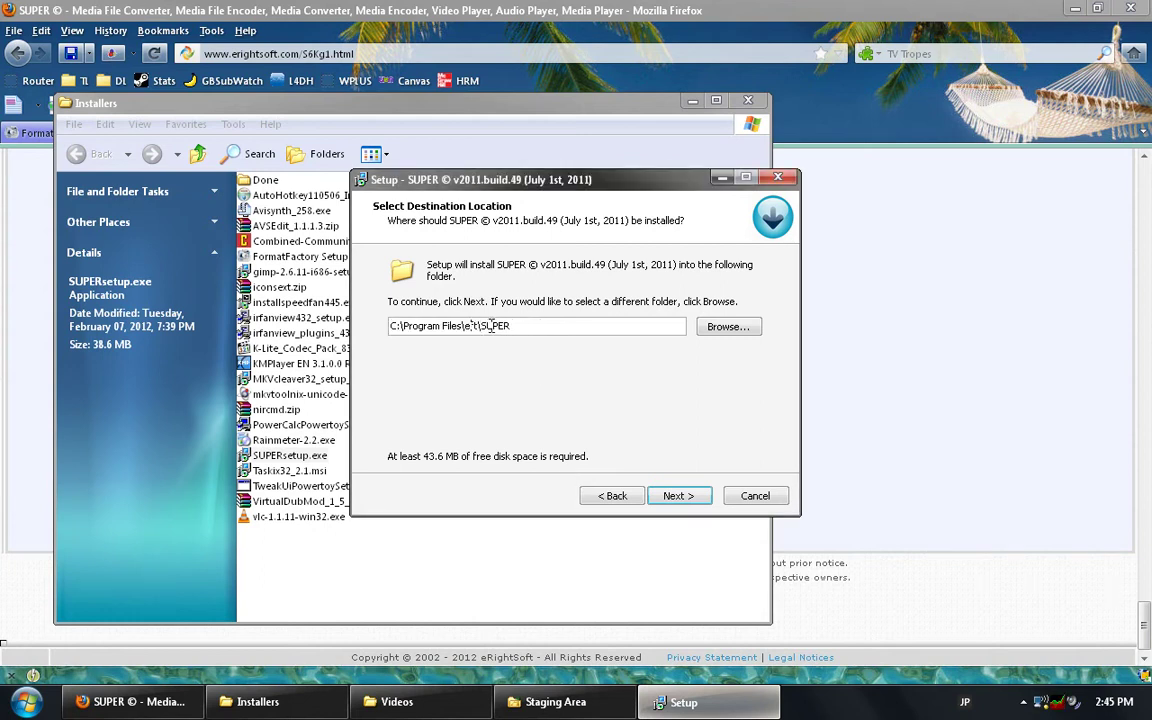
key(BackSpace)
key(BackSpace)
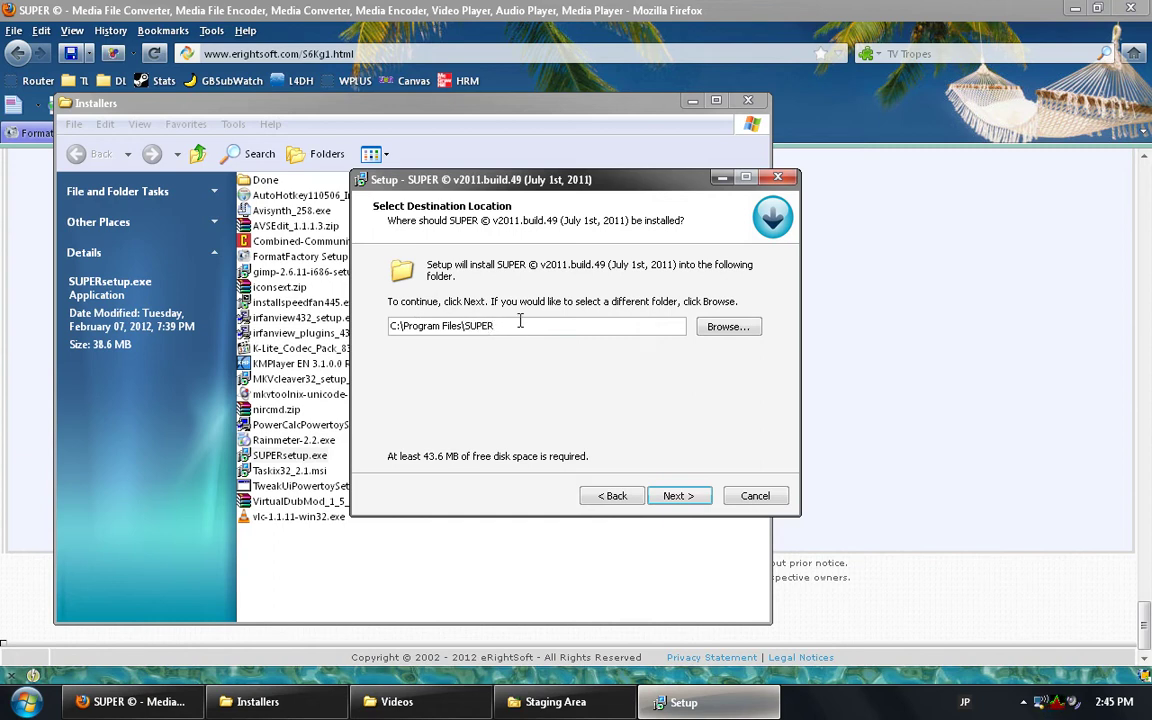
click(688, 499)
Install SUPER with the suggested Start menu folder, without desktop or Quick Launch icons and without Super Collapse! 3.
click(690, 499)
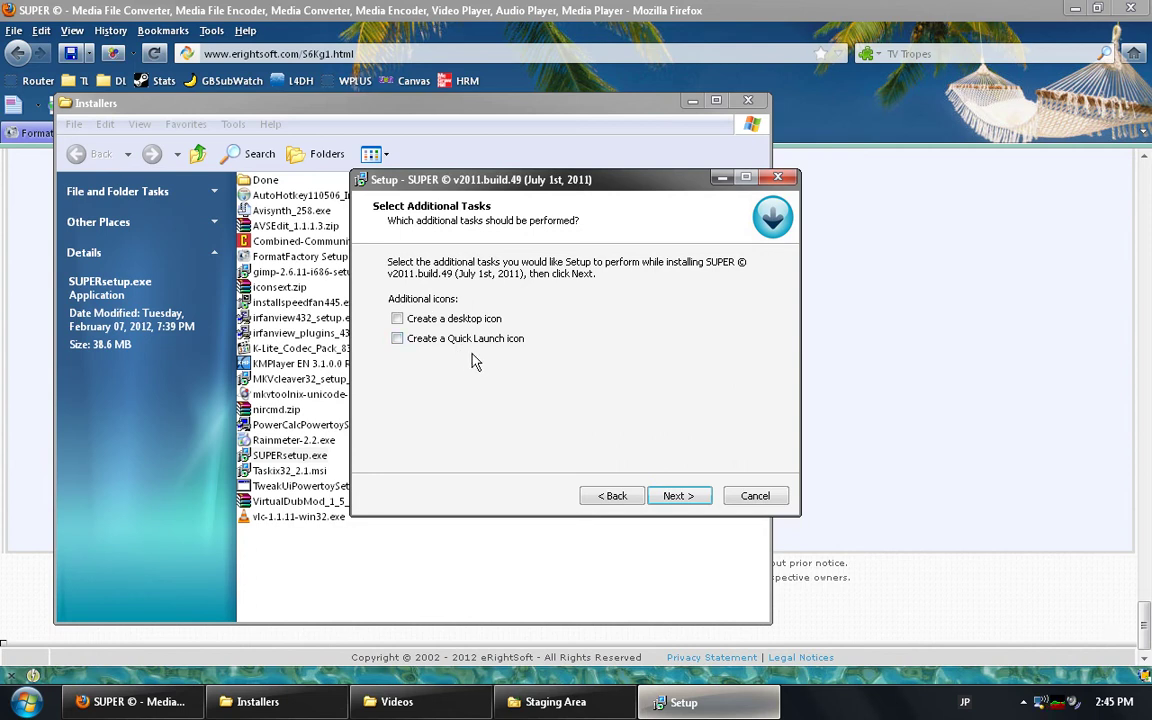
click(676, 496)
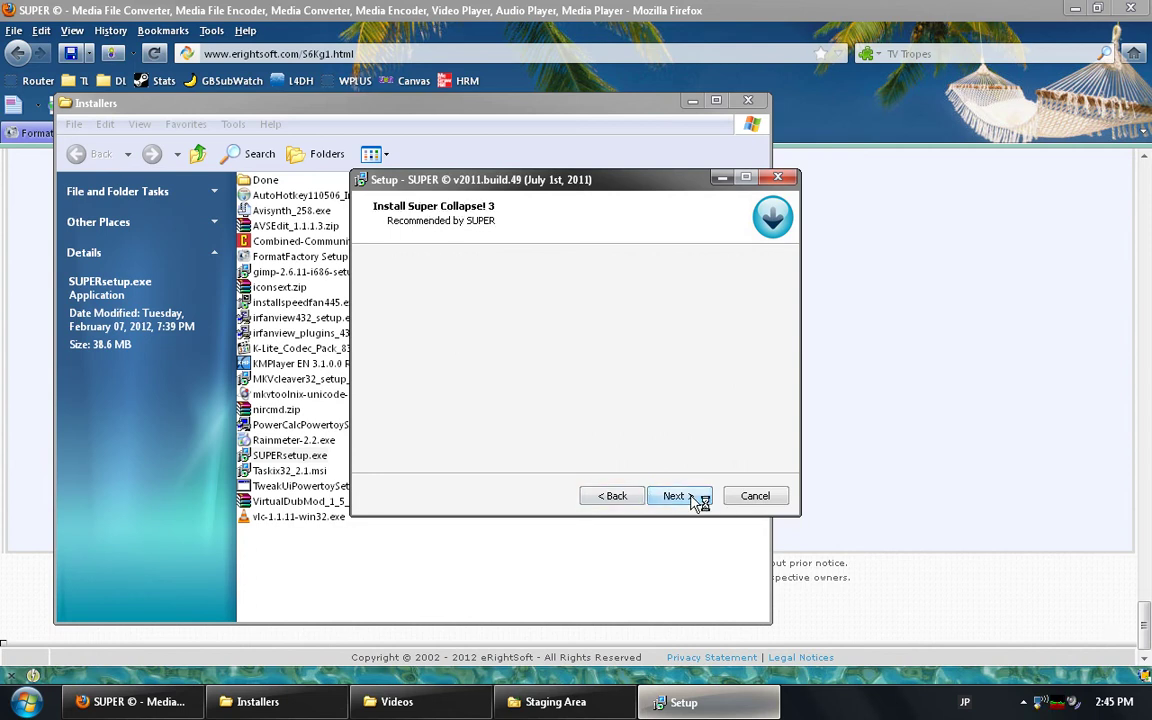
click(371, 386)
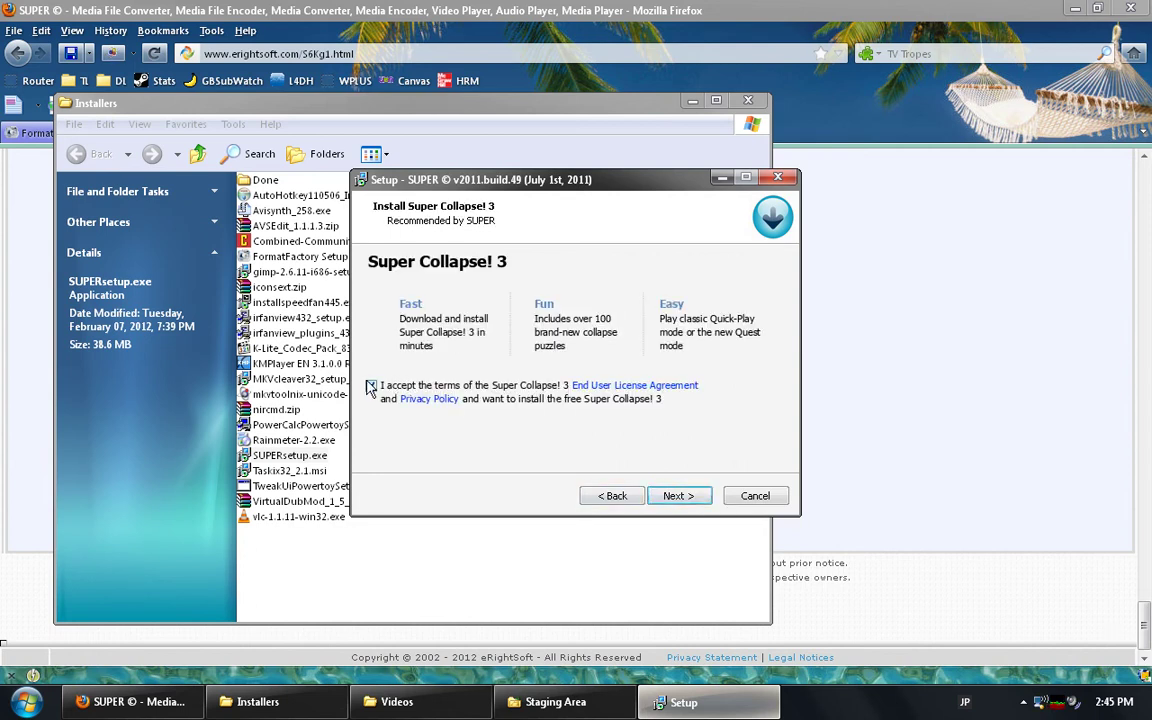
click(677, 496)
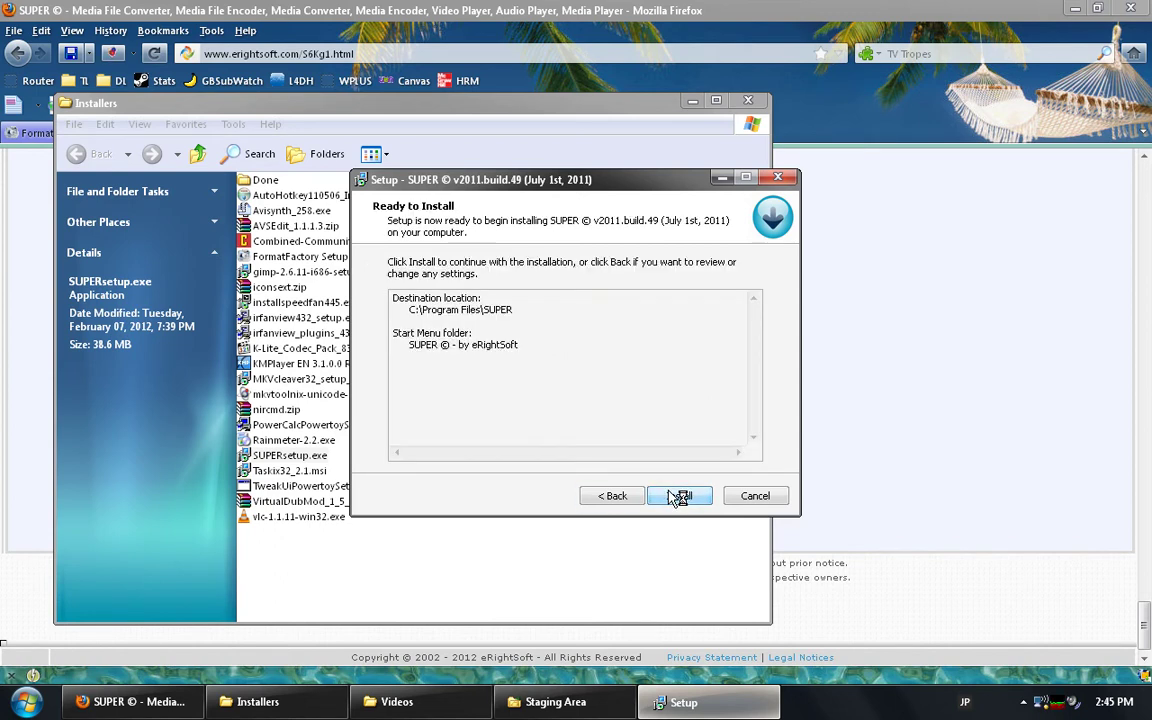
click(680, 496)
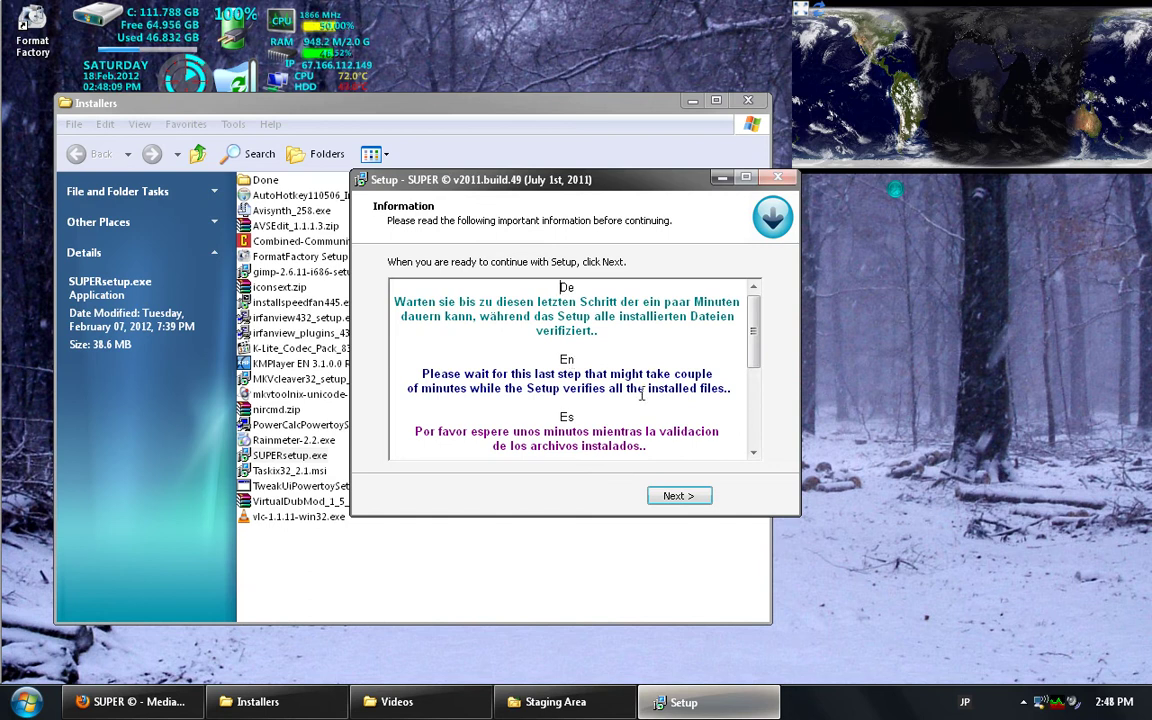
Finish the setup with Launch SUPER enabled, dismiss the reboot recommendation, and minimize the Installers folder.
click(670, 496)
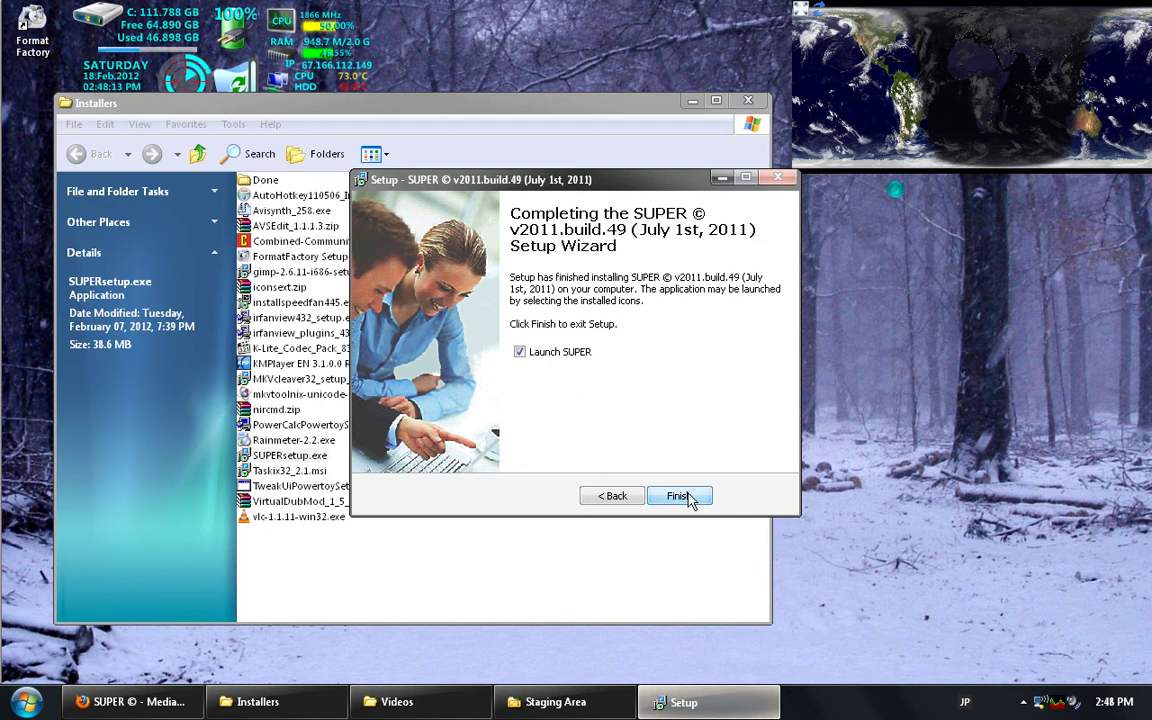
click(692, 497)
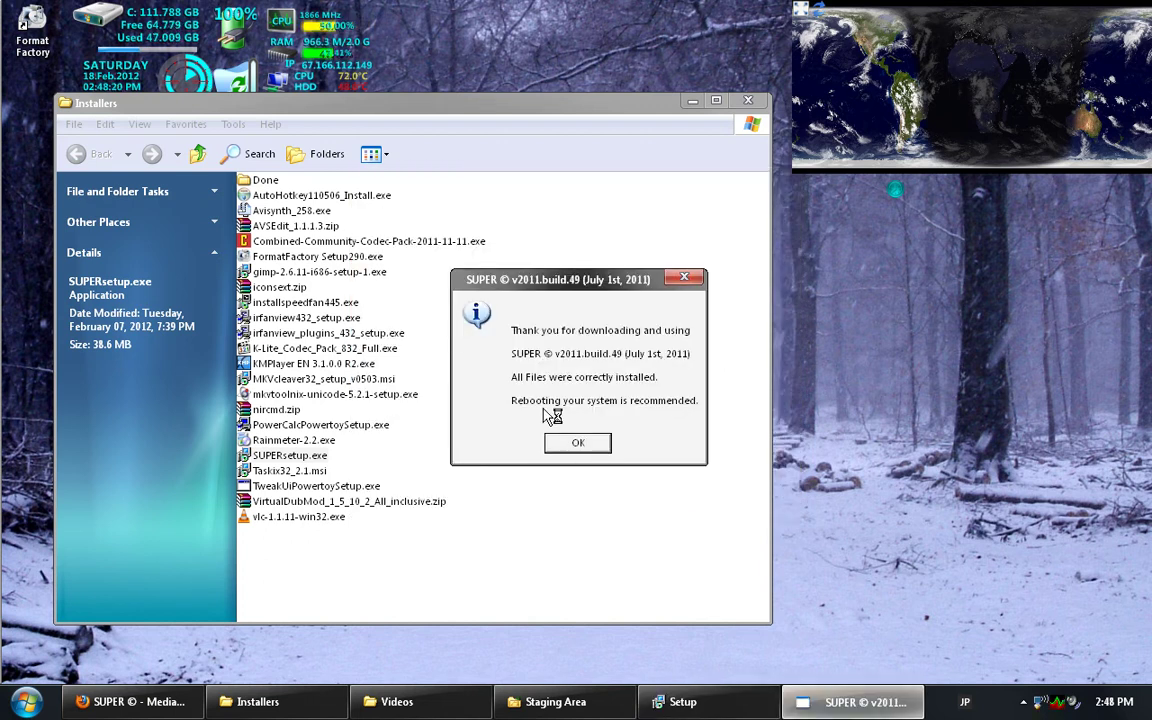
click(567, 443)
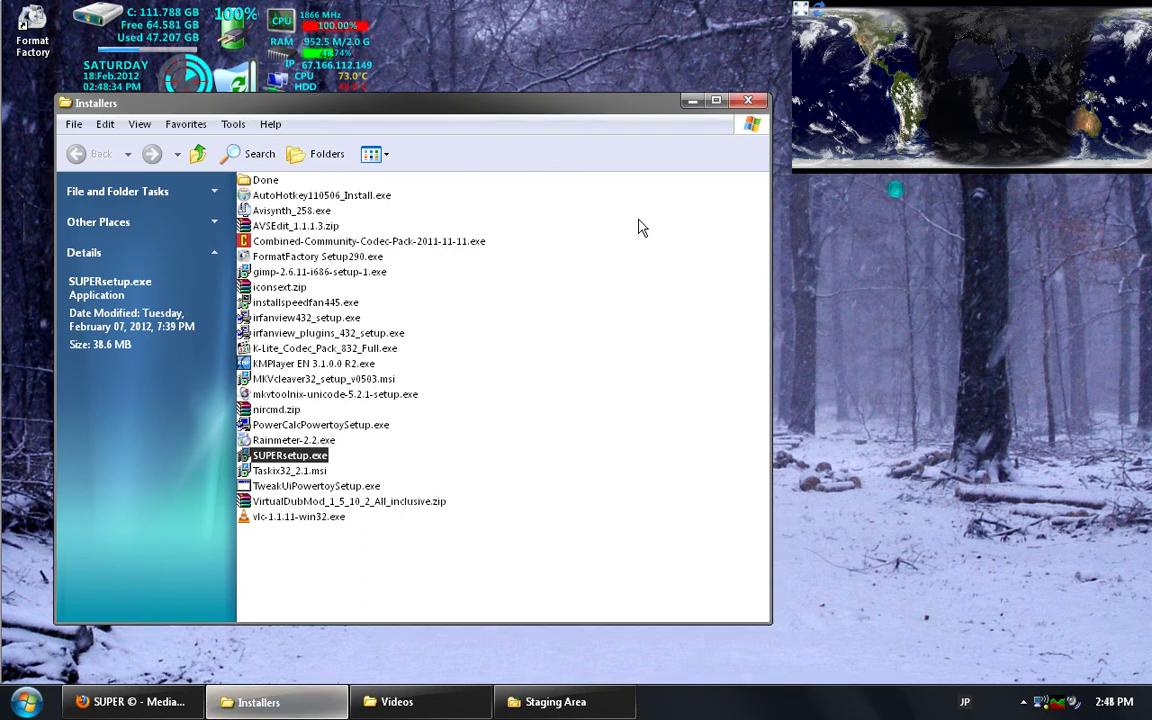
click(692, 101)
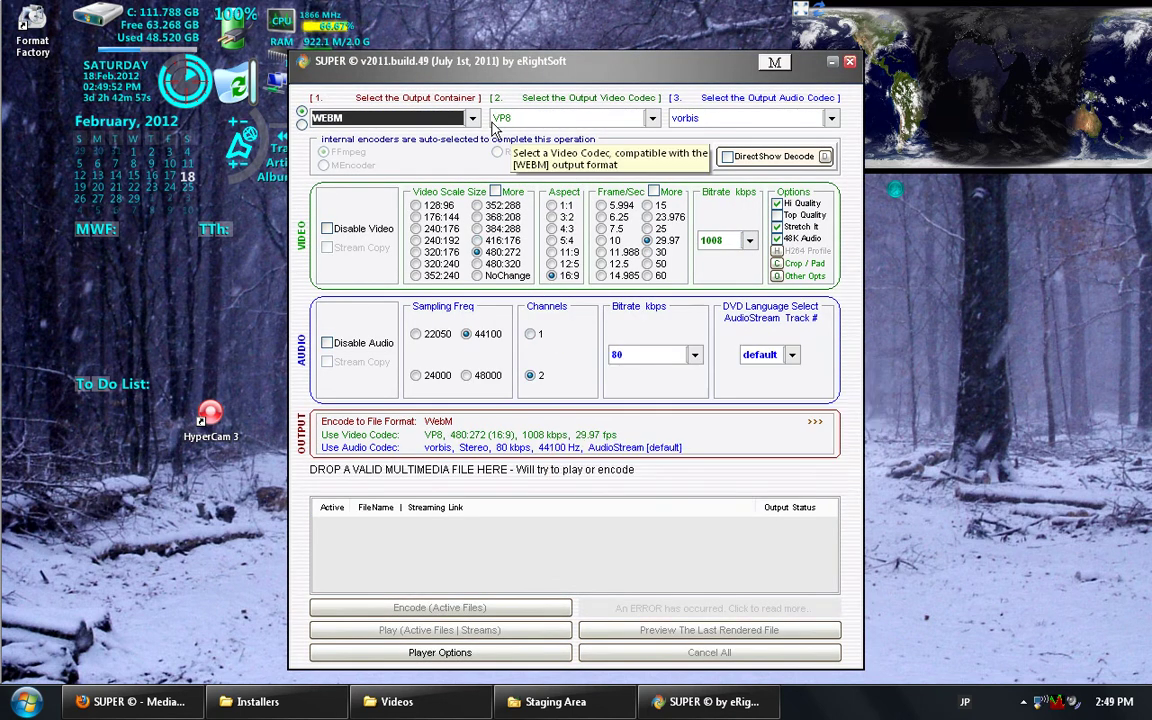
View the file-joining mode, return to encoding mode, and save the output settings with each file stored in its source folder.
click(302, 123)
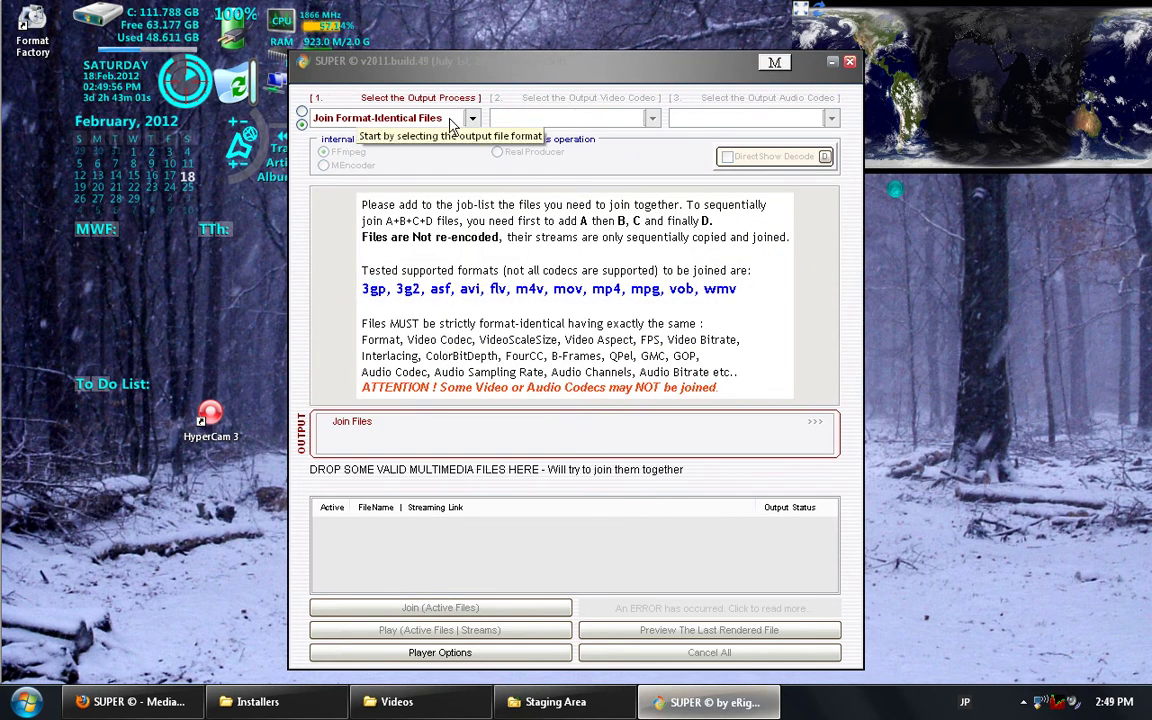
click(302, 112)
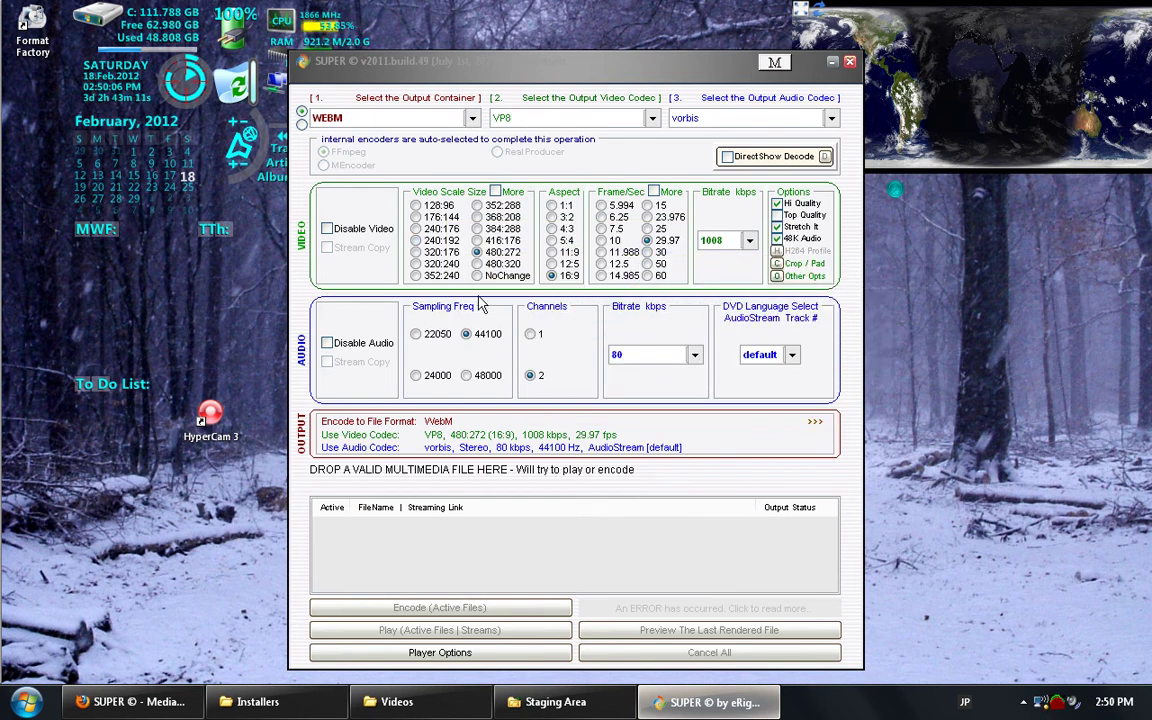
right_click(450, 486)
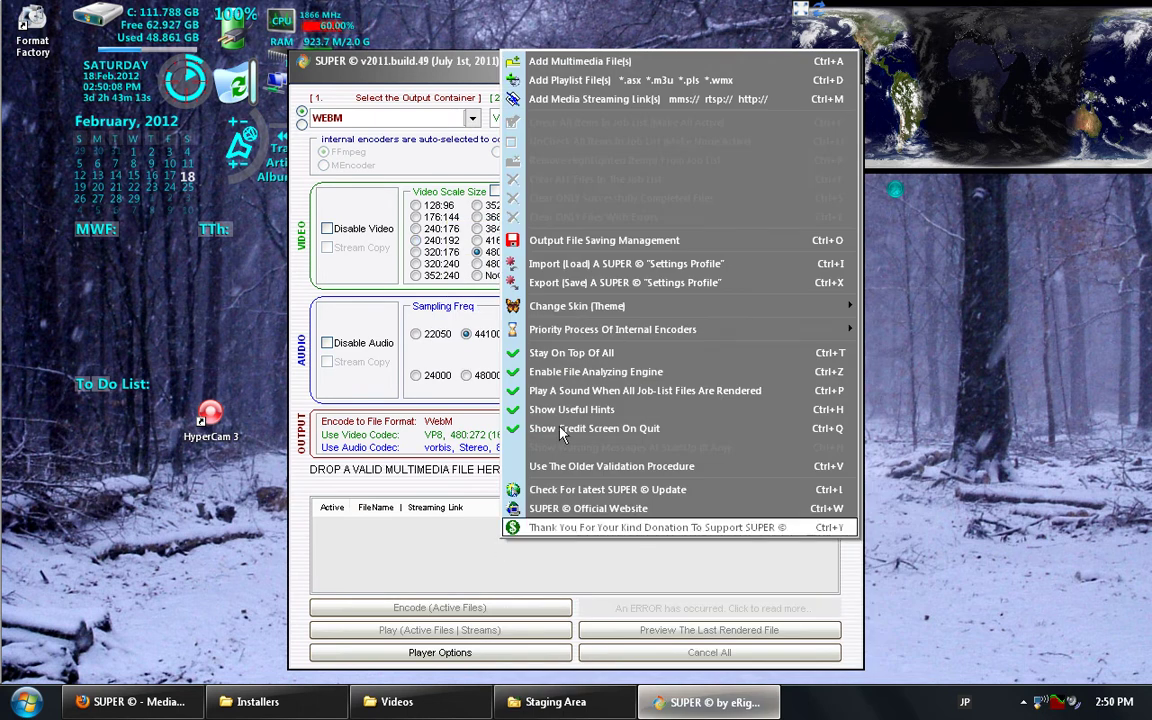
click(590, 241)
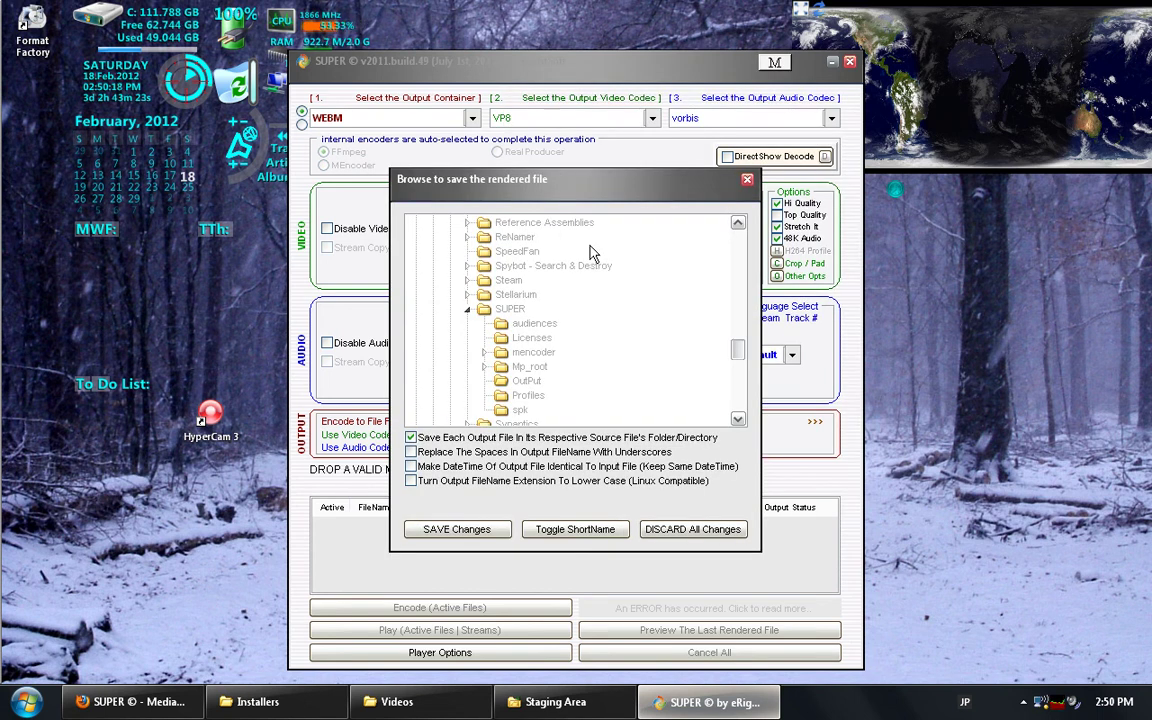
click(462, 527)
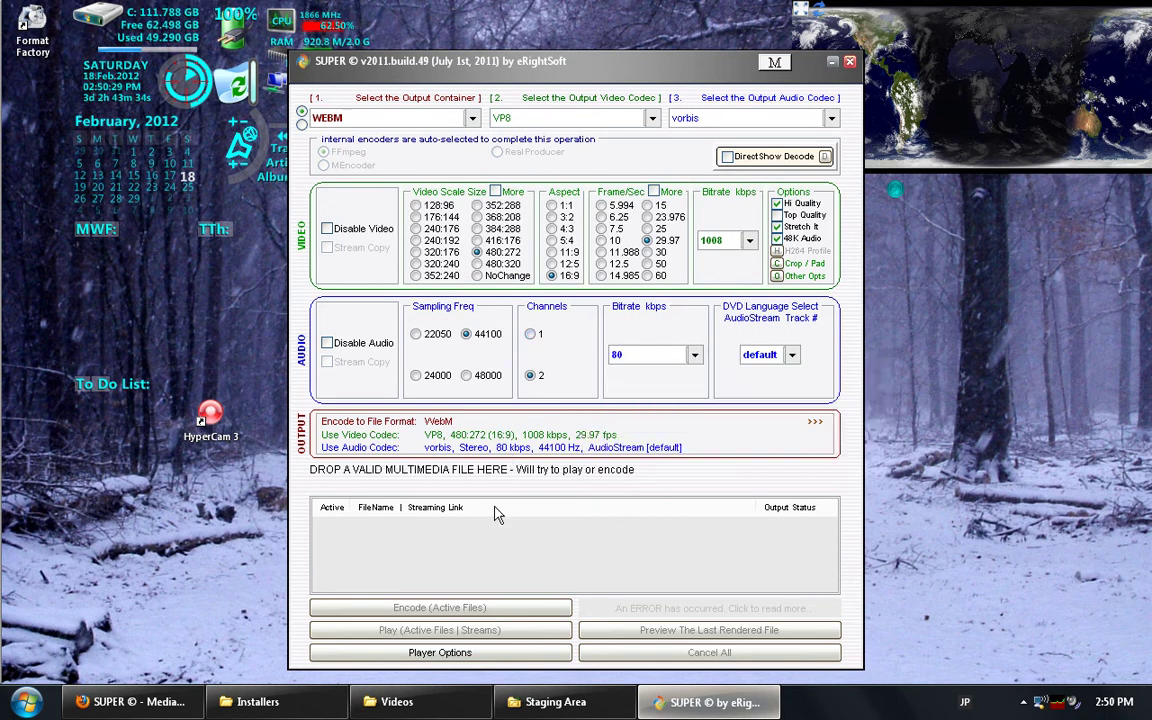
Turn off the options for useful hints, the credit screen on quit, and staying on top of all windows.
right_click(493, 463)
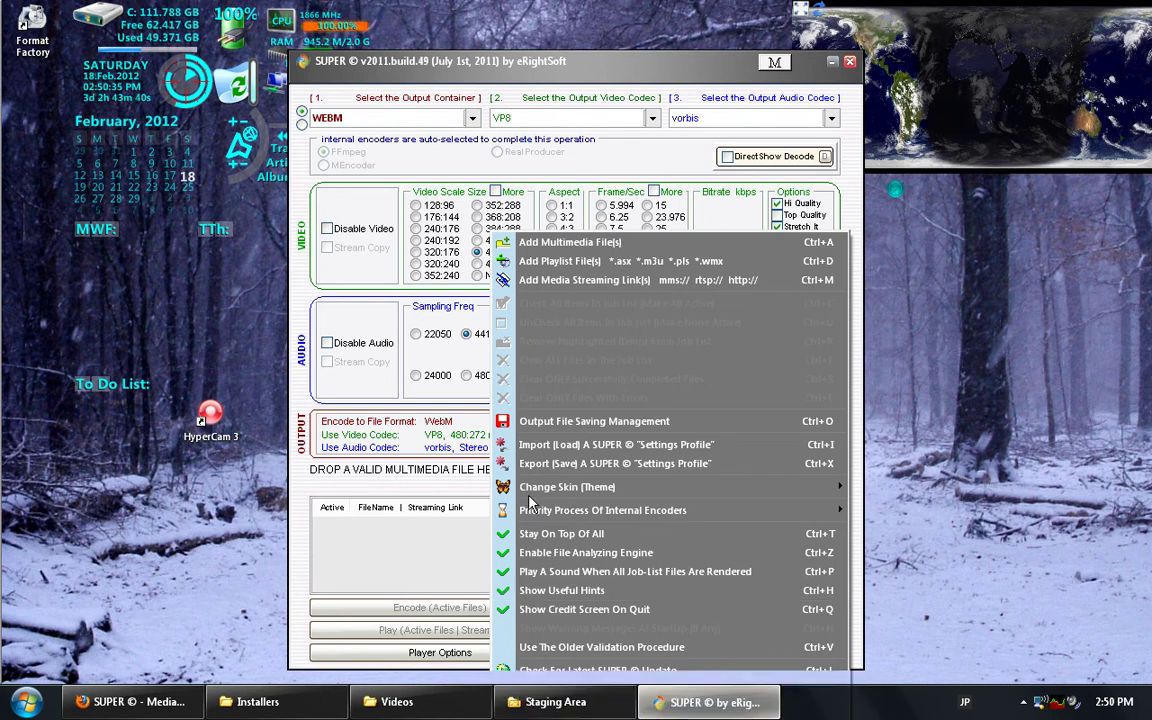
click(493, 478)
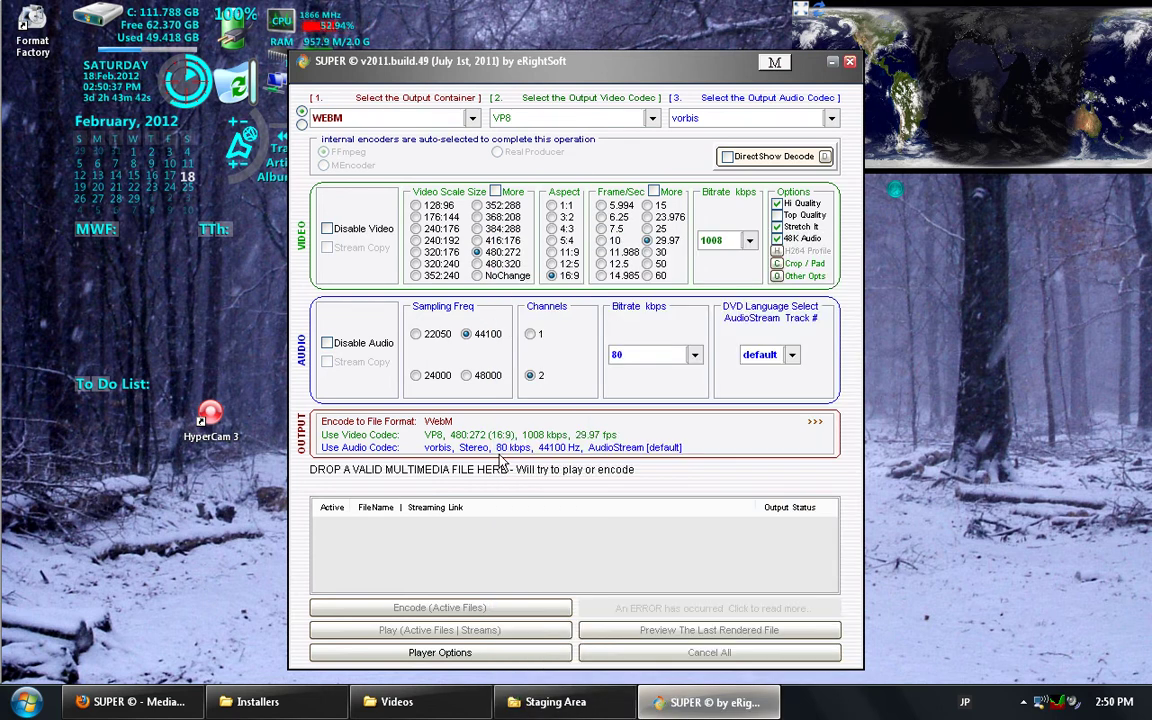
right_click(500, 466)
click(588, 608)
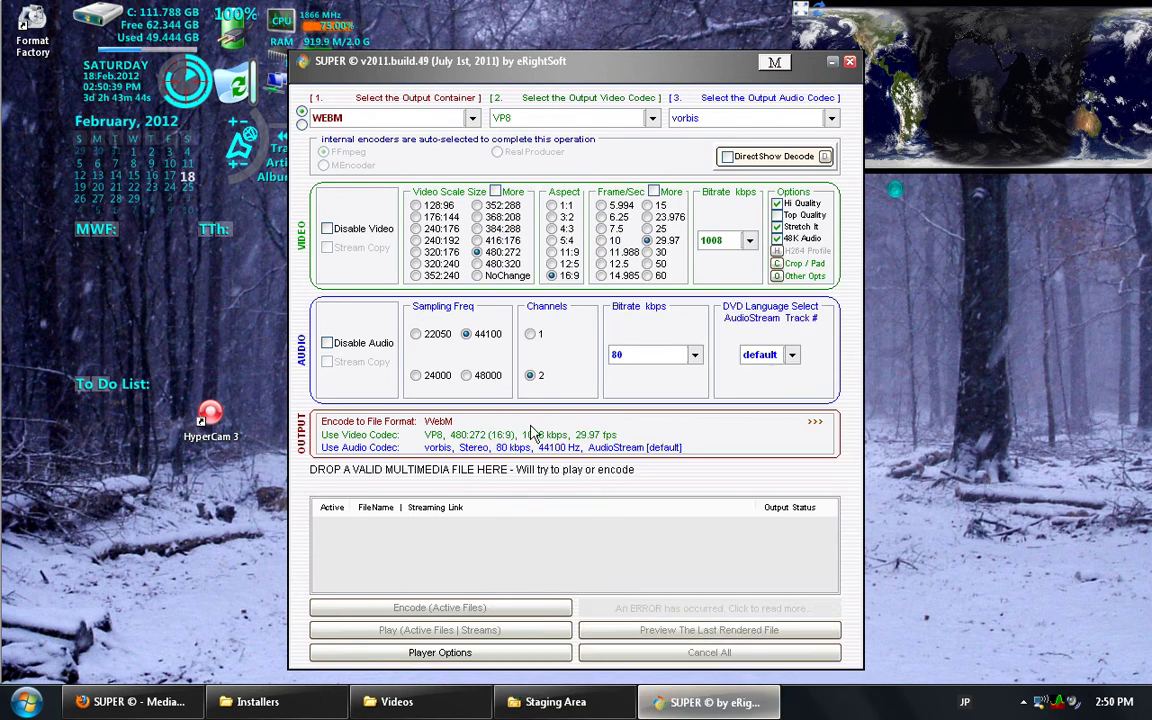
right_click(511, 443)
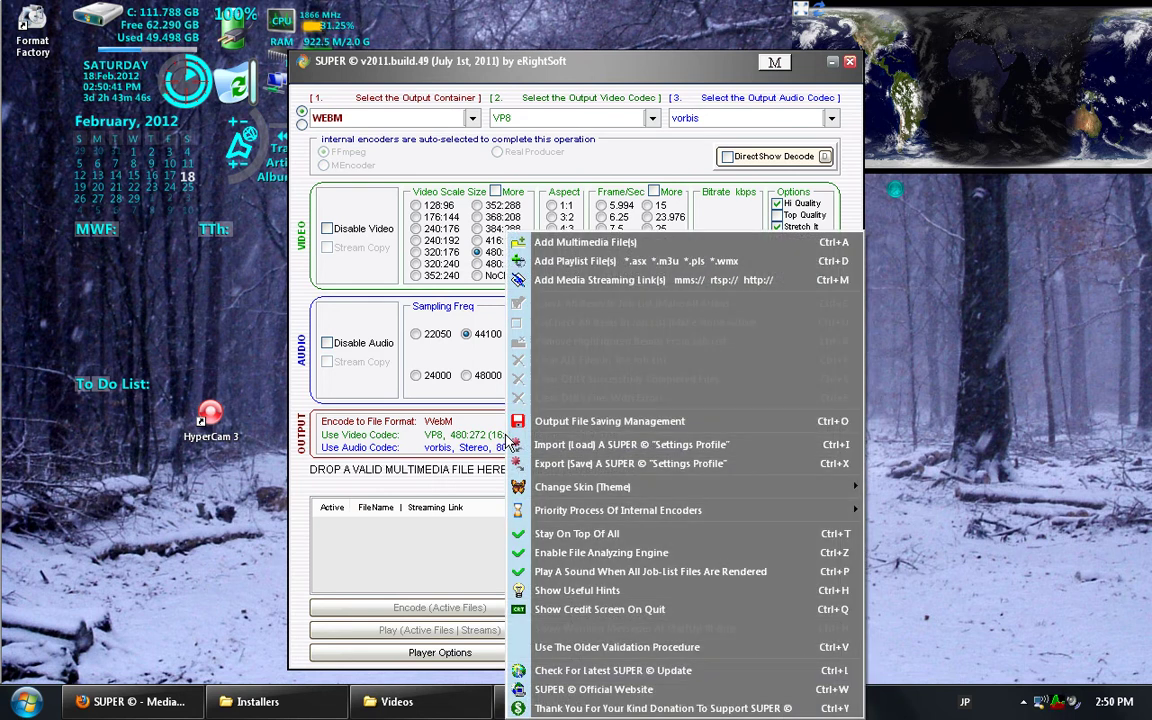
click(575, 558)
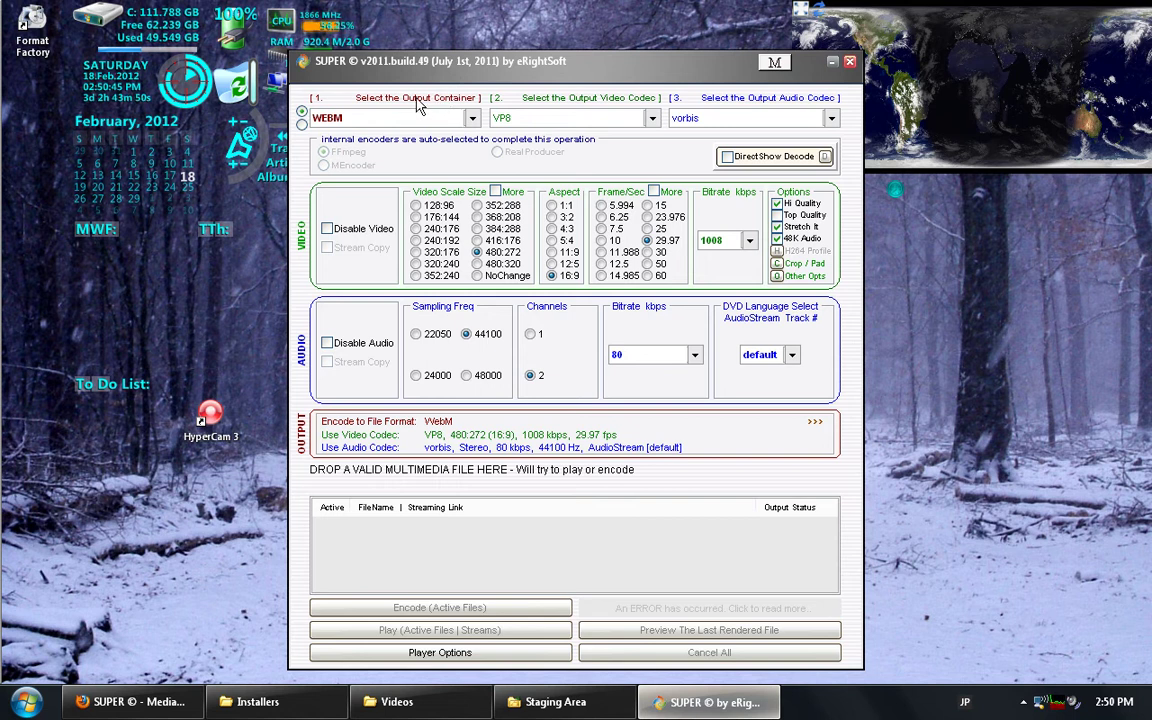
Set the output container to AVI and the output video codec to XviD.
click(473, 120)
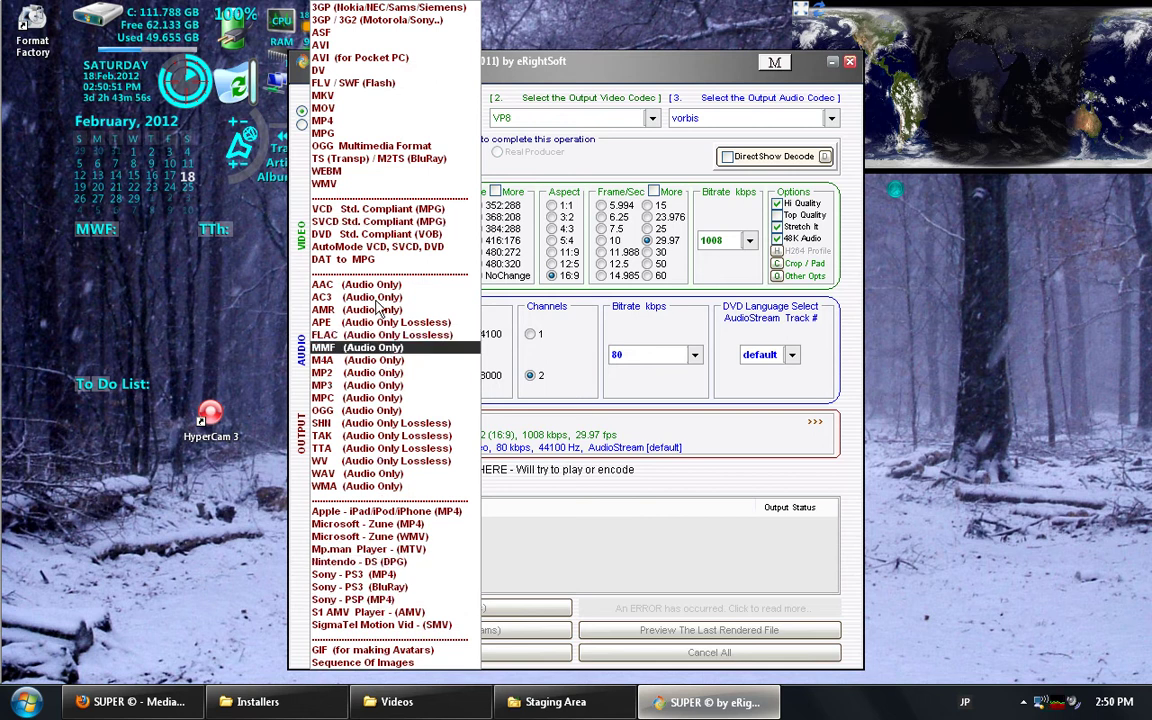
click(346, 46)
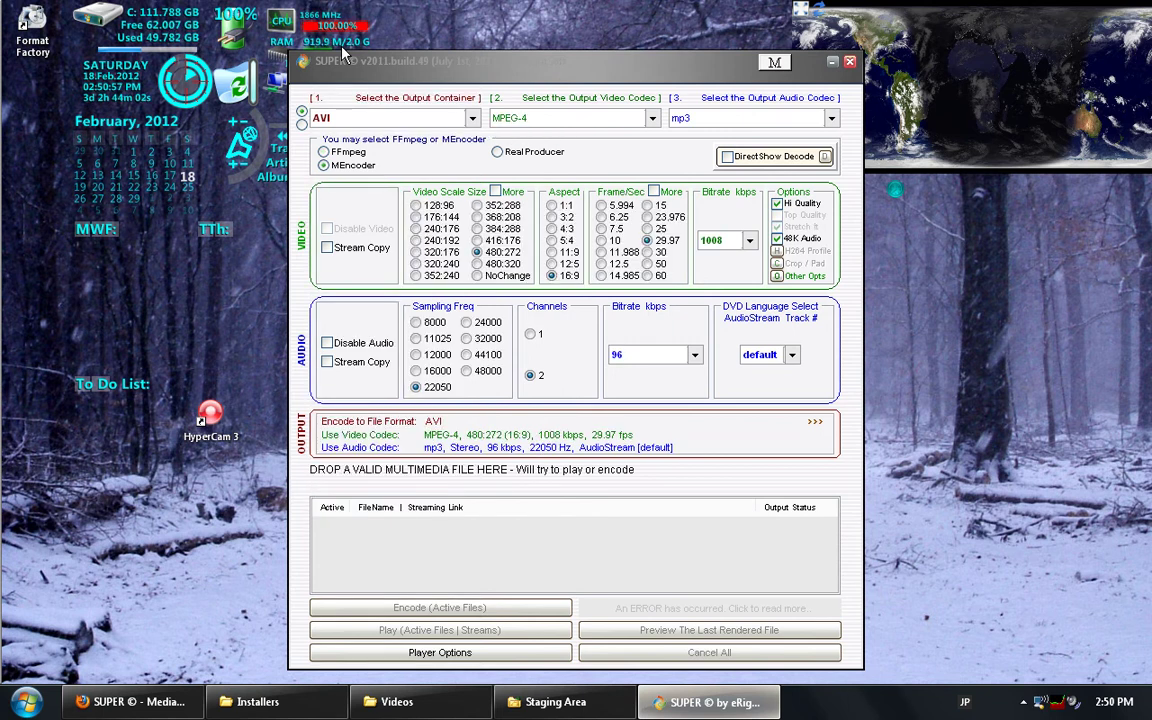
click(651, 120)
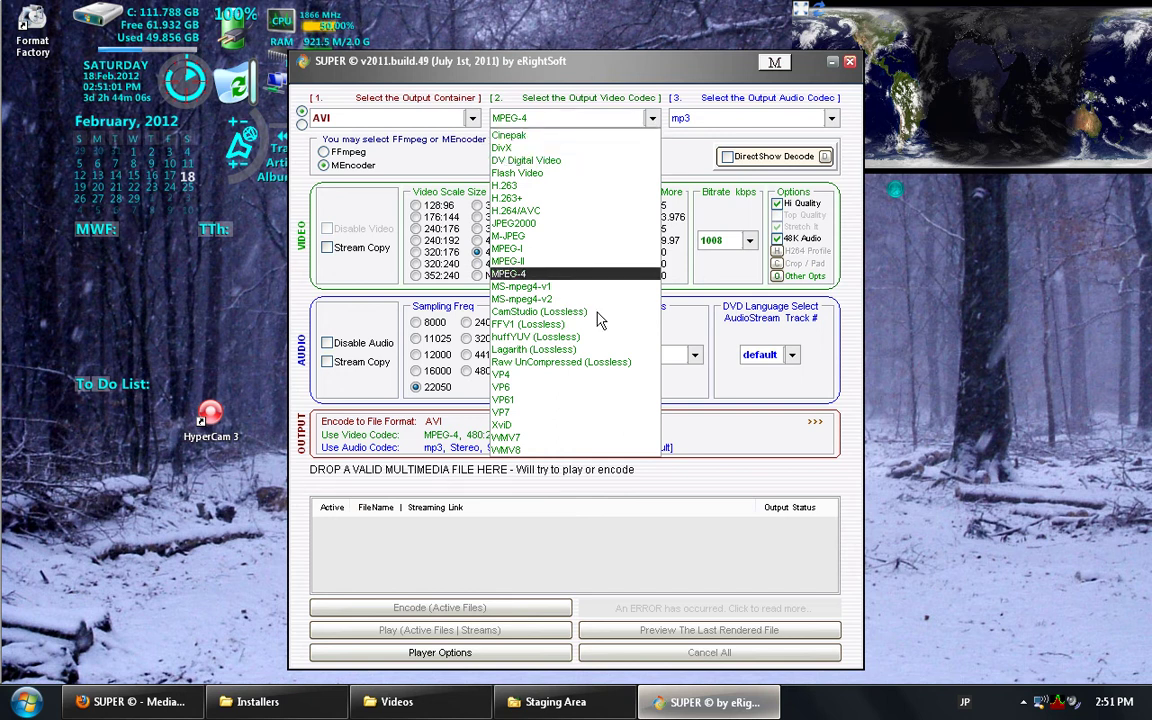
click(570, 433)
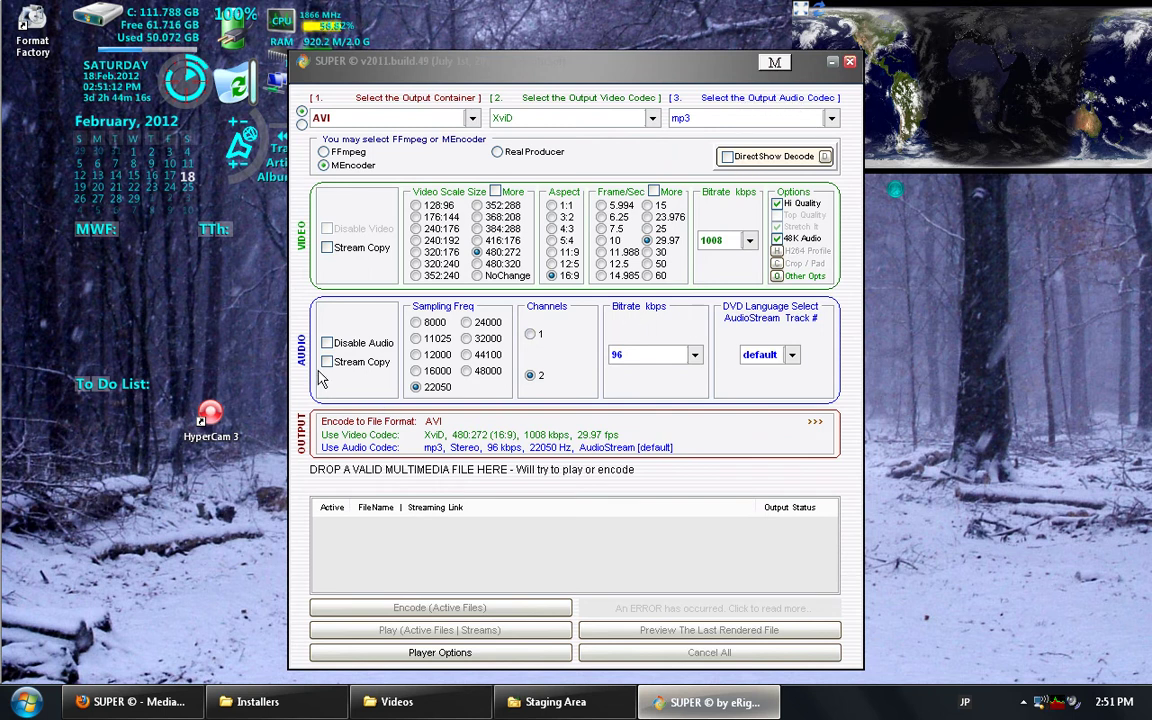
Set the audio sampling frequency to 24000 and the audio bitrate to 128 kbps.
click(679, 359)
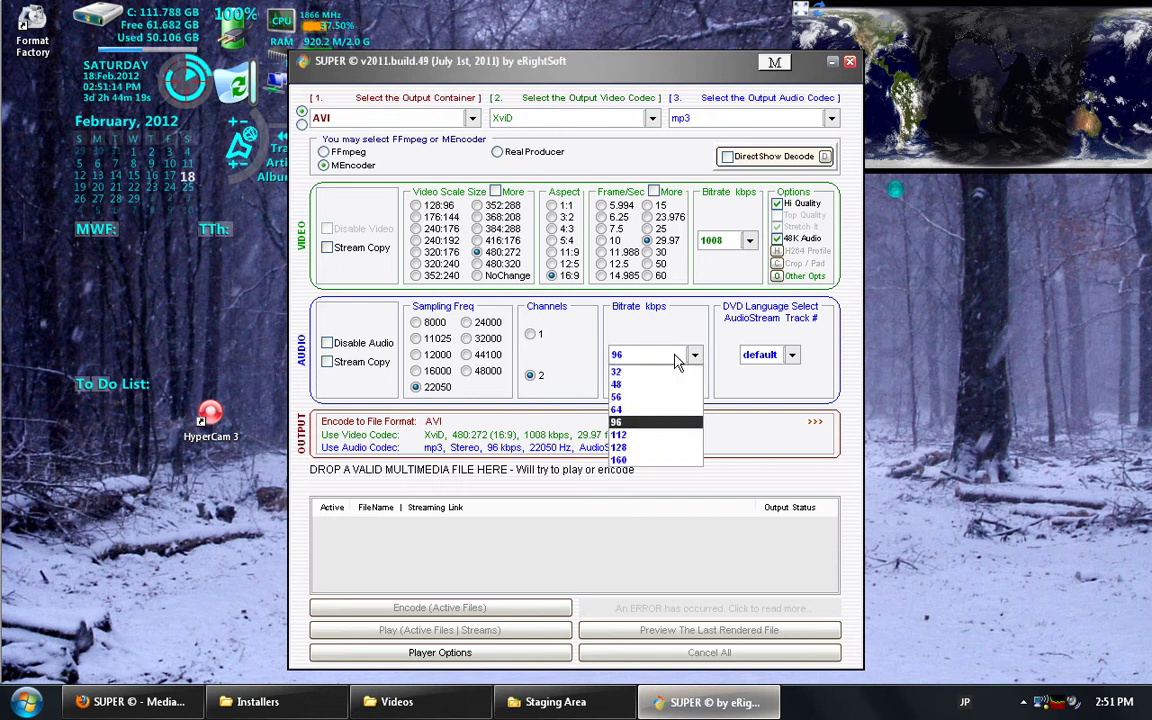
click(655, 446)
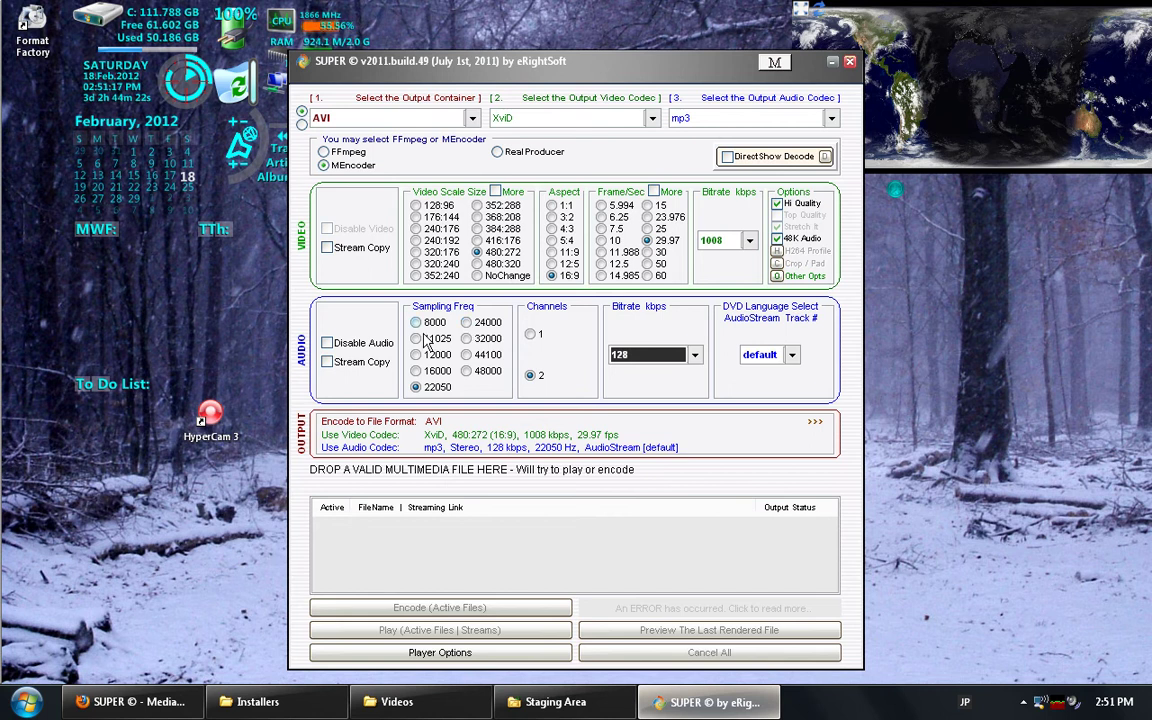
click(488, 326)
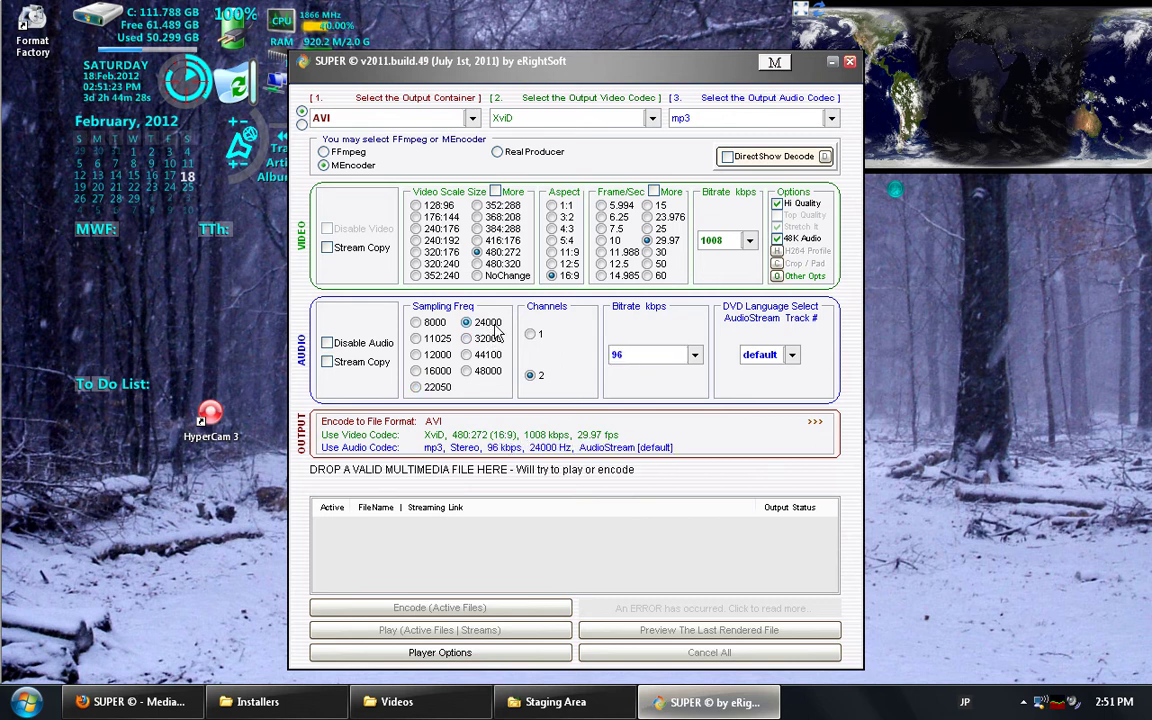
click(694, 355)
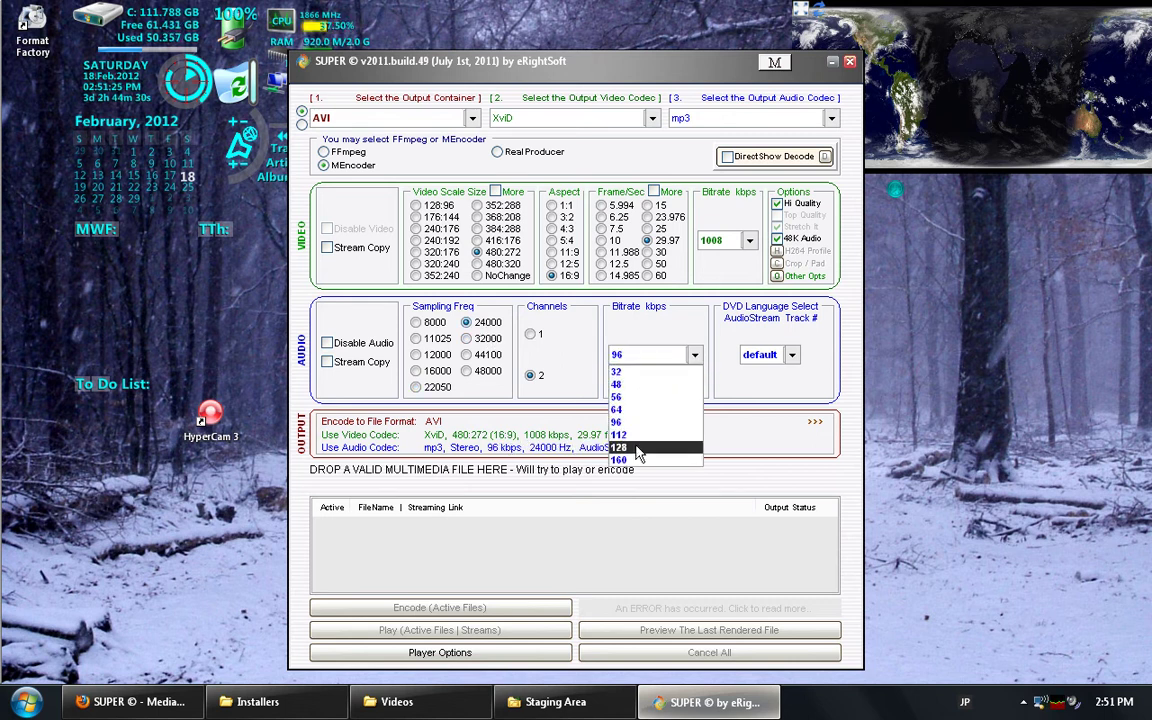
click(640, 448)
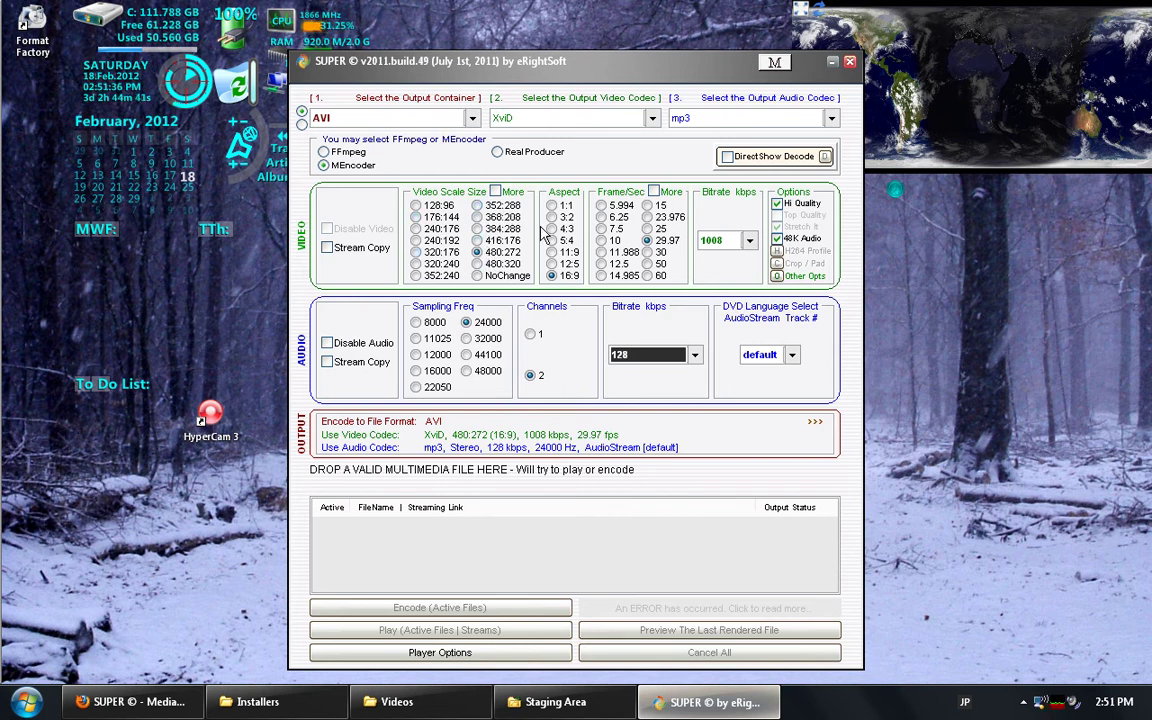
Set the video scale size to NoChange and view the custom frame rates before returning to the standard frame rate list.
click(497, 193)
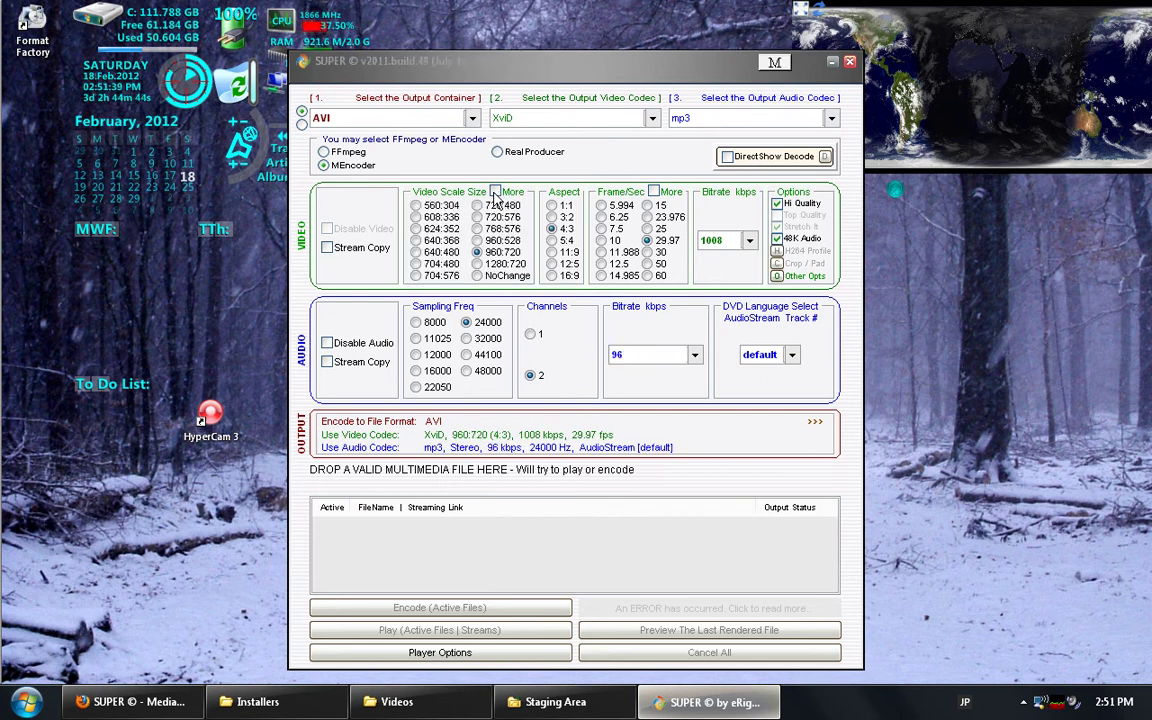
click(477, 276)
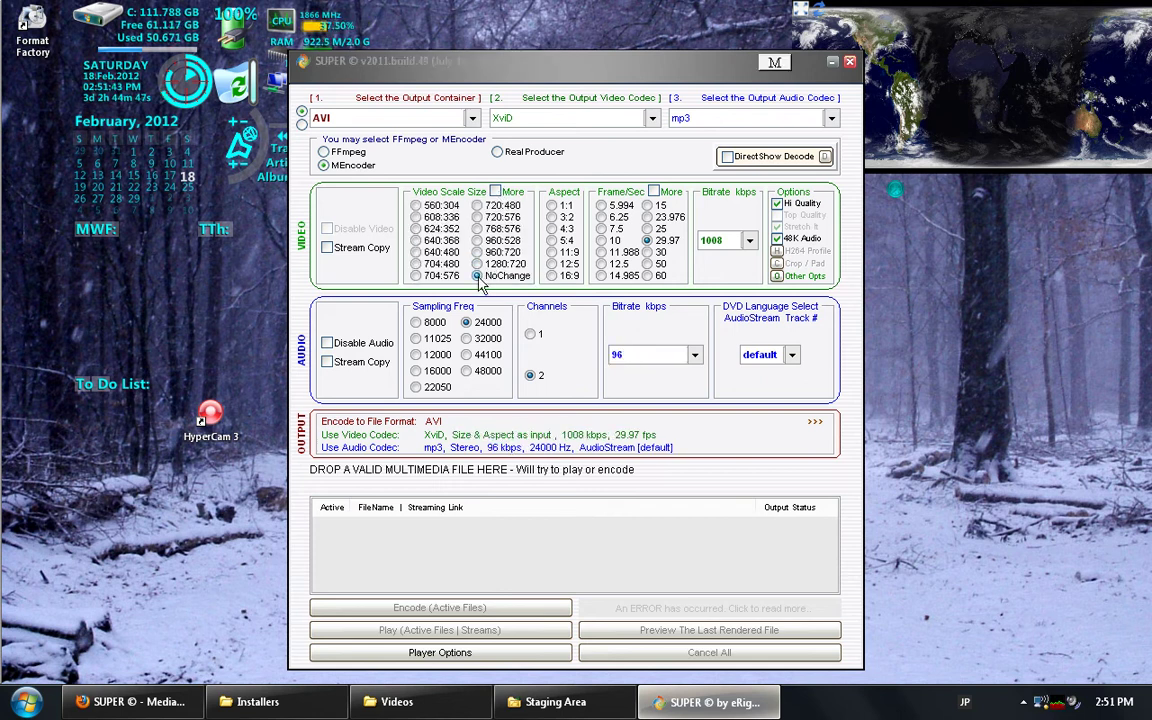
click(653, 192)
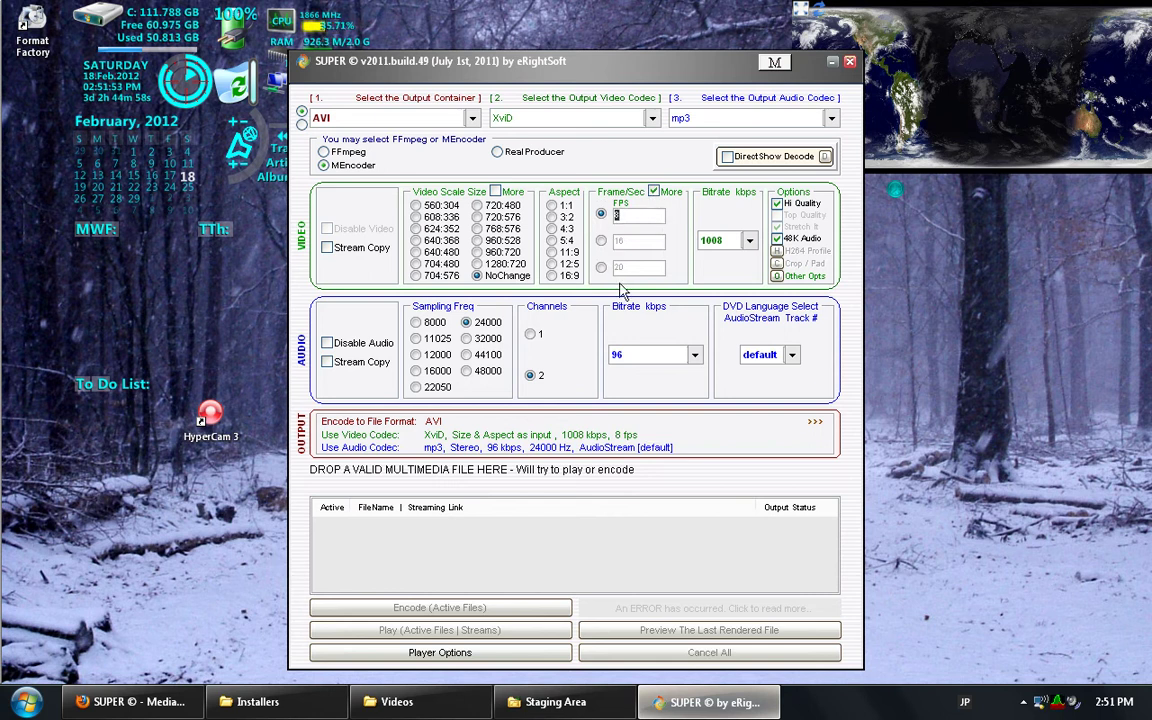
click(653, 192)
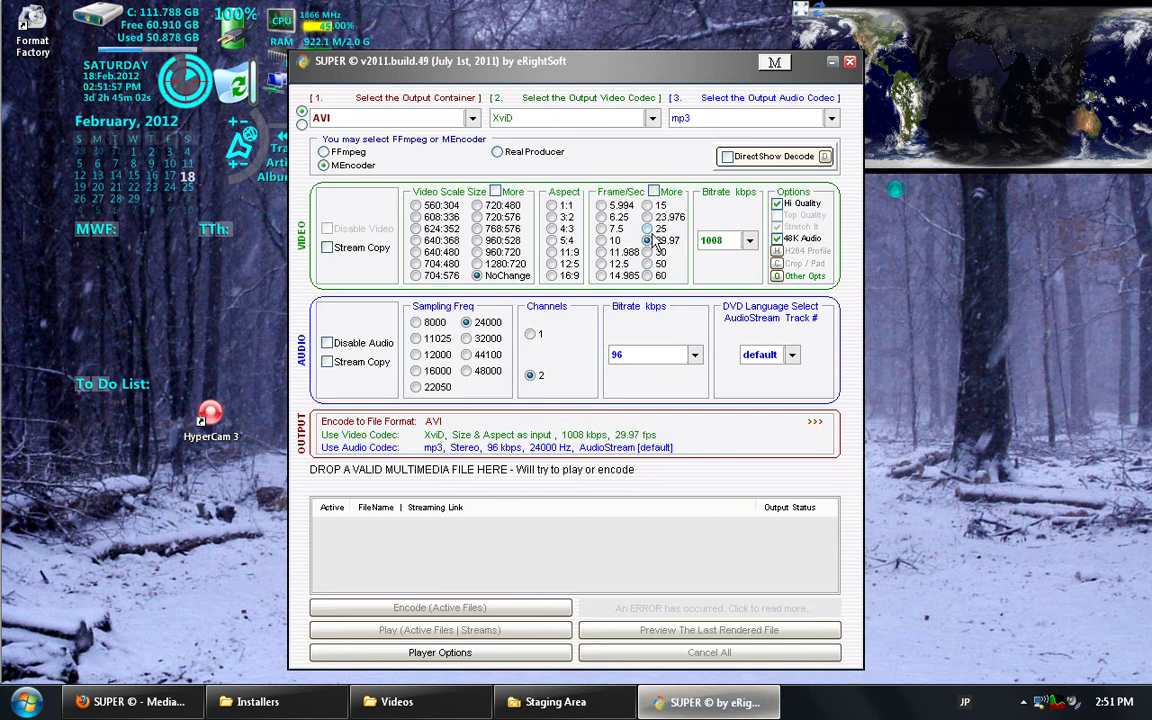
Set the video bitrate to 2784 kbps.
click(749, 240)
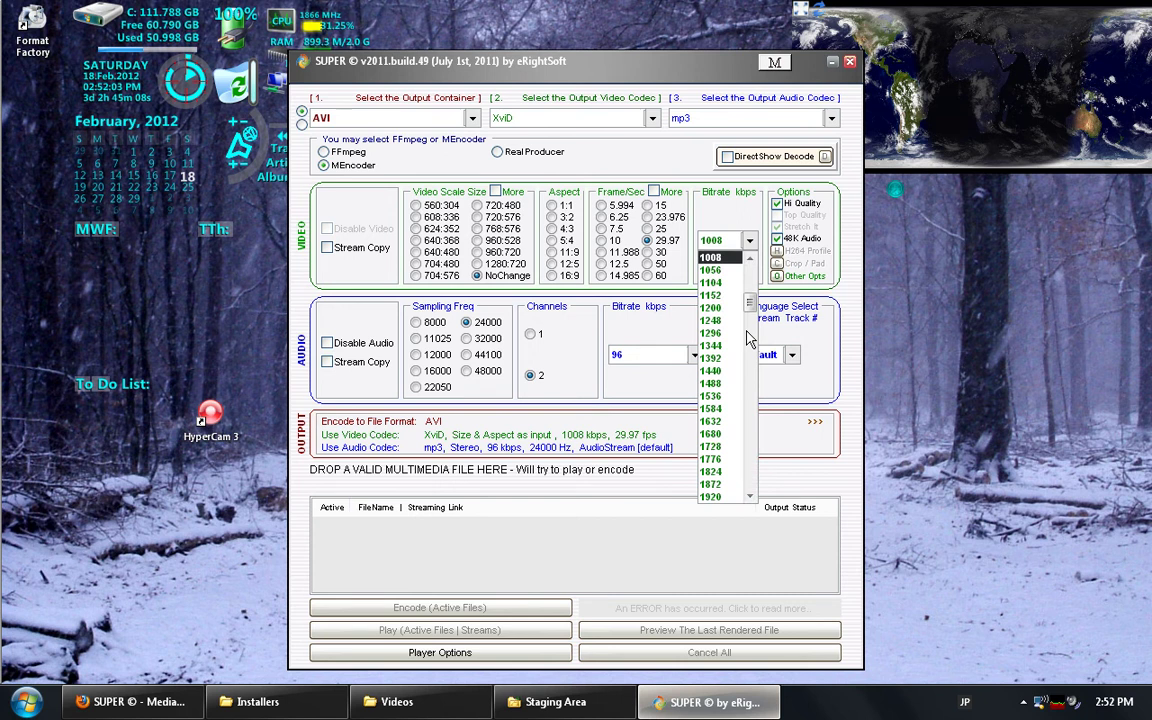
drag(749, 298, 750, 339)
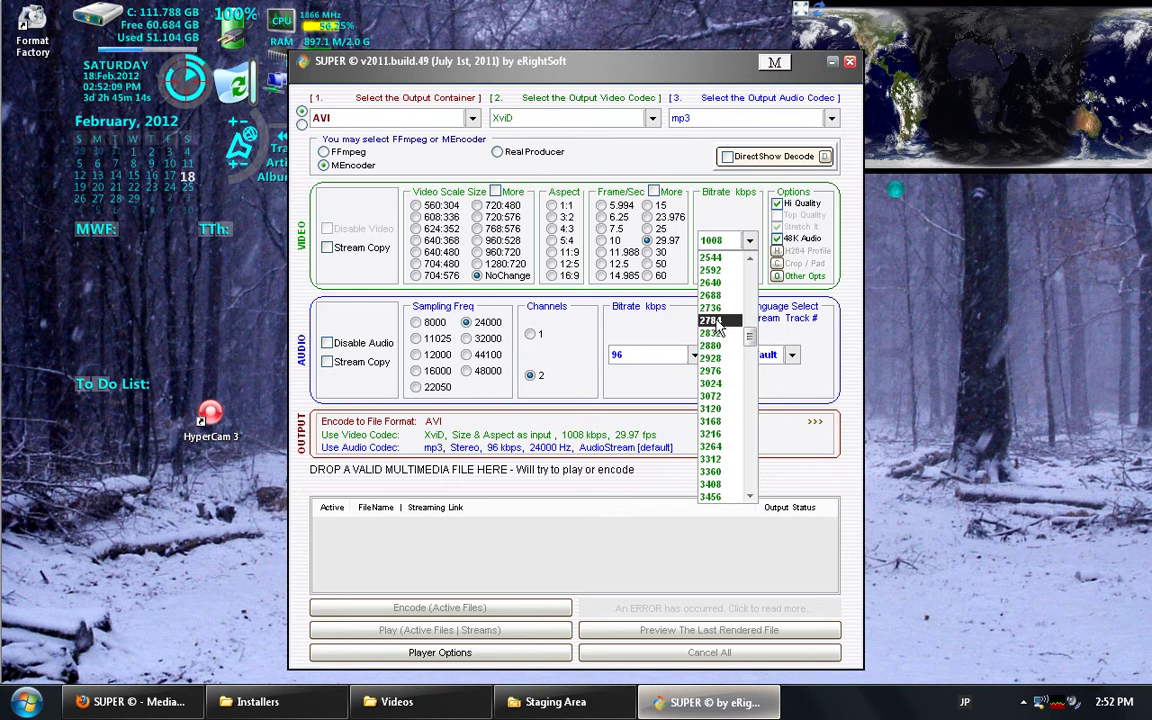
click(716, 322)
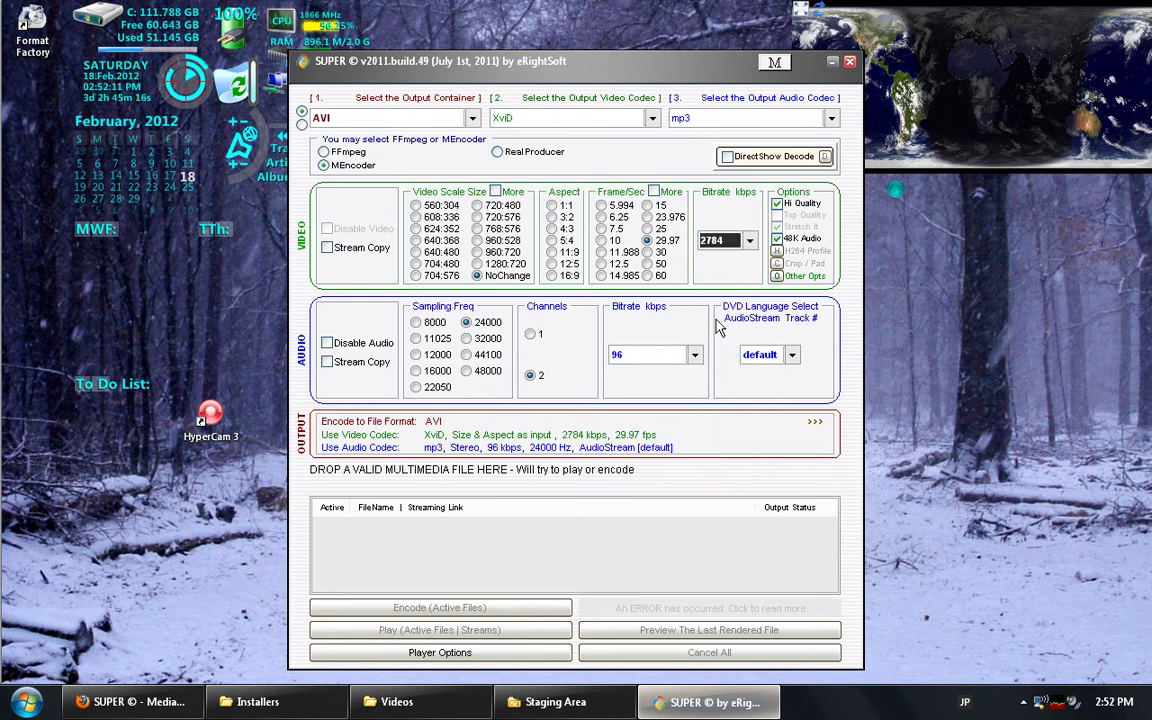
click(428, 566)
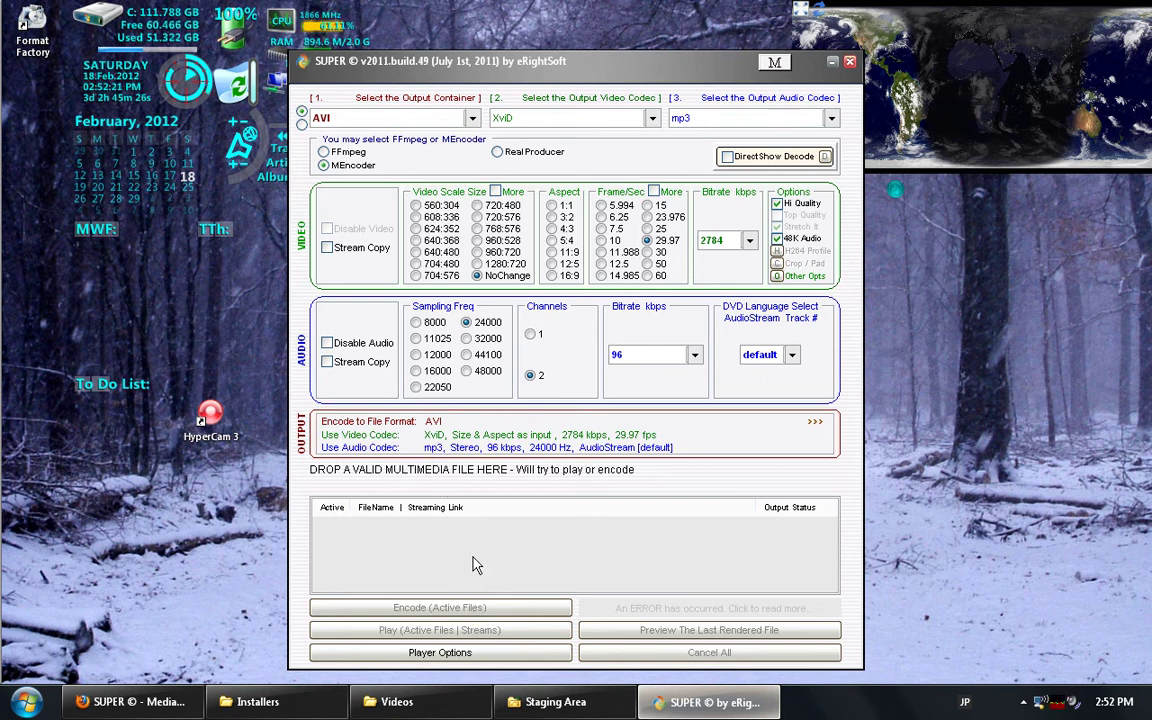
Add the Rocketsled Destroys Car FLV and Explosion Montage MP4 from the Staging Area folder to the job list and encode them.
click(397, 701)
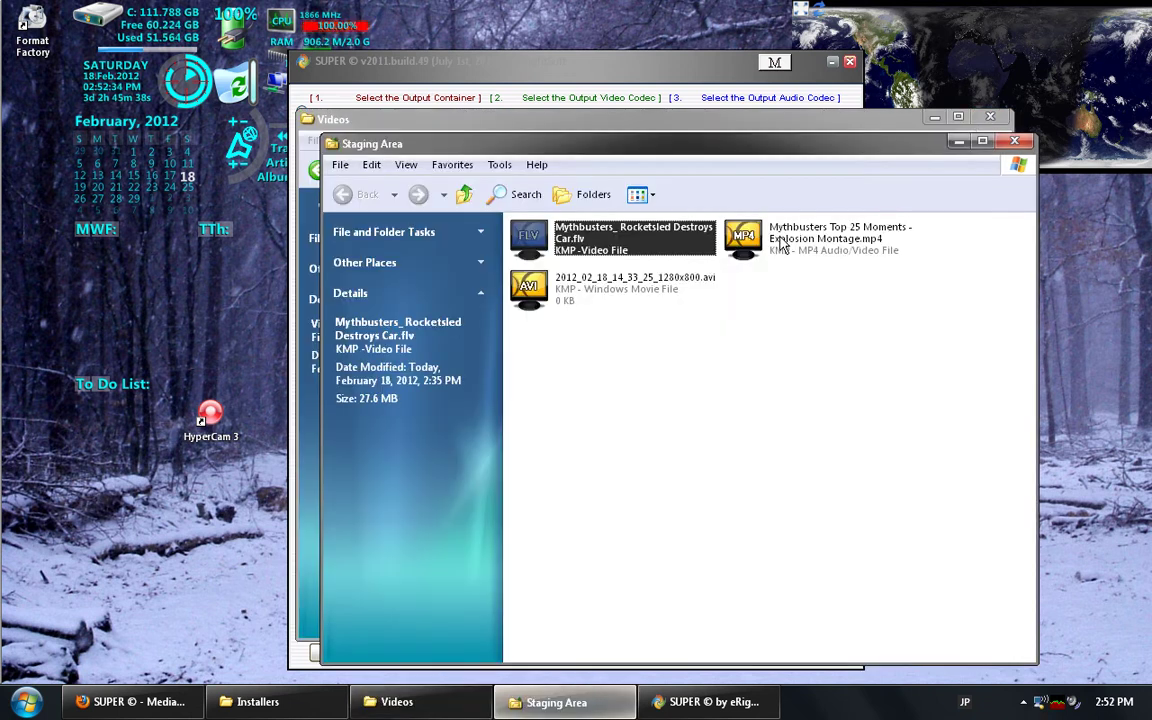
ctrl+click(782, 245)
drag(782, 245, 486, 558)
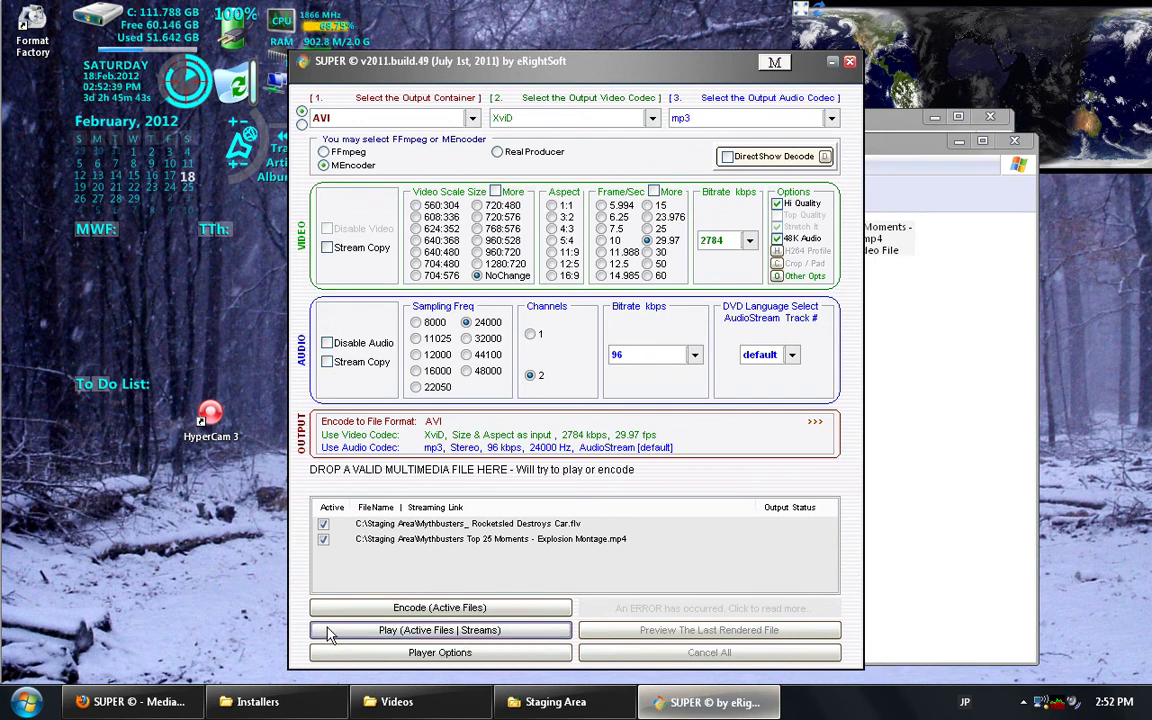
click(400, 607)
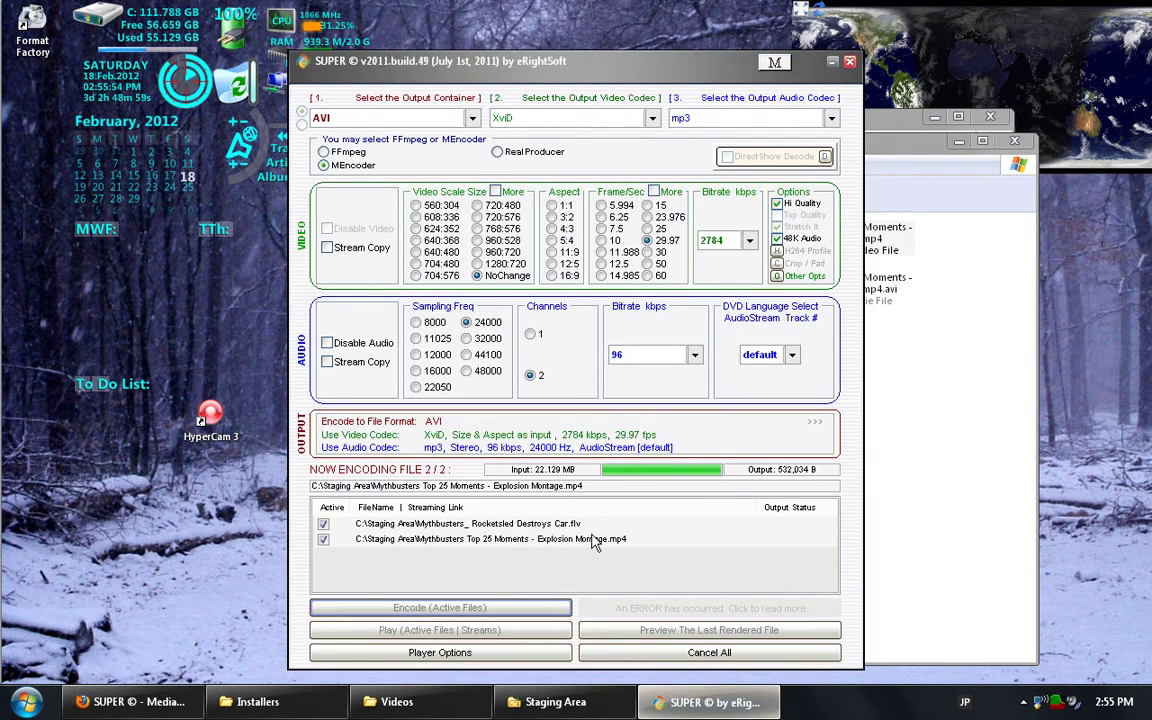
Check the Explosion Montage.mp4.avi output in the Staging Area folder, and close and quit SUPER.
click(880, 355)
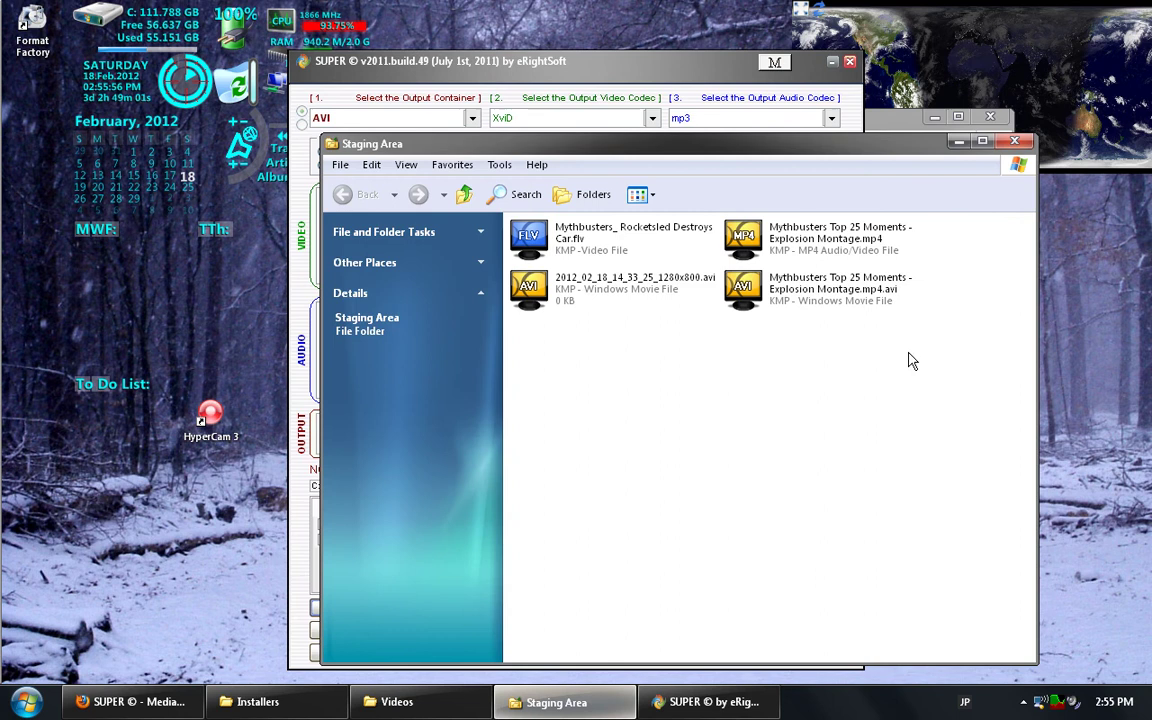
click(848, 291)
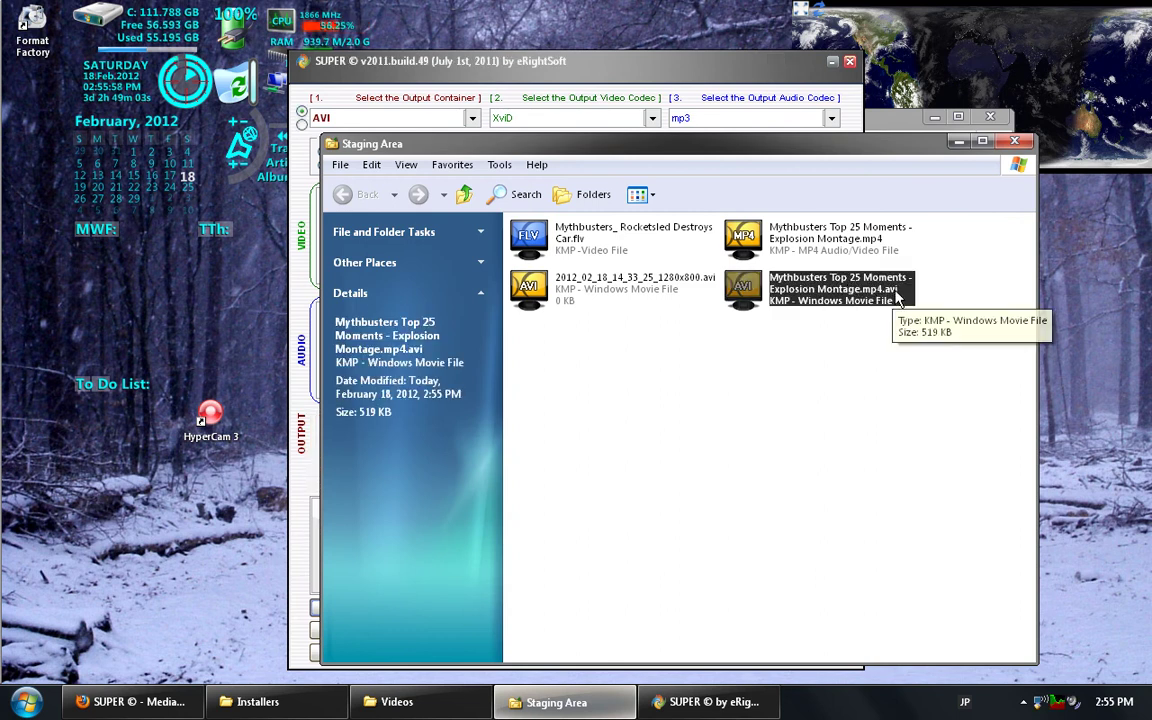
click(699, 79)
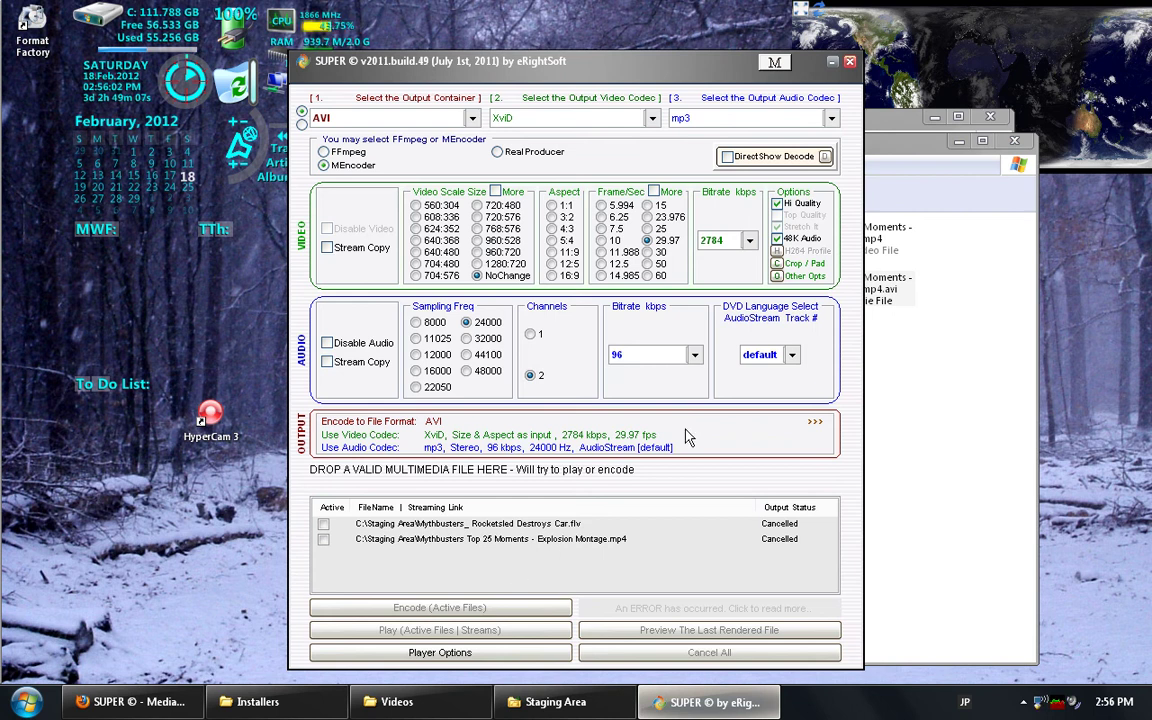
click(849, 63)
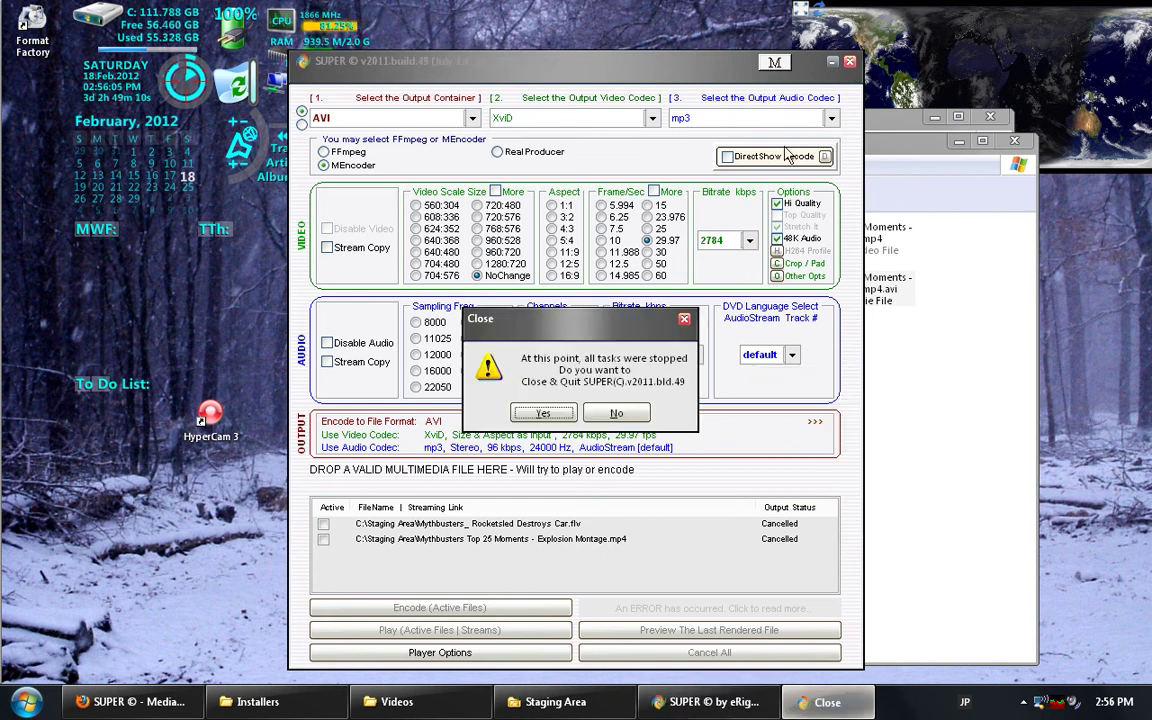
click(546, 417)
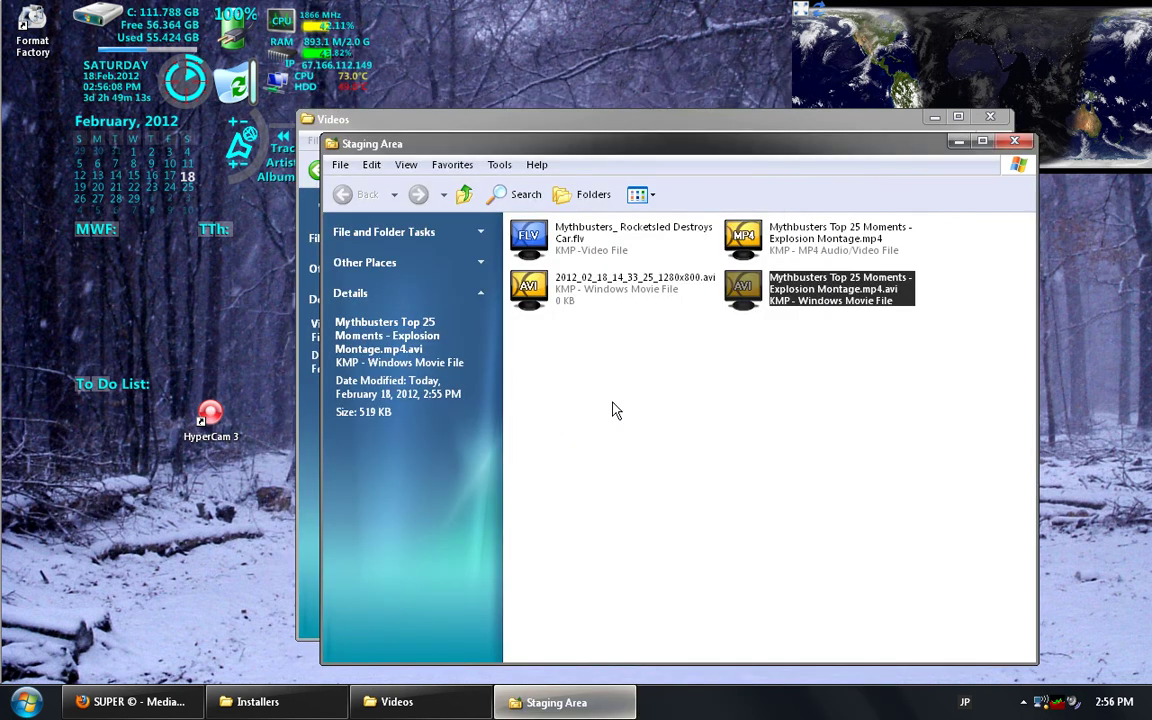
Minimize the Staging Area and Videos folder windows to clear the desktop.
click(733, 398)
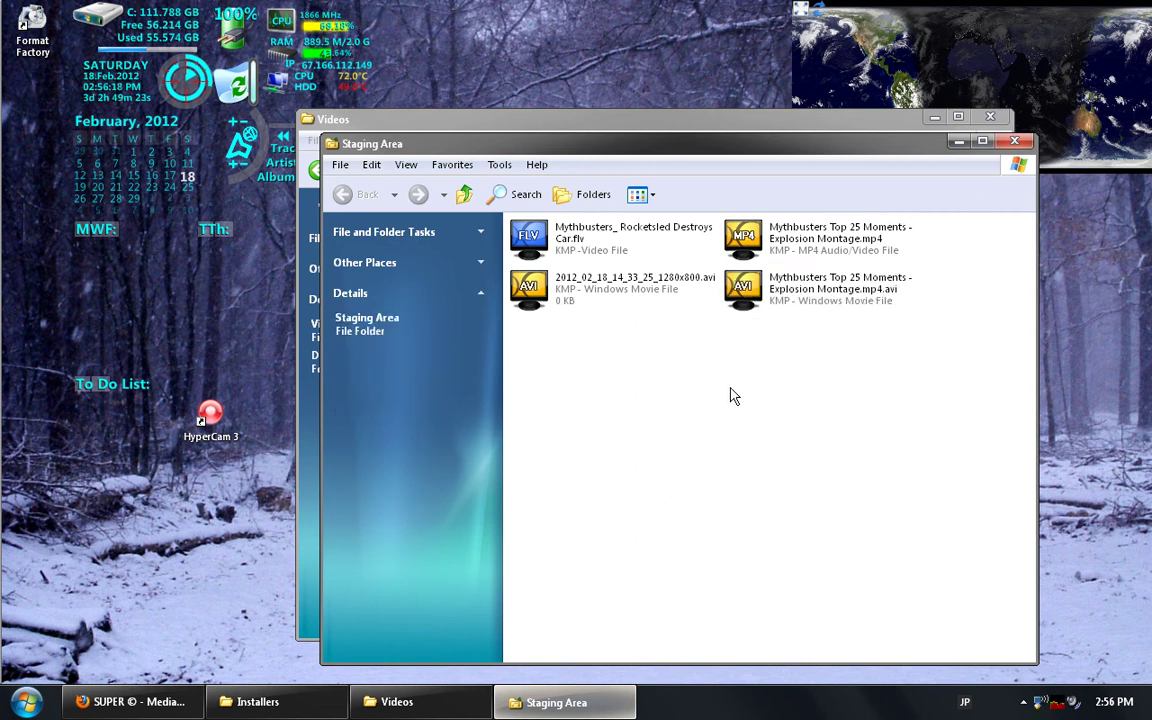
click(958, 141)
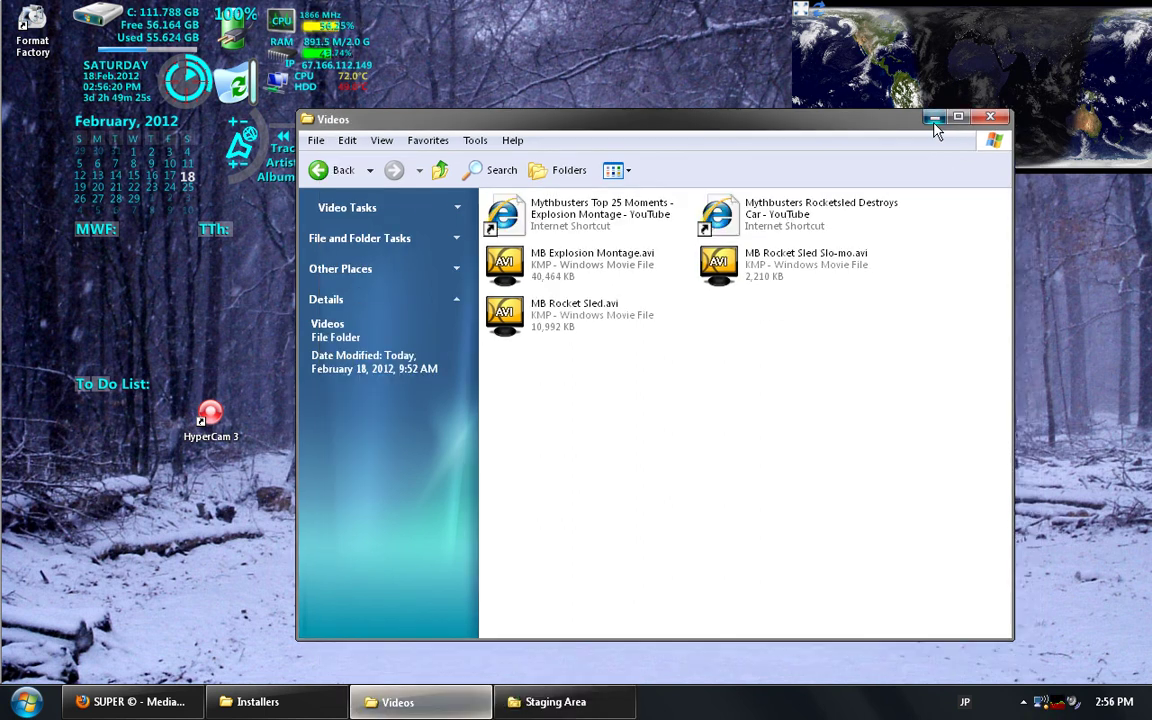
click(934, 121)
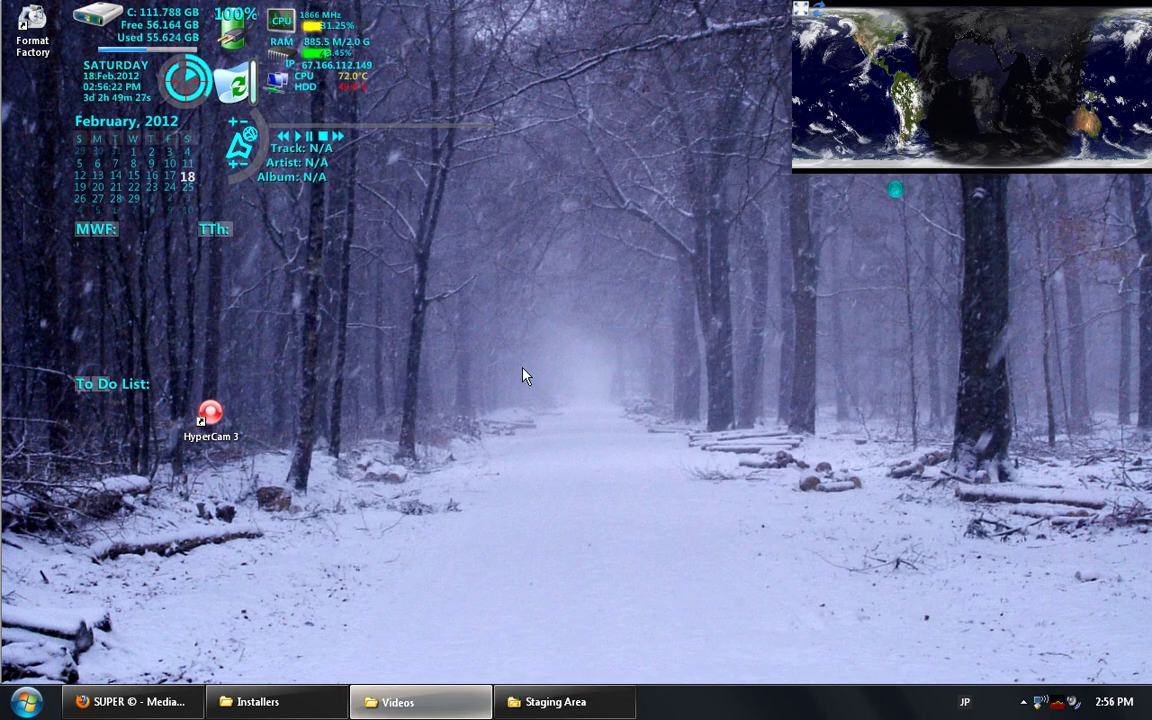